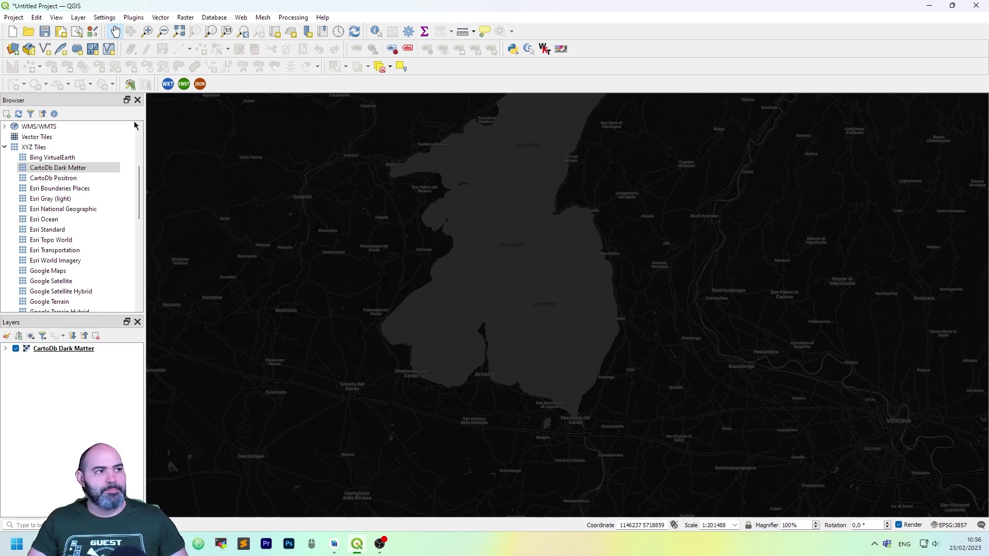
Step: Start a new temporary scratch layer named Stations with Point geometry
{"action": "left_click", "coordinate": [103, 18]}
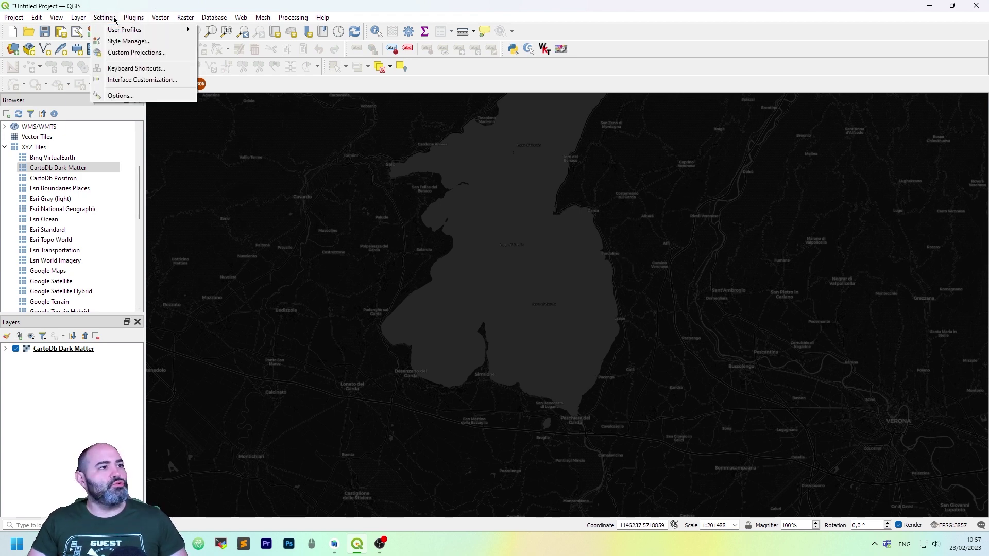
{"action": "mouse_move", "coordinate": [78, 17]}
{"action": "mouse_move", "coordinate": [188, 42]}
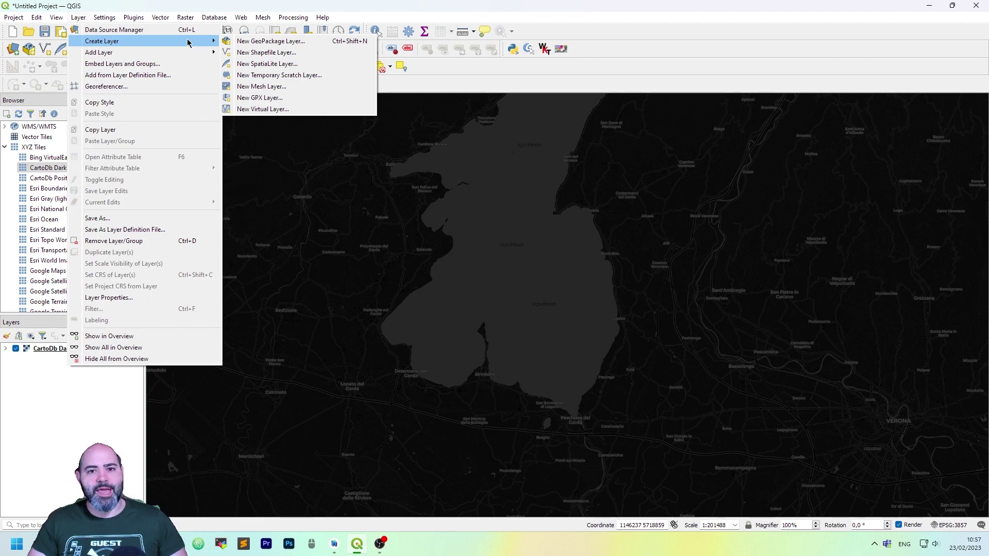
{"action": "left_click", "coordinate": [325, 75]}
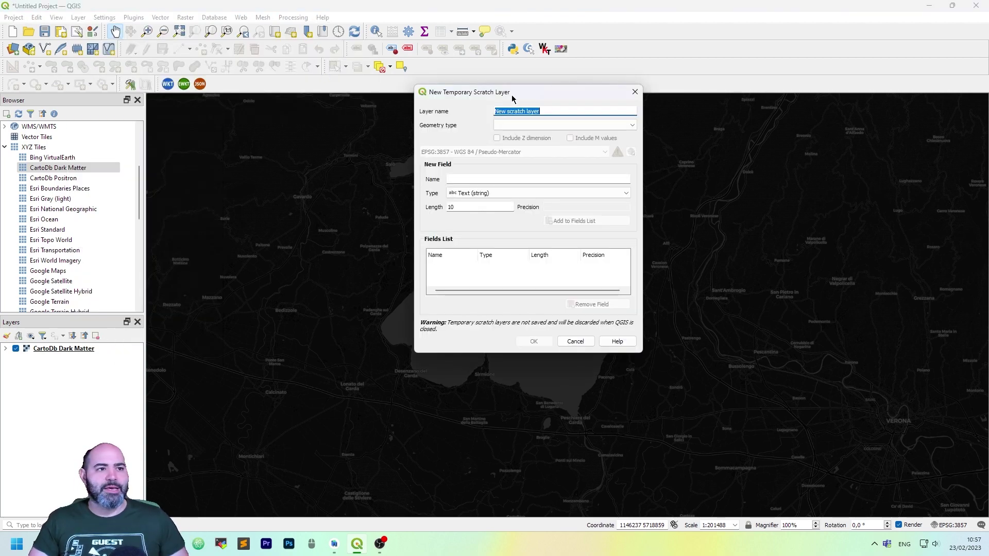
{"action": "left_click_drag", "start_coordinate": [513, 93], "coordinate": [538, 119]}
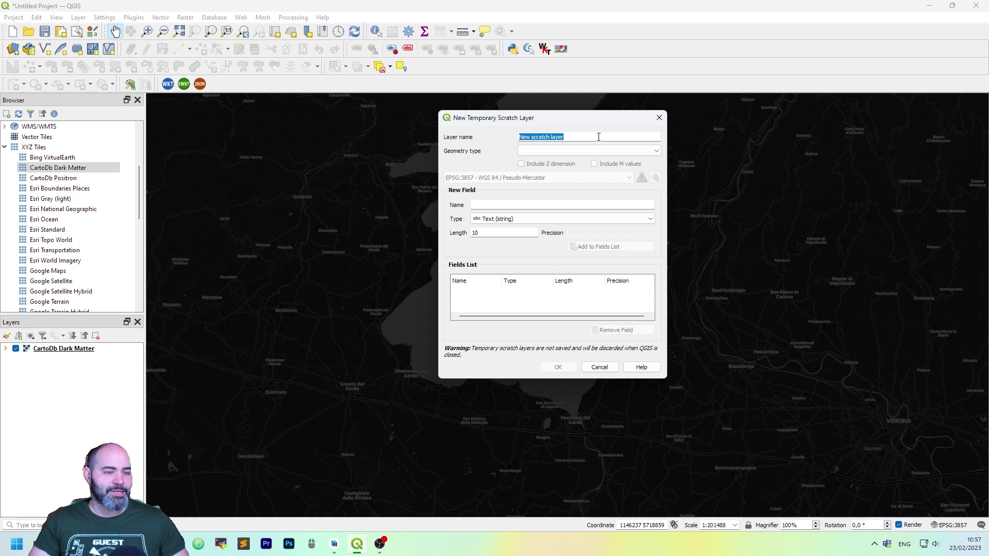
{"action": "type", "text": "Stations"}
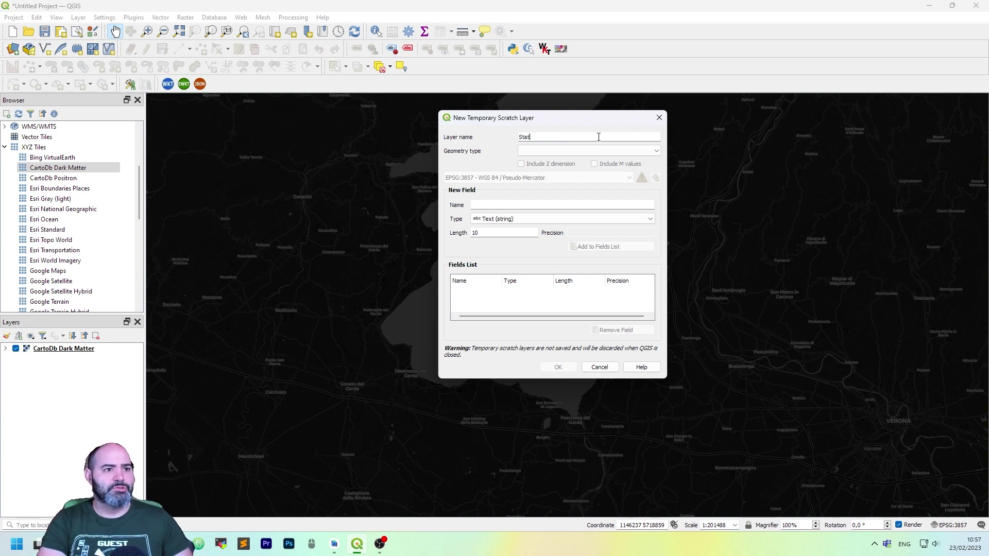
{"action": "left_click", "coordinate": [624, 150]}
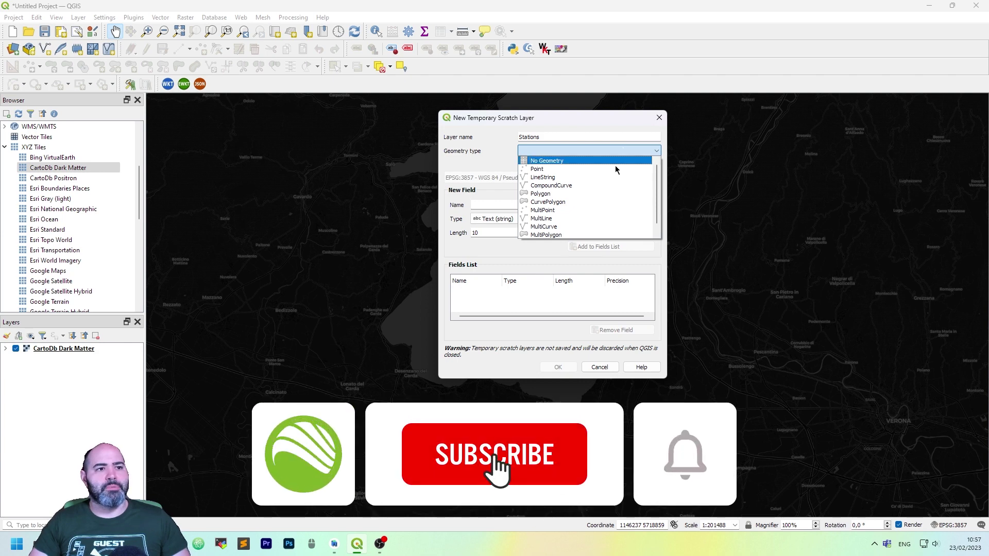
{"action": "left_click", "coordinate": [613, 169]}
{"action": "left_click_drag", "start_coordinate": [593, 124], "coordinate": [635, 115]}
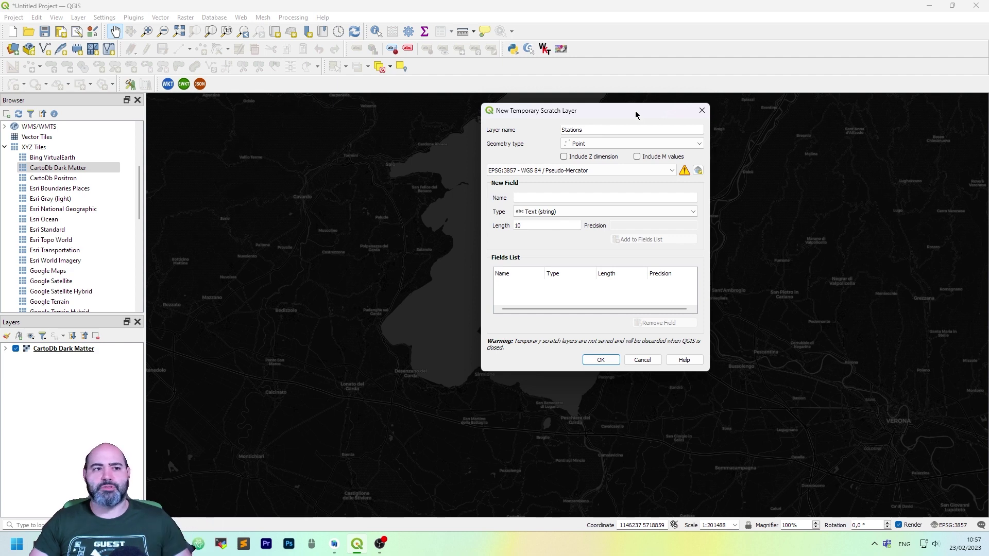
Step: Add an Integer field named id to the fields list
{"action": "left_click_drag", "start_coordinate": [635, 115], "coordinate": [572, 95]}
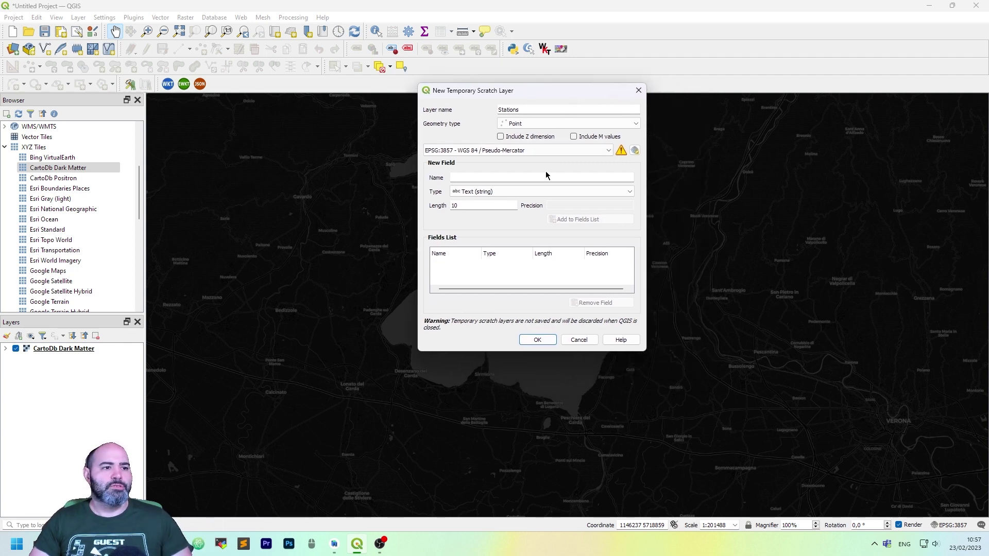
{"action": "type", "text": "id"}
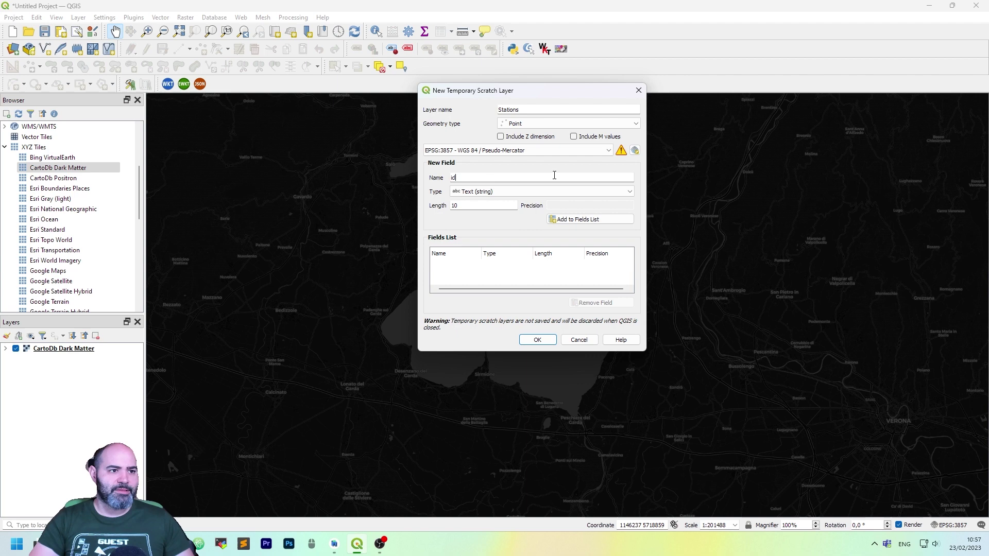
{"action": "left_click", "coordinate": [564, 191]}
{"action": "left_click", "coordinate": [551, 207]}
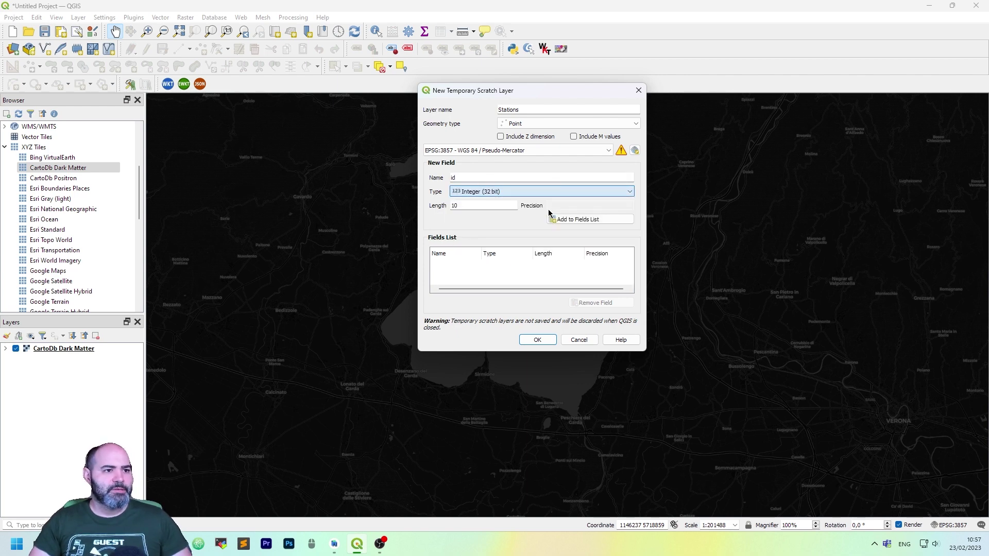
{"action": "left_click", "coordinate": [599, 222]}
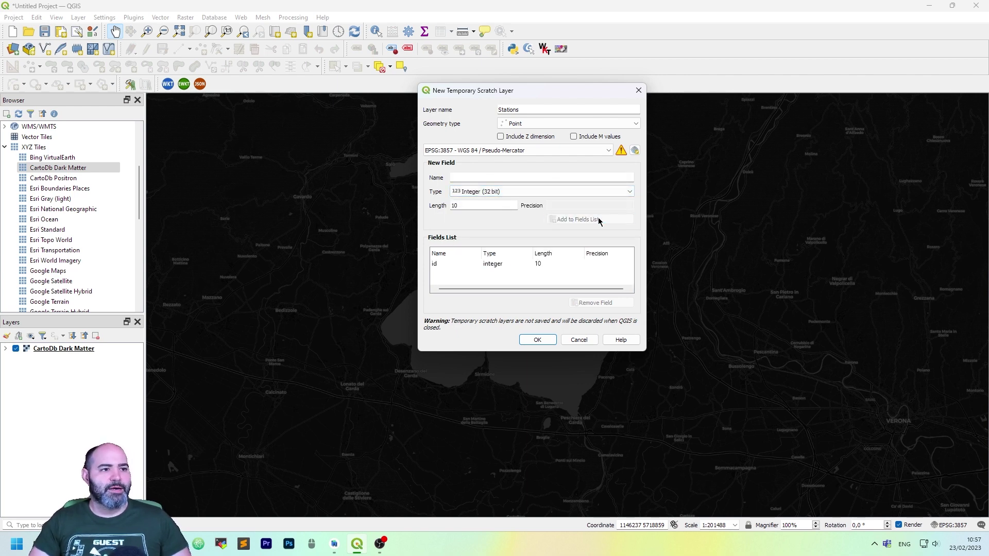
Step: Add an Integer type field, replacing a mistakenly text-typed entry
{"action": "left_click", "coordinate": [508, 191]}
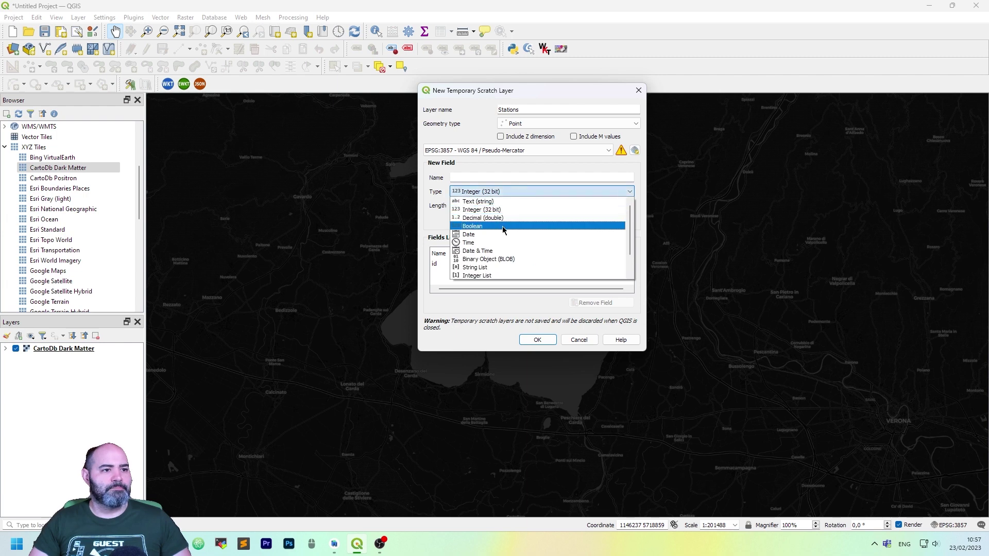
{"action": "left_click", "coordinate": [508, 203]}
{"action": "left_click", "coordinate": [496, 177]}
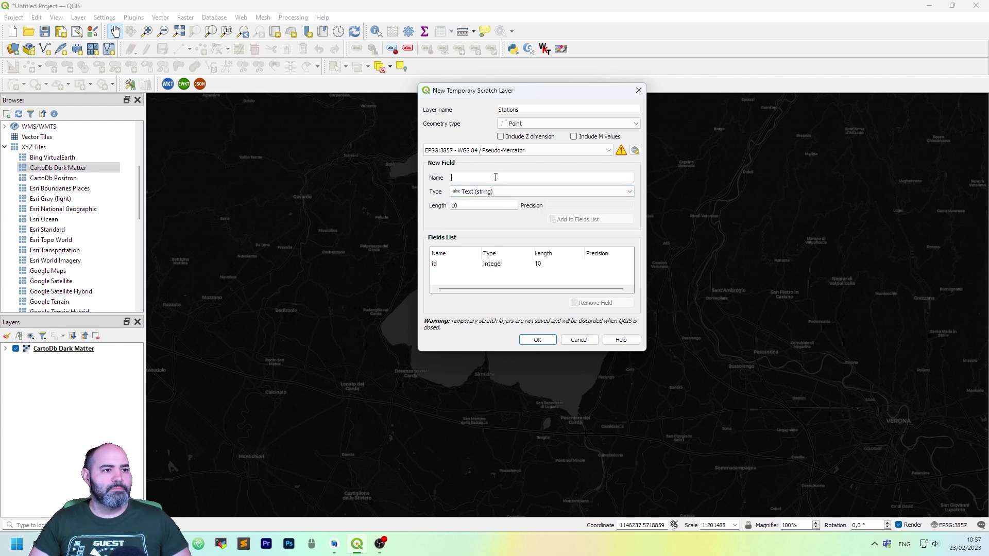
{"action": "type", "text": "type"}
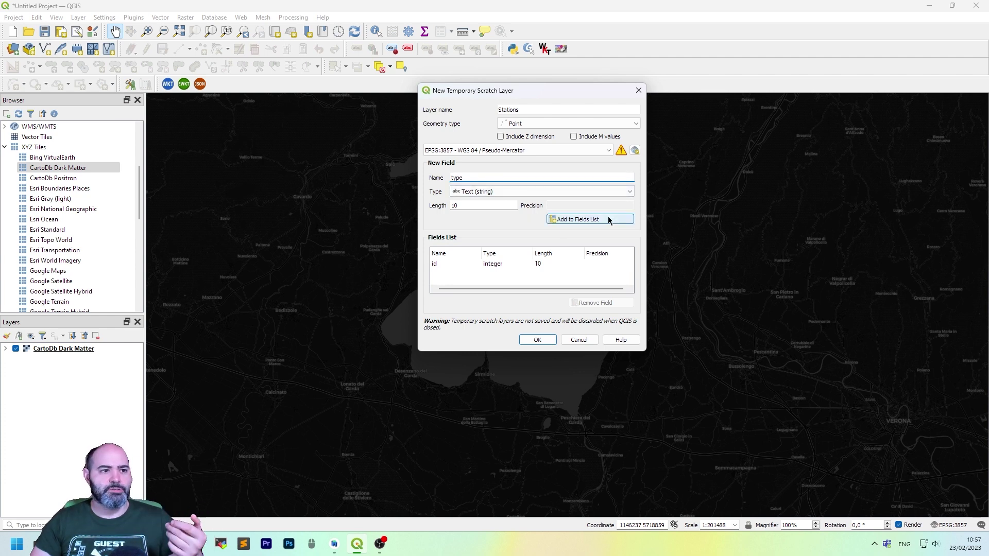
{"action": "left_click", "coordinate": [608, 220]}
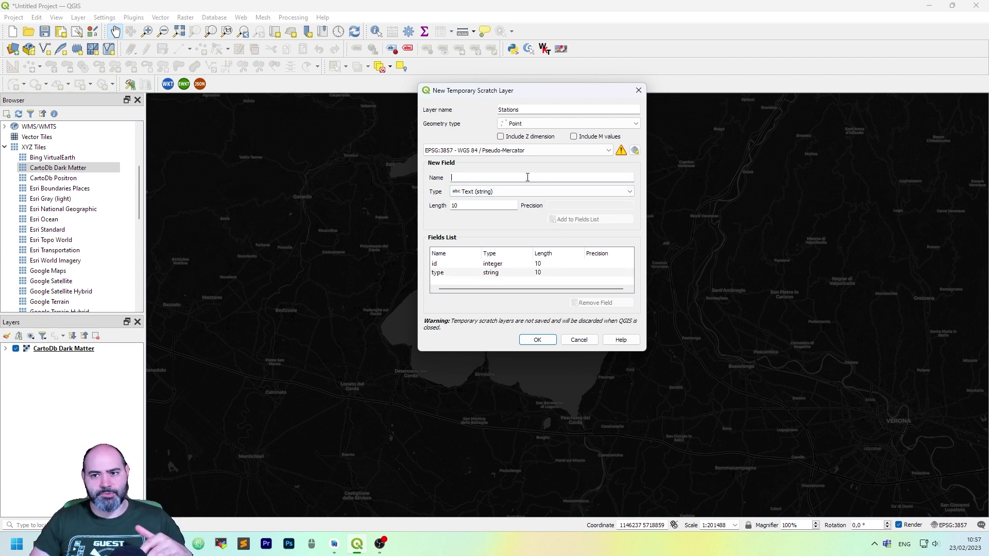
{"action": "left_click", "coordinate": [519, 273]}
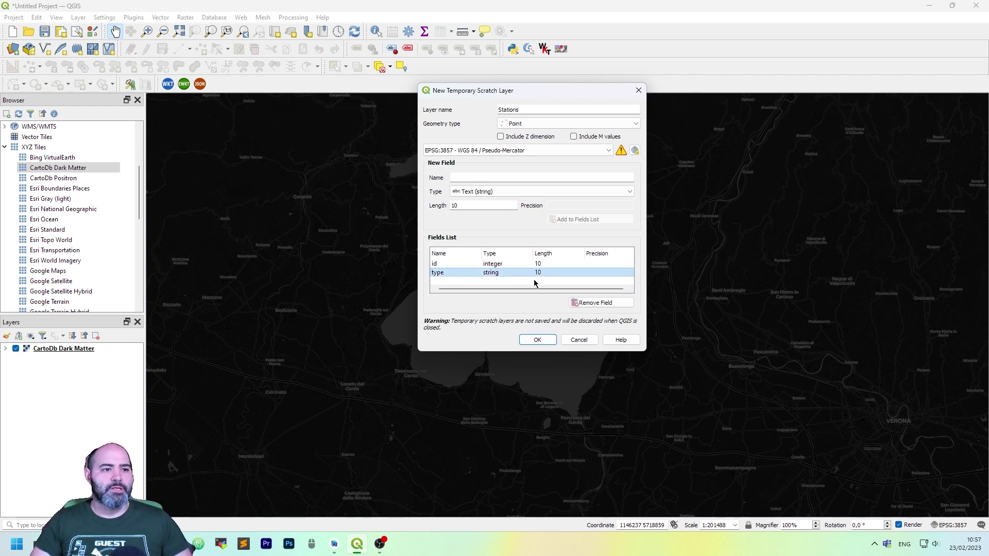
{"action": "left_click", "coordinate": [589, 304]}
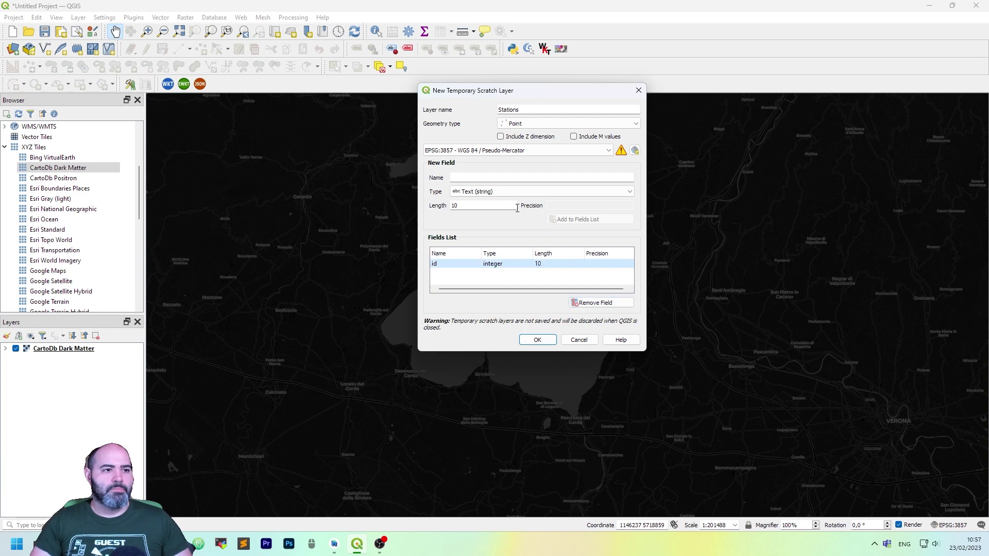
{"action": "left_click", "coordinate": [518, 177]}
{"action": "type", "text": "type"}
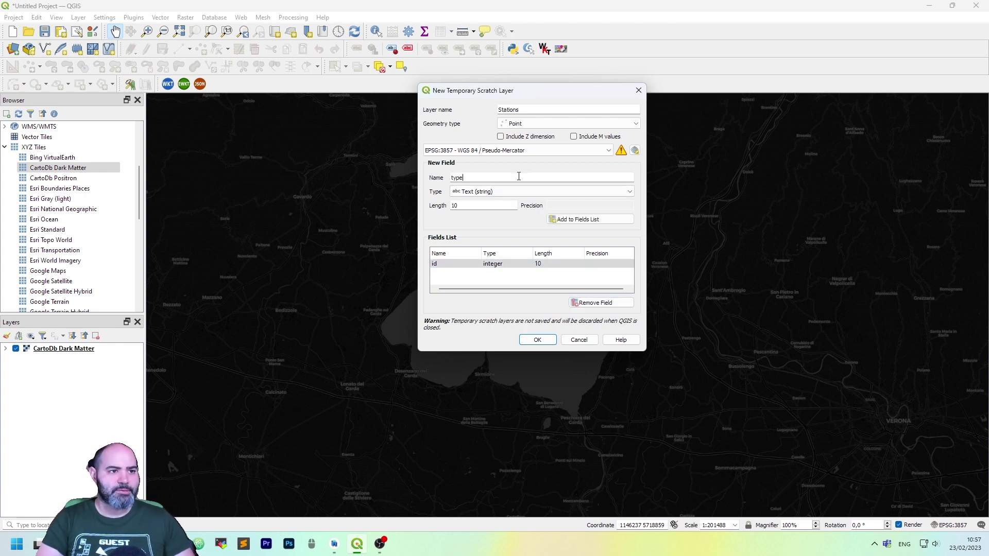
{"action": "left_click", "coordinate": [538, 191]}
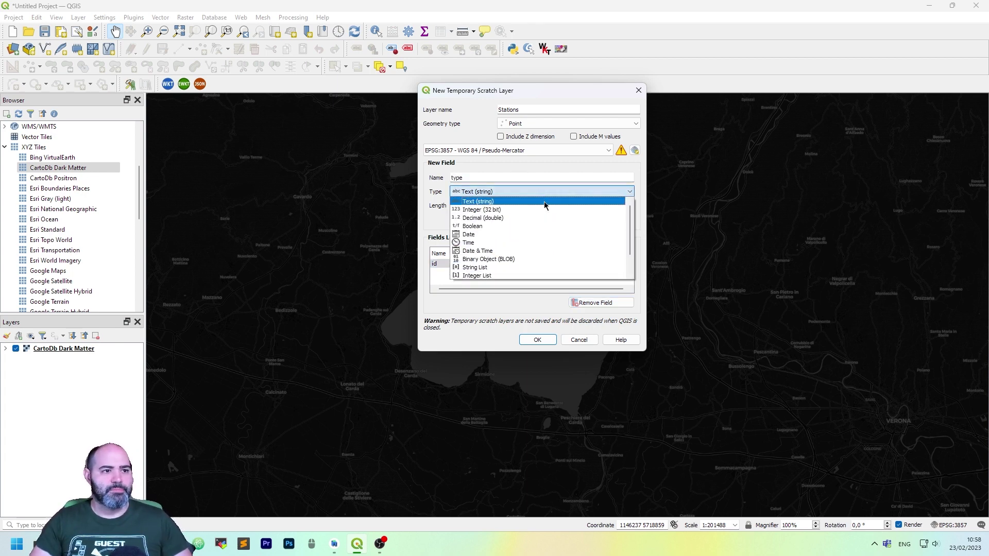
{"action": "left_click", "coordinate": [545, 210]}
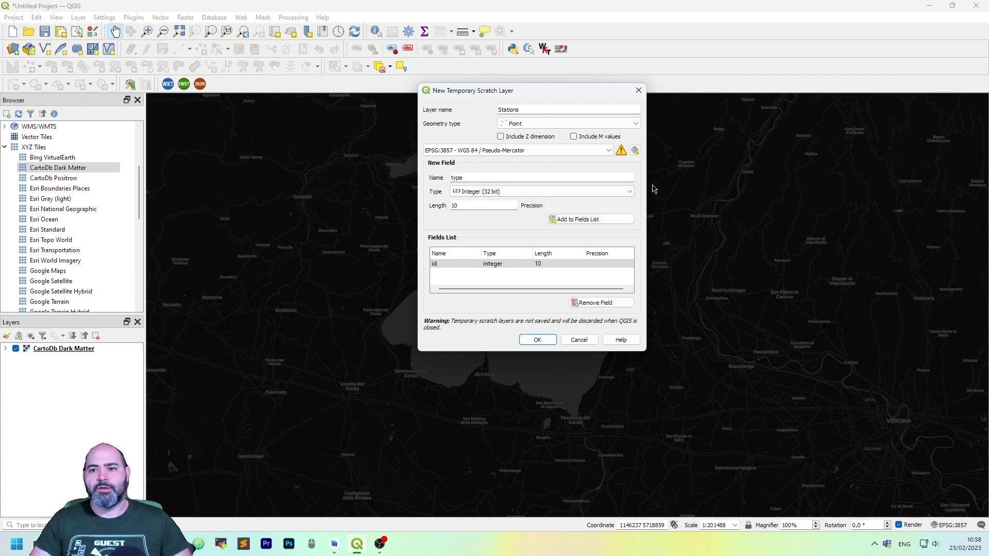
{"action": "left_click", "coordinate": [593, 220]}
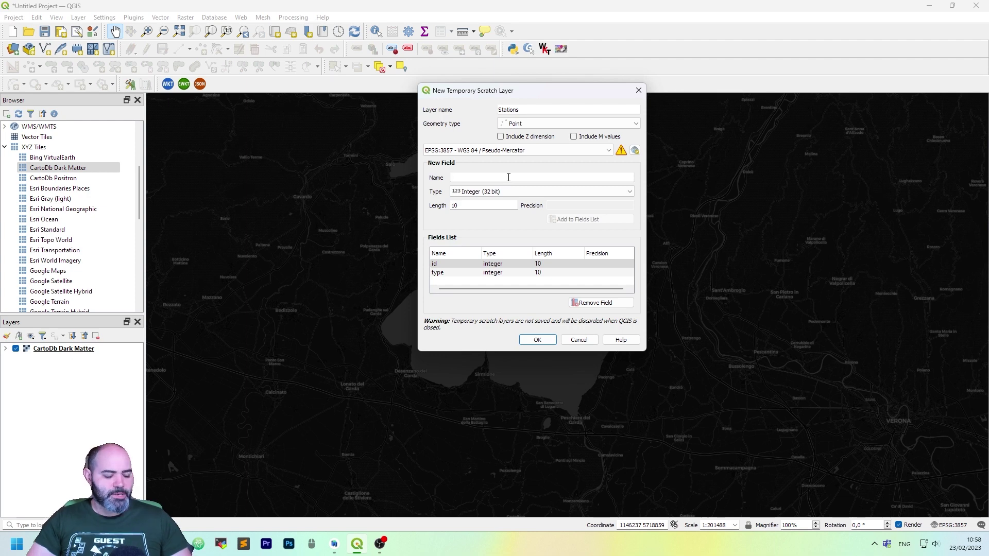
Step: Add a Text code field and an operator field, then create the layer
{"action": "type", "text": "name"}
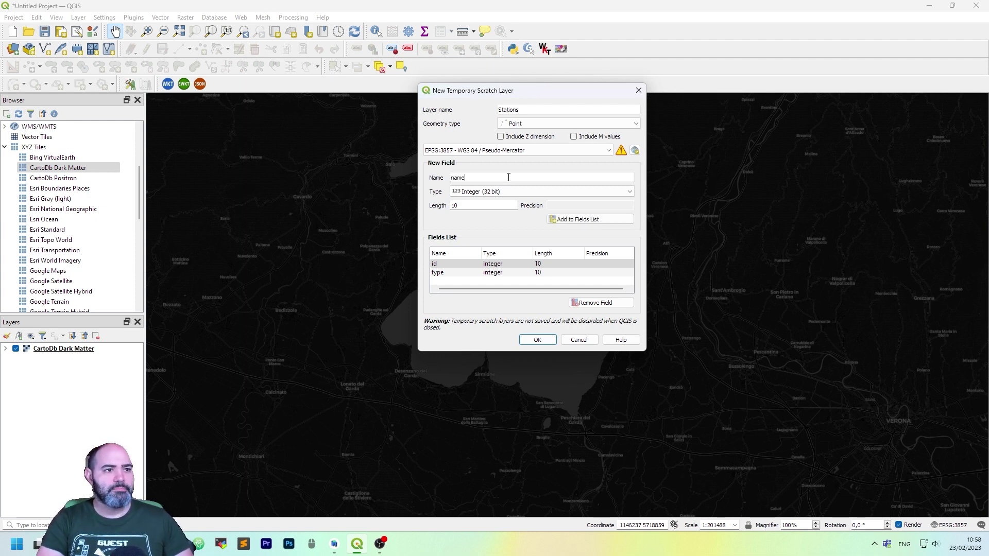
{"action": "left_click", "coordinate": [509, 192]}
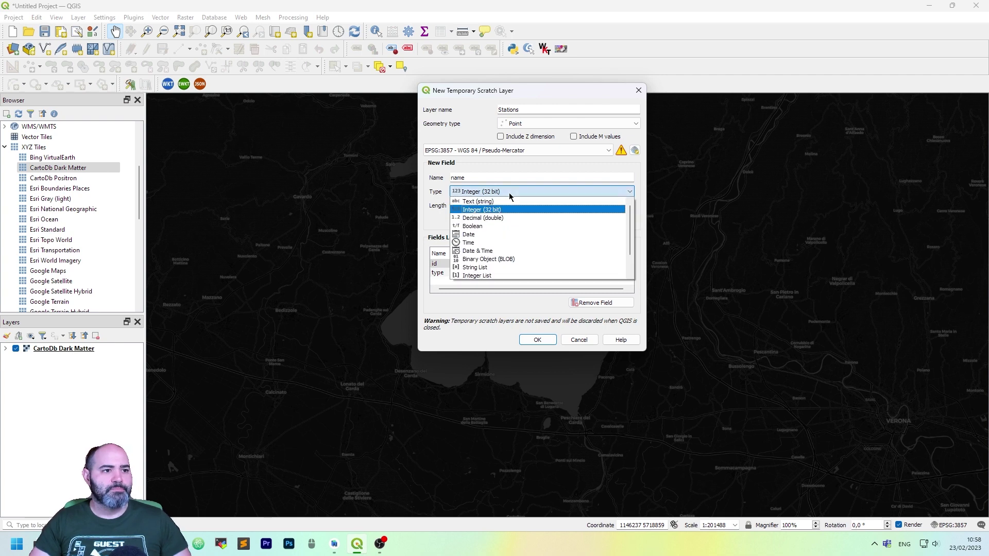
{"action": "left_click", "coordinate": [509, 193]}
{"action": "double_click", "coordinate": [508, 173]}
{"action": "type", "text": "code"}
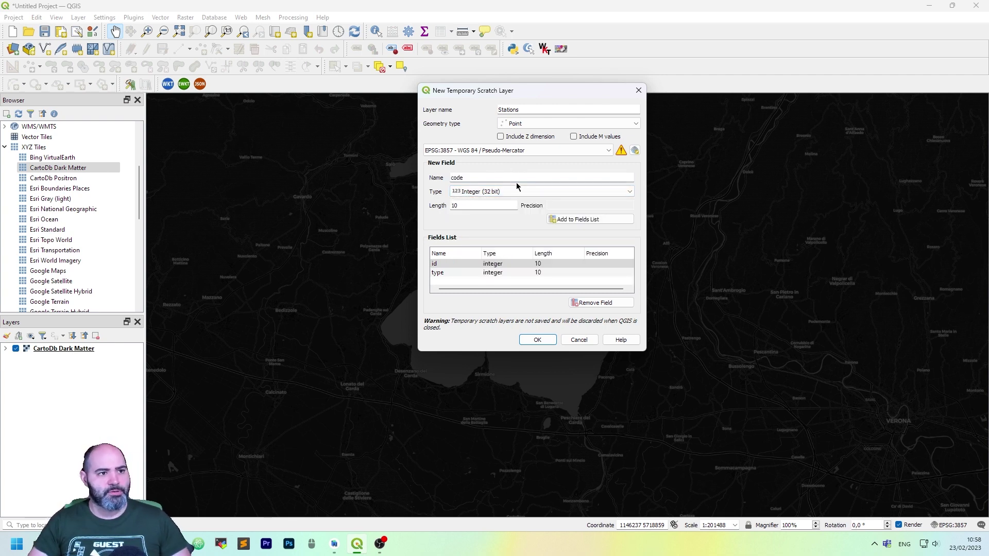
{"action": "left_click", "coordinate": [539, 190]}
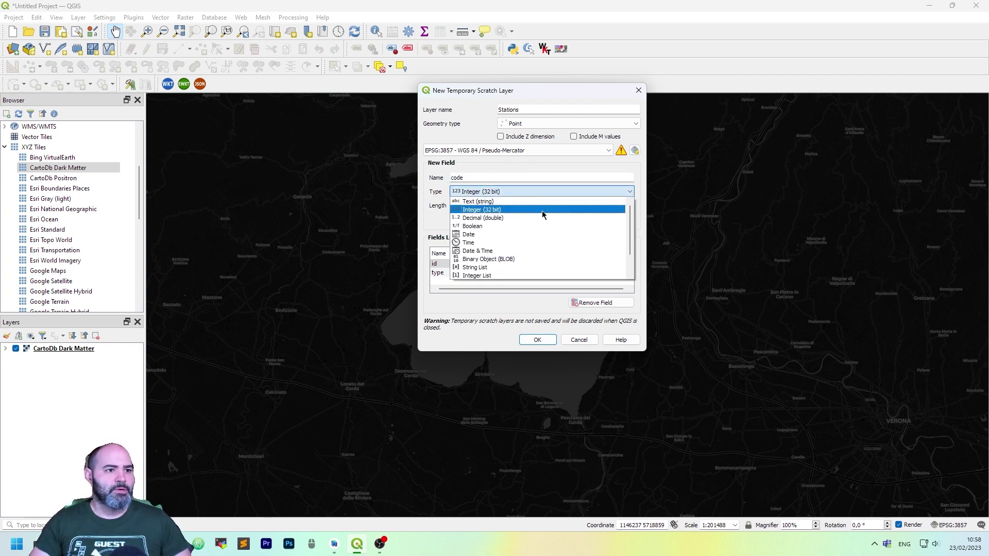
{"action": "left_click", "coordinate": [563, 201]}
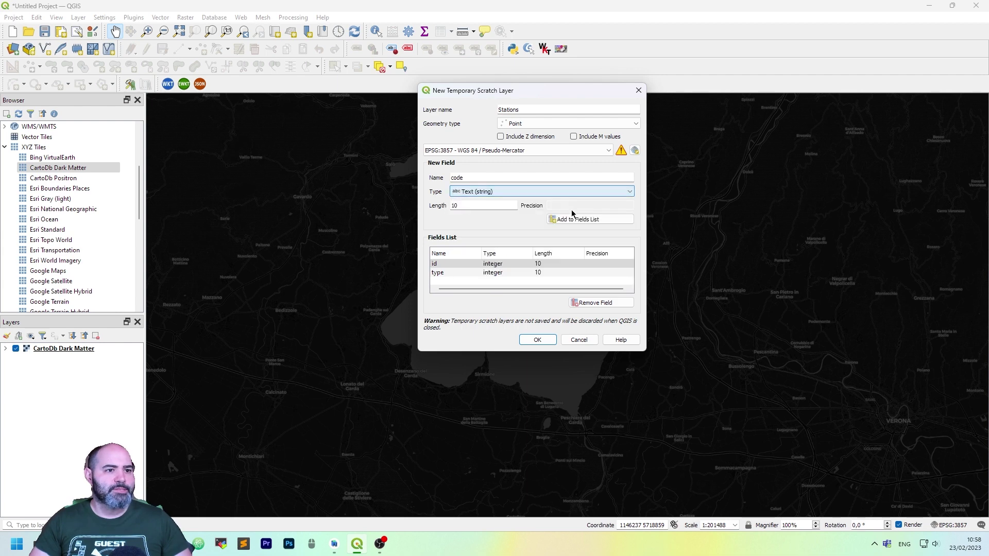
{"action": "left_click", "coordinate": [573, 219]}
{"action": "type", "text": "operator"}
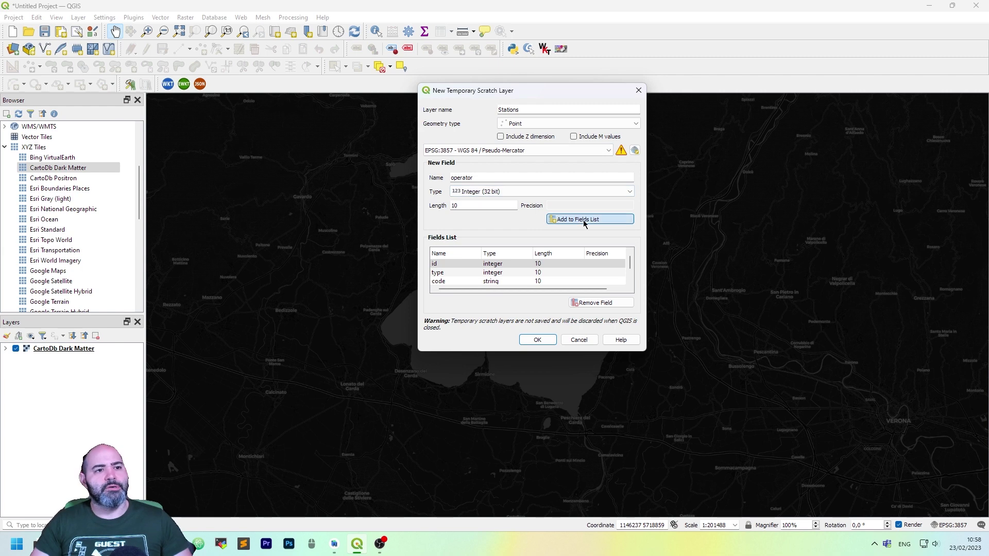
{"action": "left_click", "coordinate": [537, 341]}
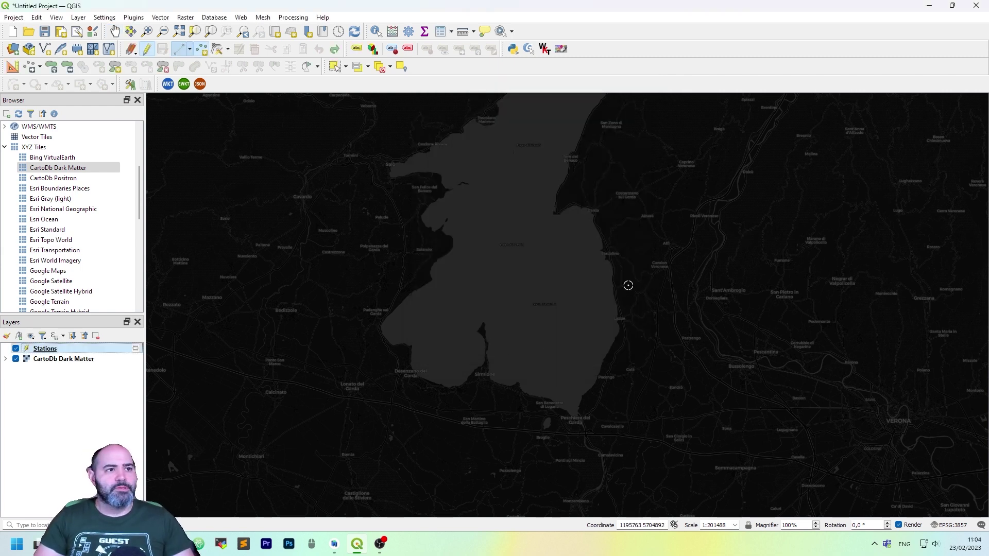
Step: Open the Stations layer properties on the Attributes Form page
{"action": "double_click", "coordinate": [87, 352]}
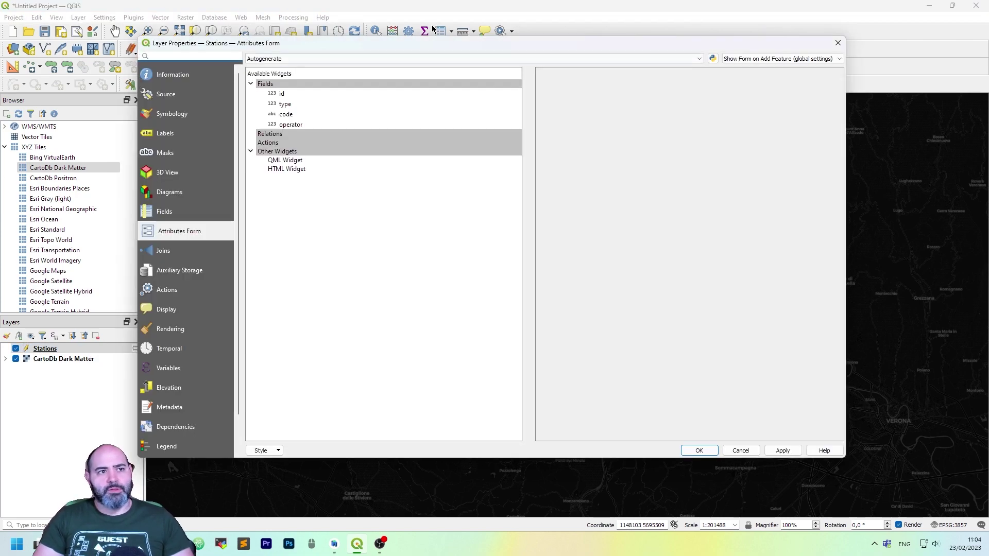
{"action": "left_click_drag", "start_coordinate": [195, 44], "coordinate": [203, 64]}
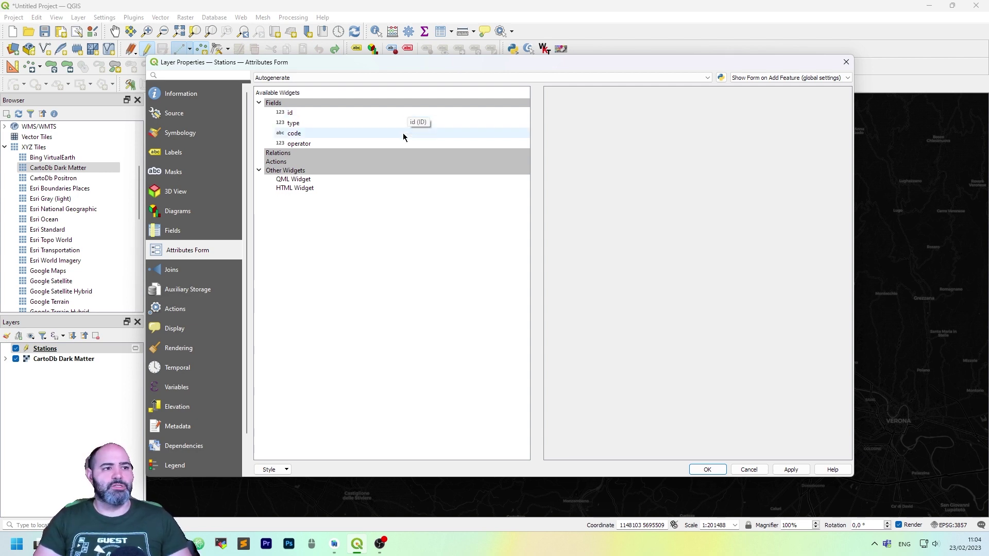
Step: Clear the id field's expression constraint and apply
{"action": "left_click", "coordinate": [427, 113]}
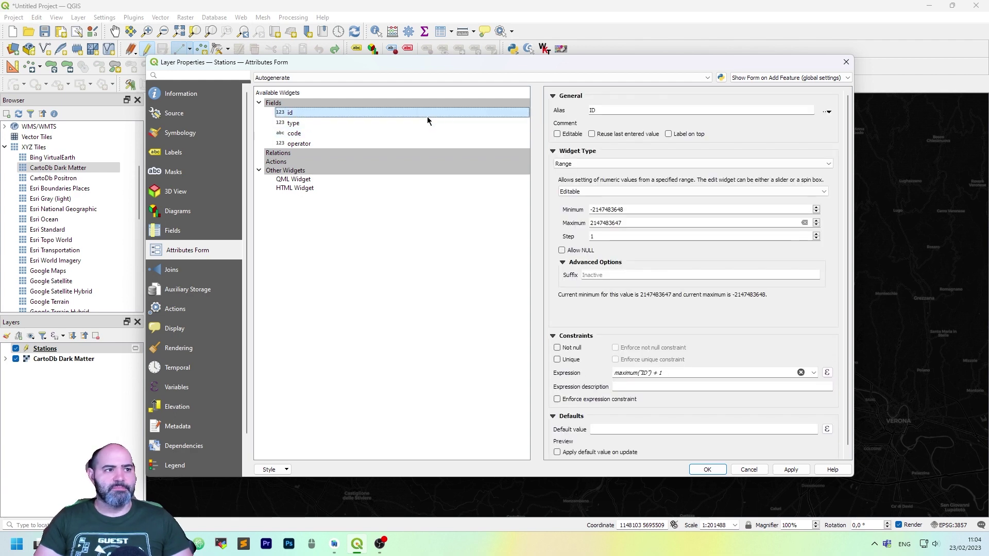
{"action": "double_click", "coordinate": [613, 108]}
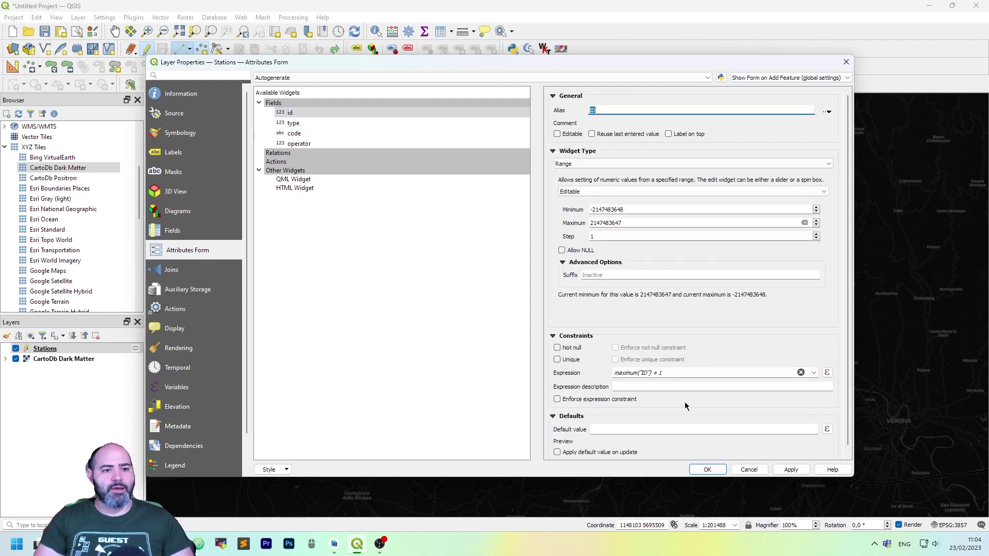
{"action": "left_click", "coordinate": [703, 377]}
{"action": "key", "text": "ctrl+a"}
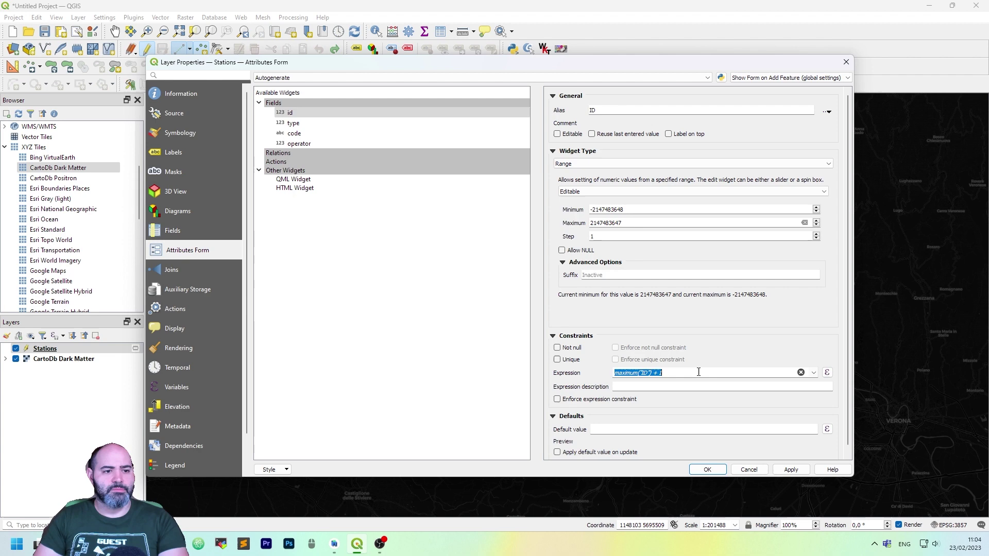
{"action": "key", "text": "BackSpace"}
{"action": "left_click", "coordinate": [792, 470]}
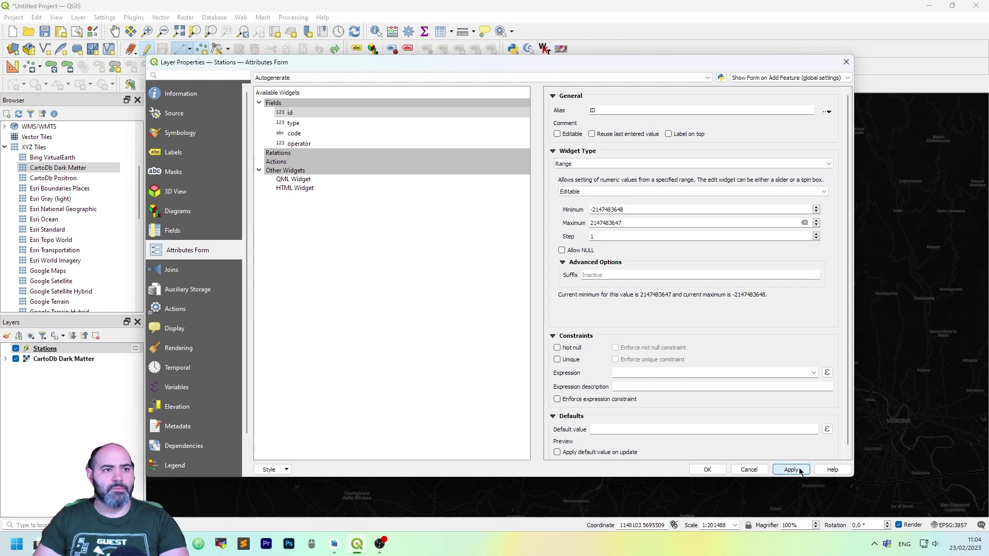
Step: Make the id field editable with alias Identifier
{"action": "left_click", "coordinate": [337, 114]}
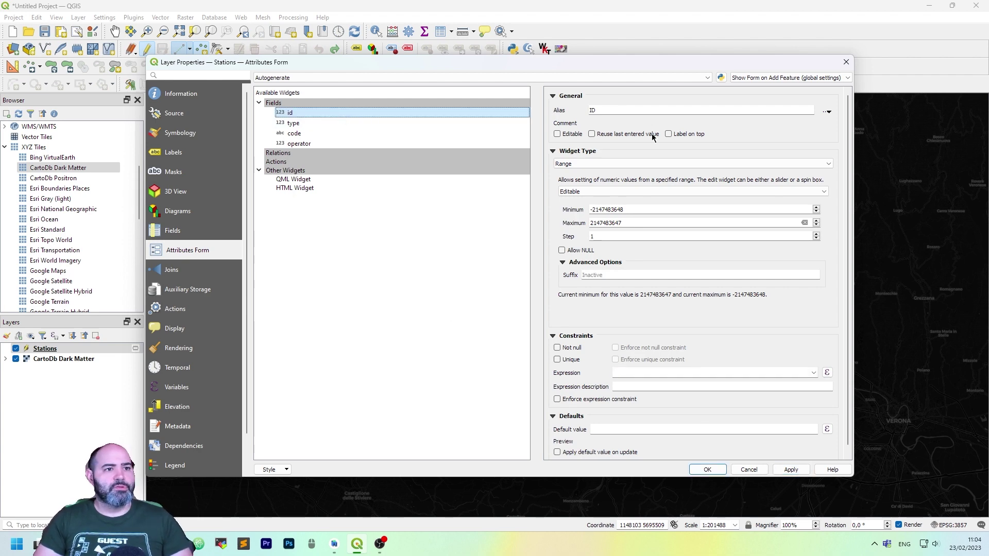
{"action": "double_click", "coordinate": [623, 113]}
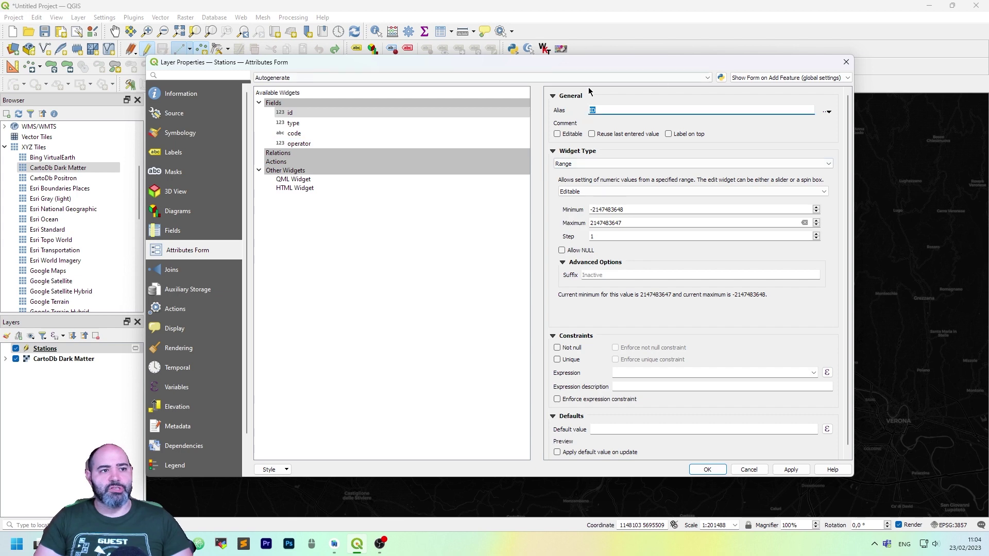
{"action": "mouse_move", "coordinate": [600, 66]}
{"action": "left_mouse_down"}
{"action": "mouse_move", "coordinate": [600, 54]}
{"action": "mouse_move", "coordinate": [603, 66]}
{"action": "left_mouse_up"}
{"action": "left_click", "coordinate": [572, 121]}
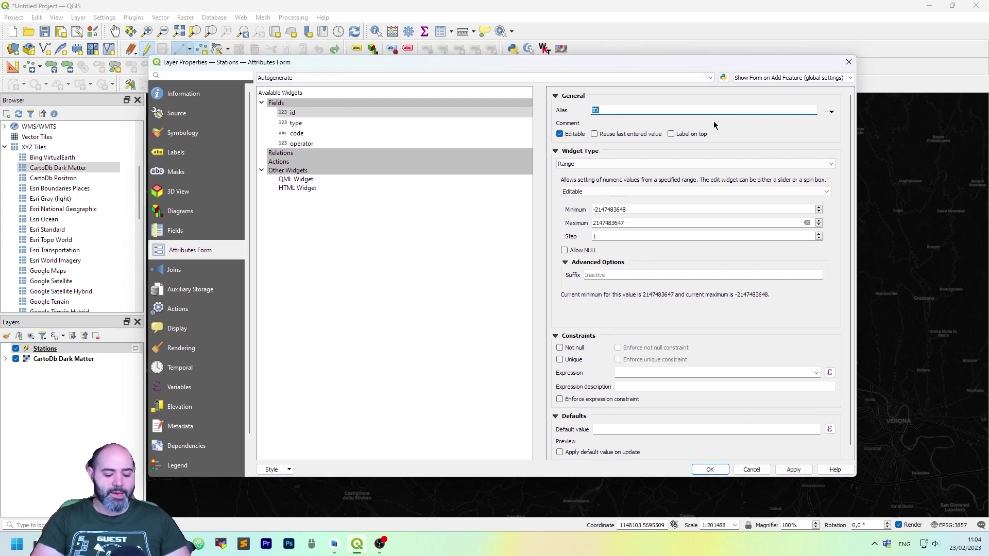
{"action": "key", "text": "BackSpace"}
{"action": "type", "text": "Id"}
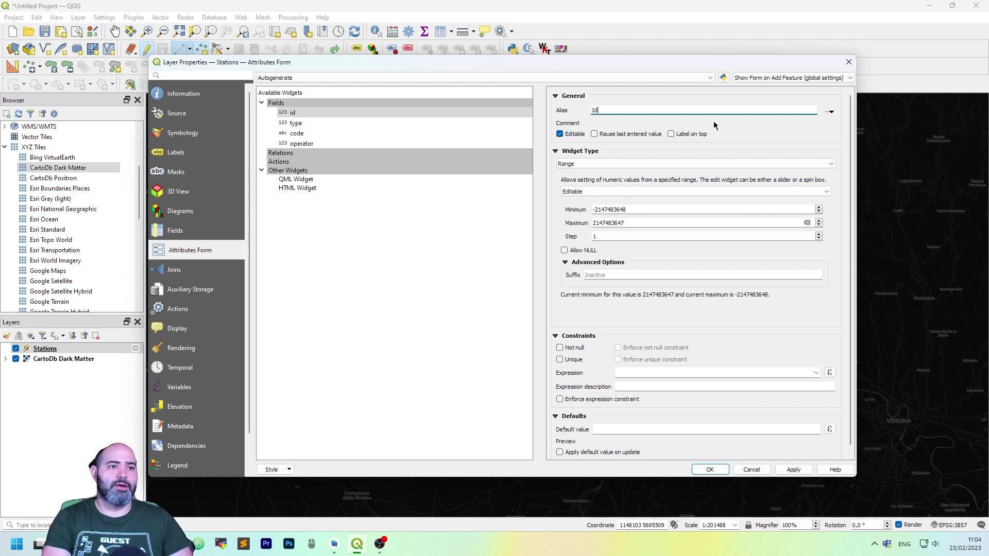
{"action": "type", "text": "entifier"}
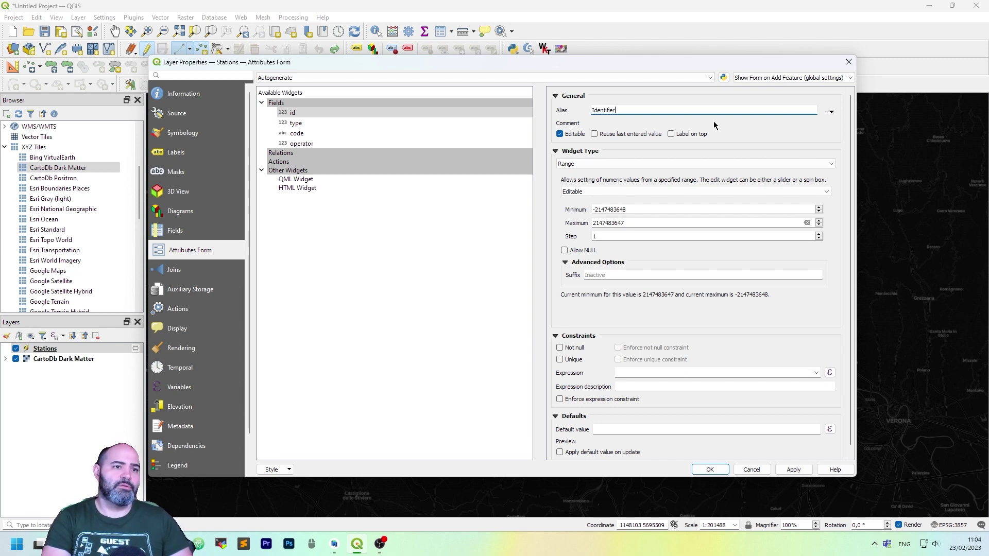
{"action": "left_click", "coordinate": [794, 469]}
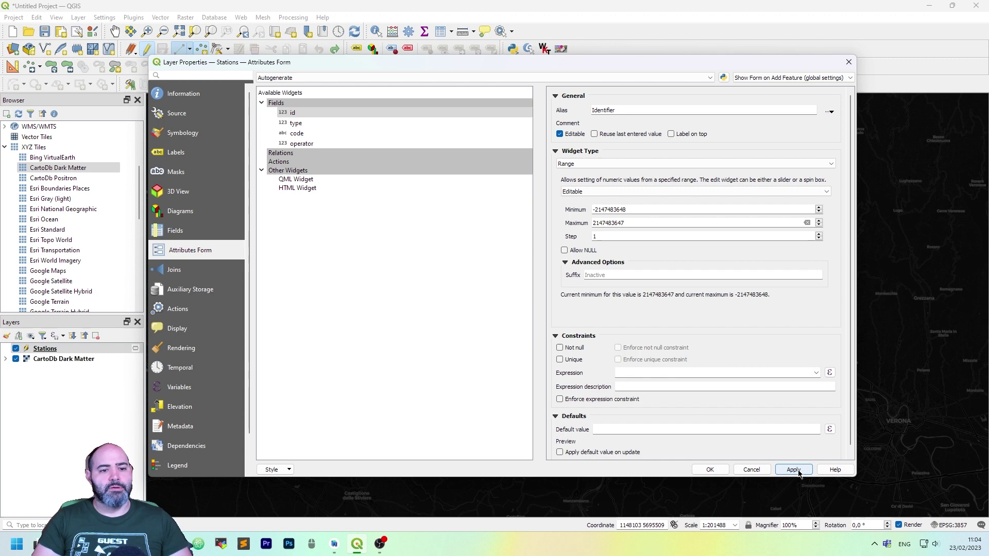
Step: Keep the Range widget for id and add Not null and Unique constraints
{"action": "left_click", "coordinate": [636, 163]}
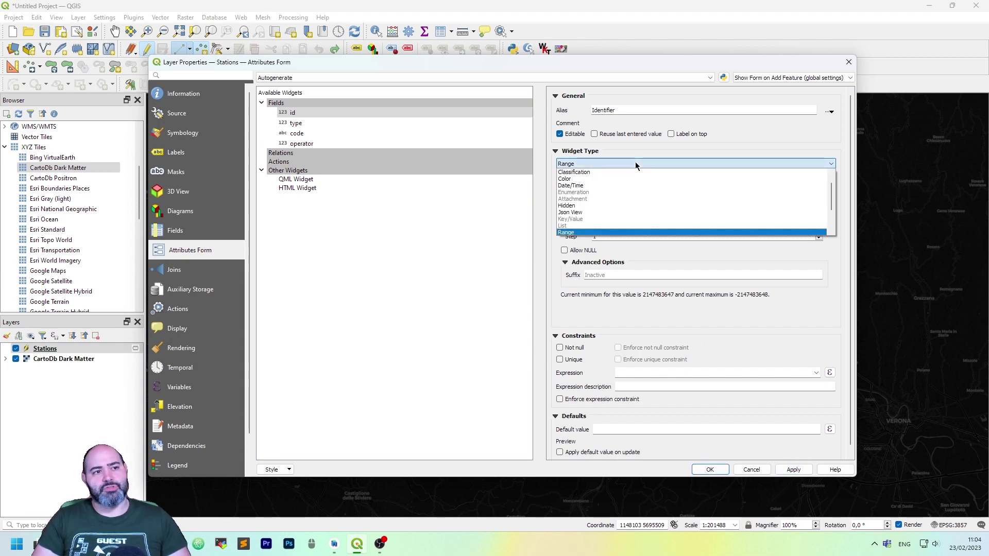
{"action": "left_click", "coordinate": [636, 165]}
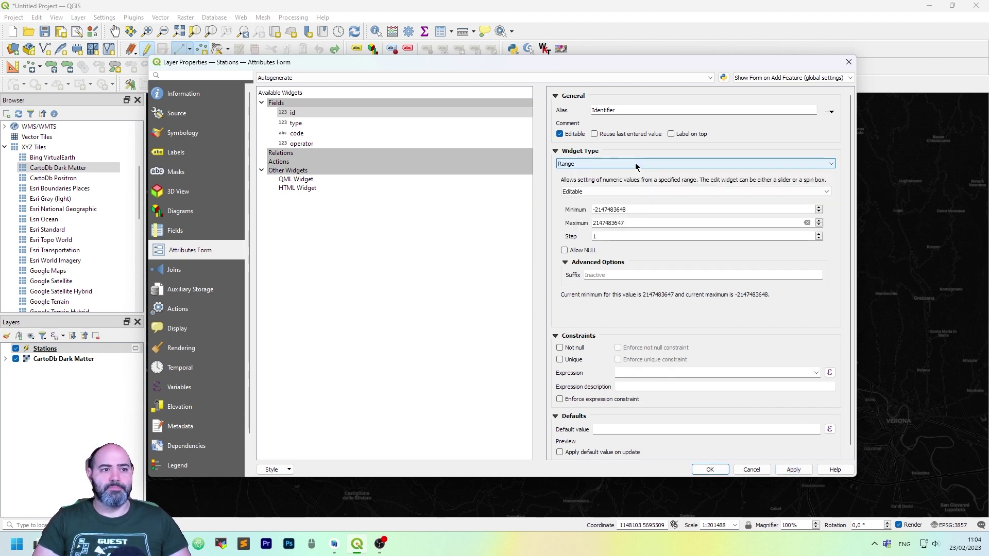
{"action": "left_click", "coordinate": [577, 362]}
{"action": "left_click", "coordinate": [574, 350]}
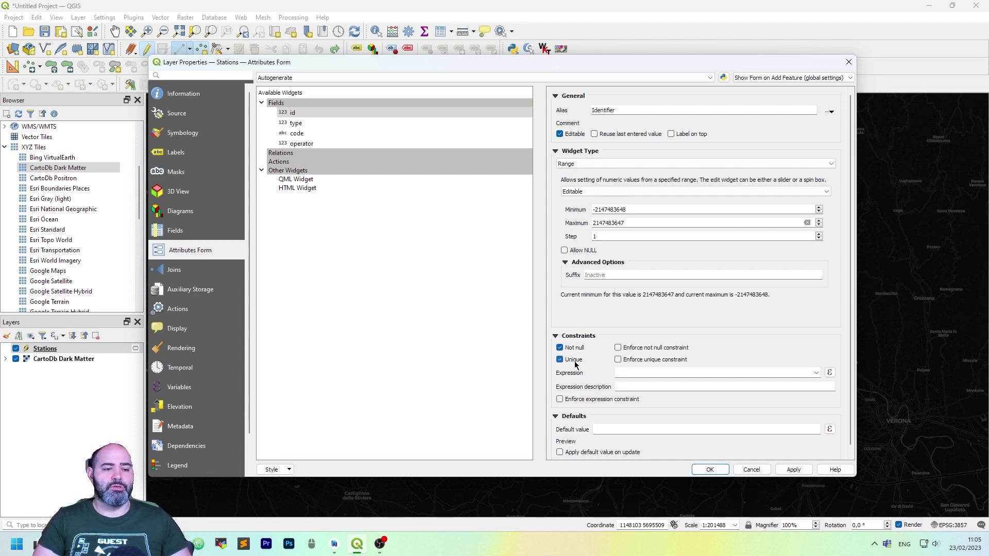
{"action": "left_click", "coordinate": [792, 470]}
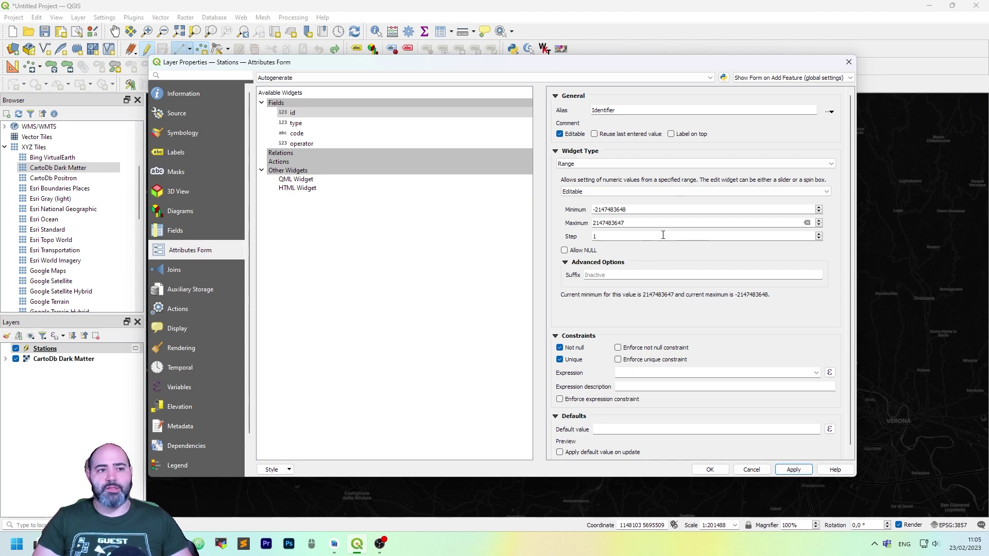
Step: Set the id Range widget's minimum to 1 and apply
{"action": "double_click", "coordinate": [610, 210]}
{"action": "left_click_drag", "start_coordinate": [627, 210], "coordinate": [591, 200]}
{"action": "type", "text": "0"}
{"action": "left_click", "coordinate": [652, 223]}
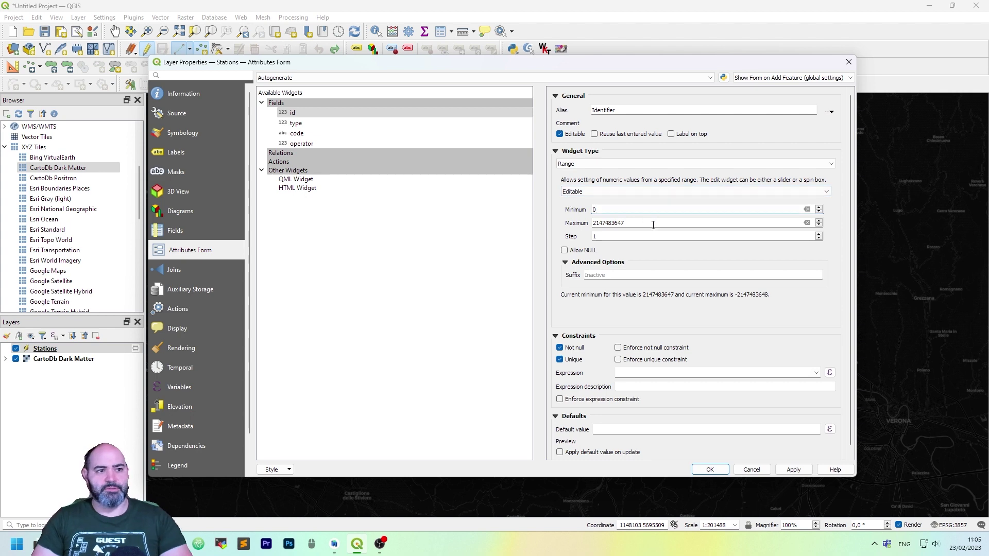
{"action": "left_click", "coordinate": [793, 469]}
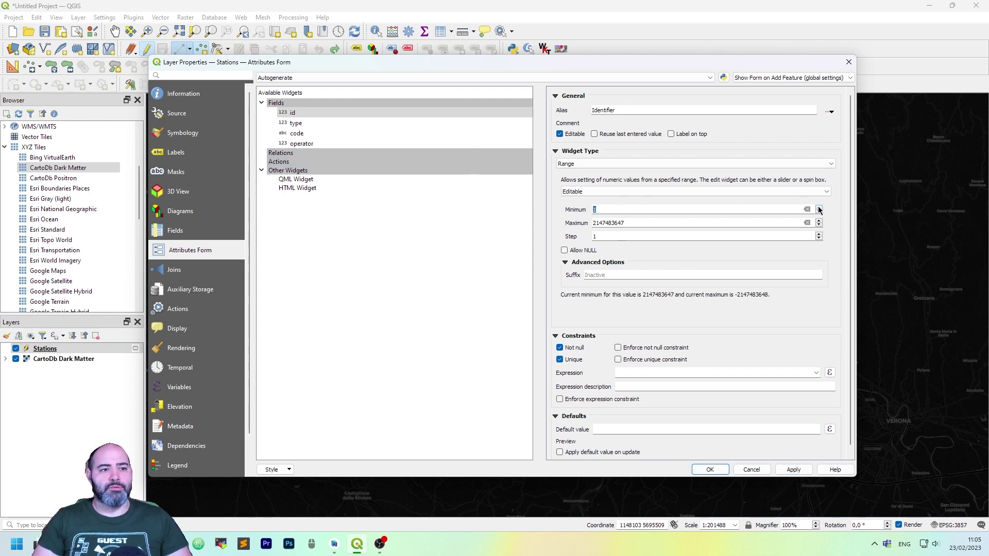
{"action": "double_click", "coordinate": [631, 211]}
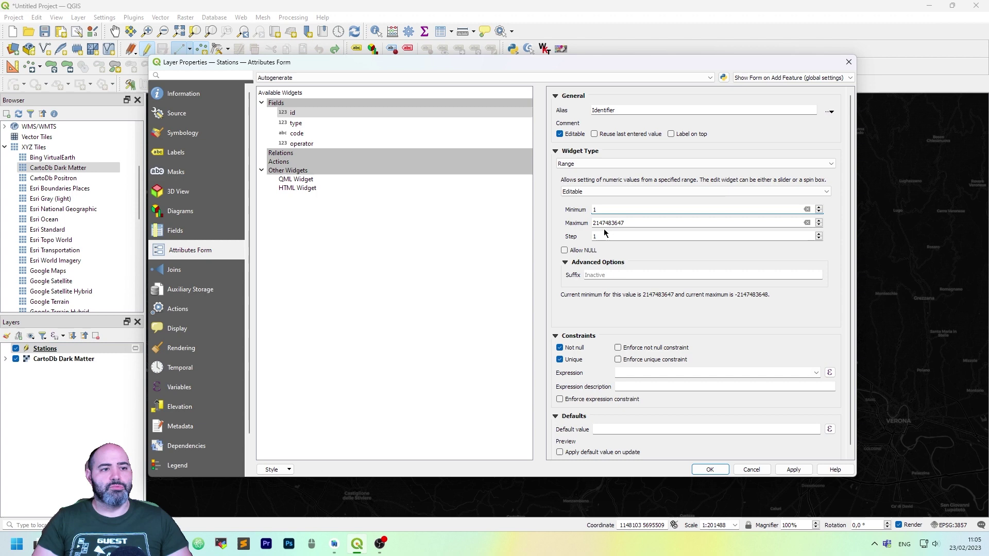
{"action": "left_click_drag", "start_coordinate": [611, 223], "coordinate": [607, 224]}
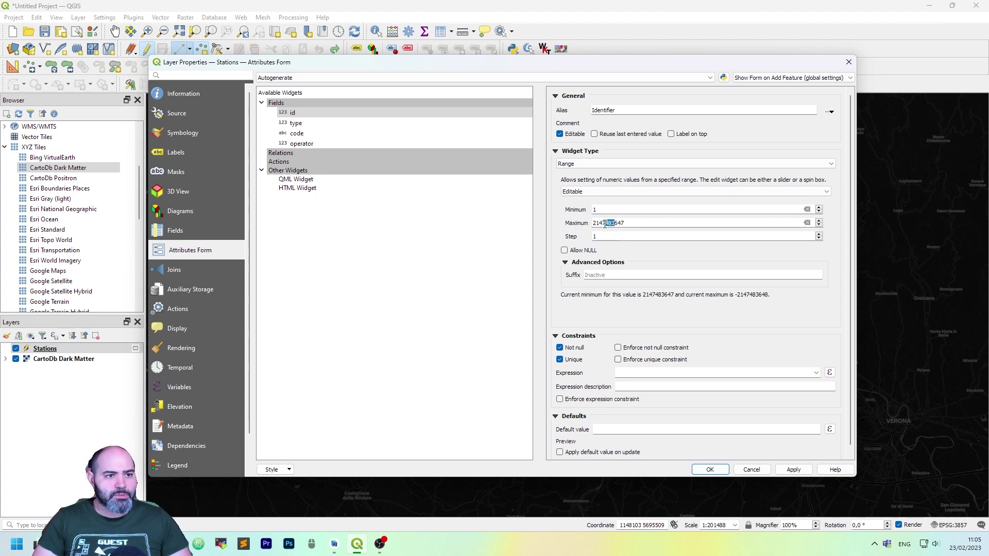
{"action": "left_click", "coordinate": [649, 221]}
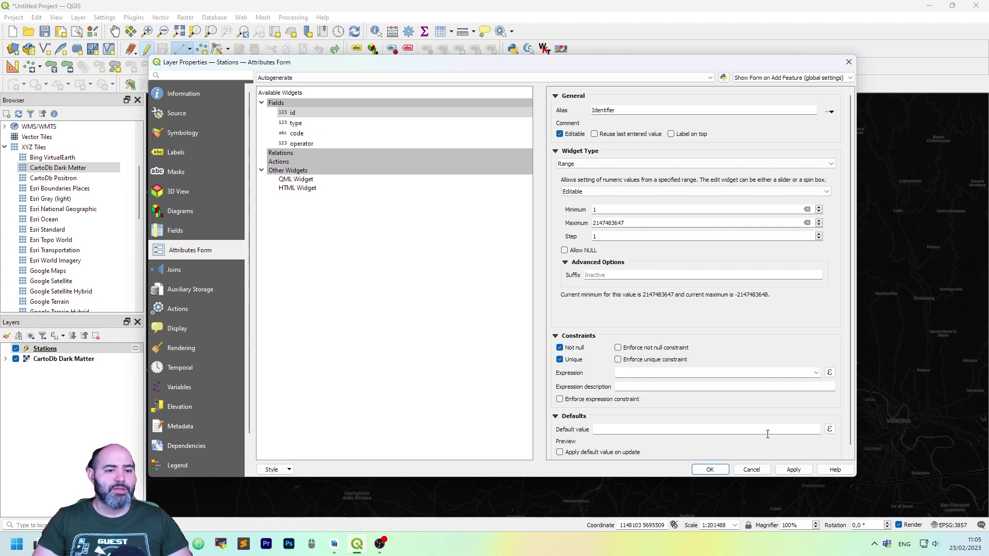
{"action": "left_click", "coordinate": [792, 470]}
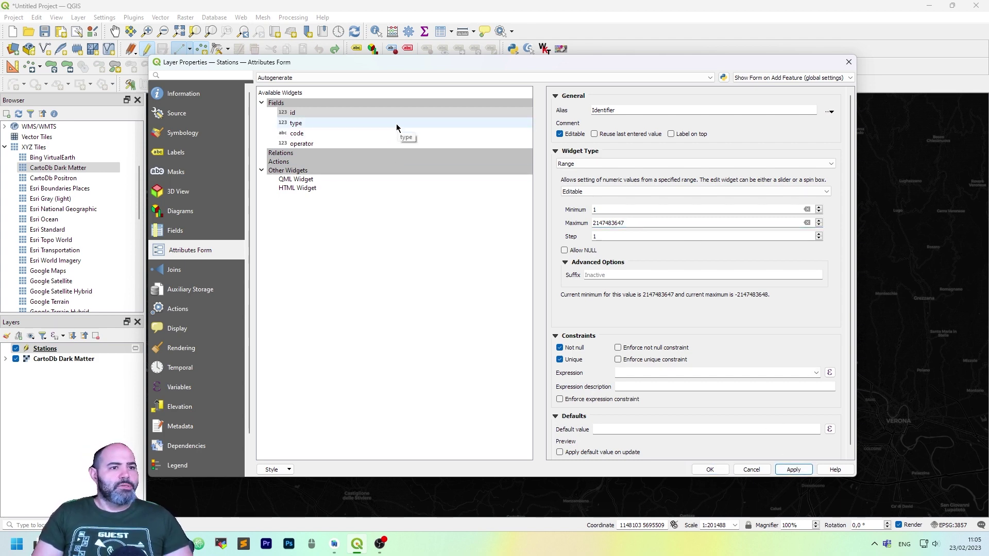
Step: Save the id settings and check the Identifier column in the attribute table
{"action": "left_click", "coordinate": [711, 470]}
{"action": "left_click", "coordinate": [441, 32]}
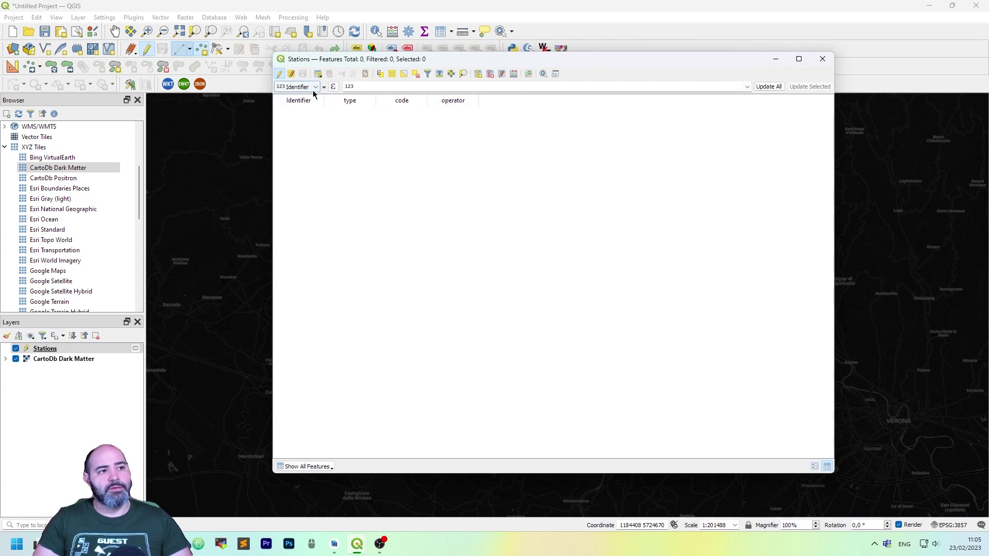
{"action": "left_click", "coordinate": [822, 59]}
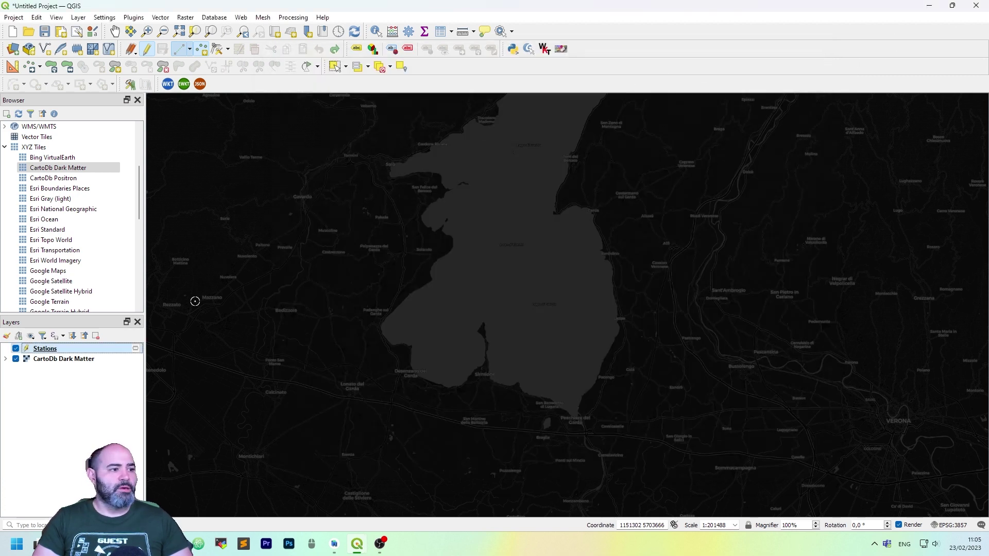
Step: Reopen the Stations properties and switch the type field's widget to Value Map
{"action": "double_click", "coordinate": [124, 353]}
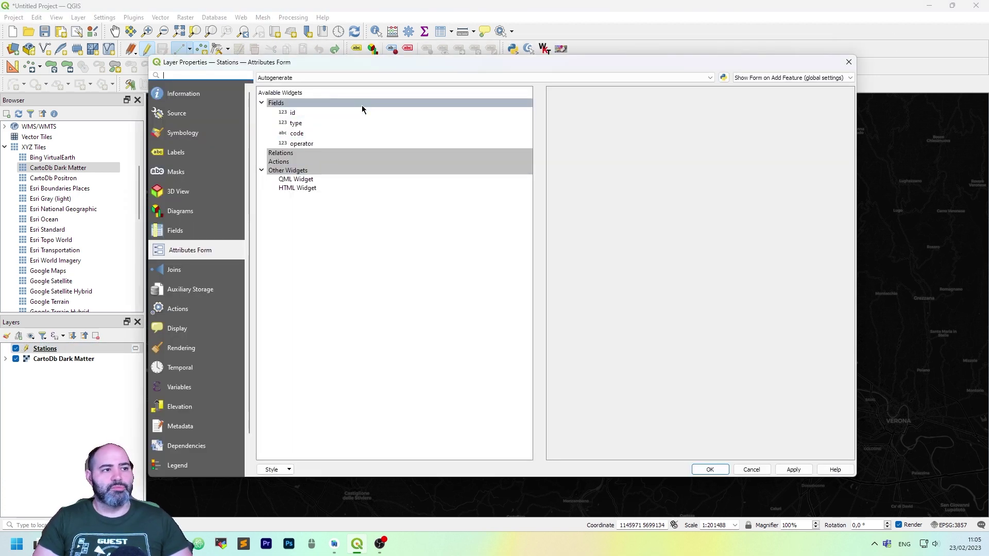
{"action": "mouse_move", "coordinate": [363, 67]}
{"action": "left_mouse_down"}
{"action": "mouse_move", "coordinate": [409, 68]}
{"action": "mouse_move", "coordinate": [377, 64]}
{"action": "left_mouse_up"}
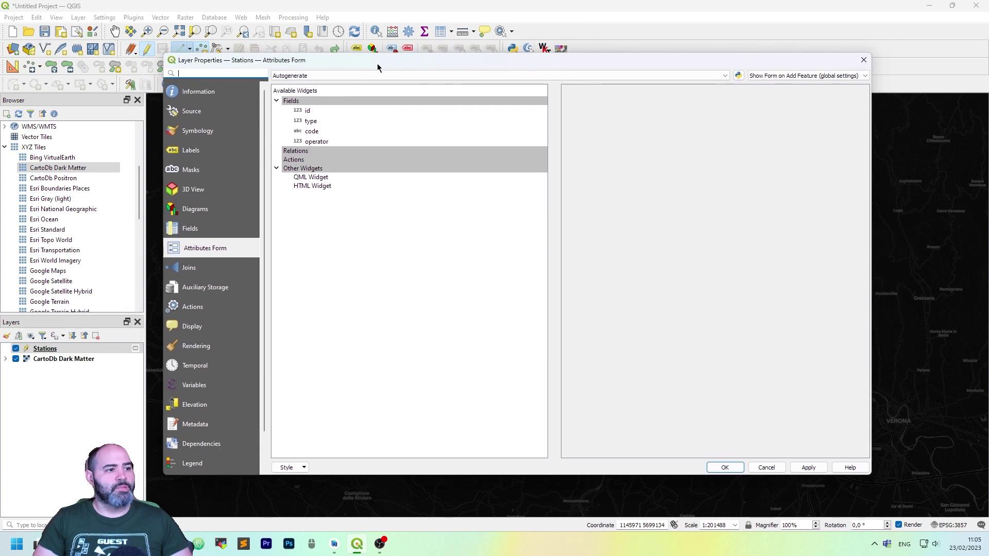
{"action": "left_click", "coordinate": [344, 128]}
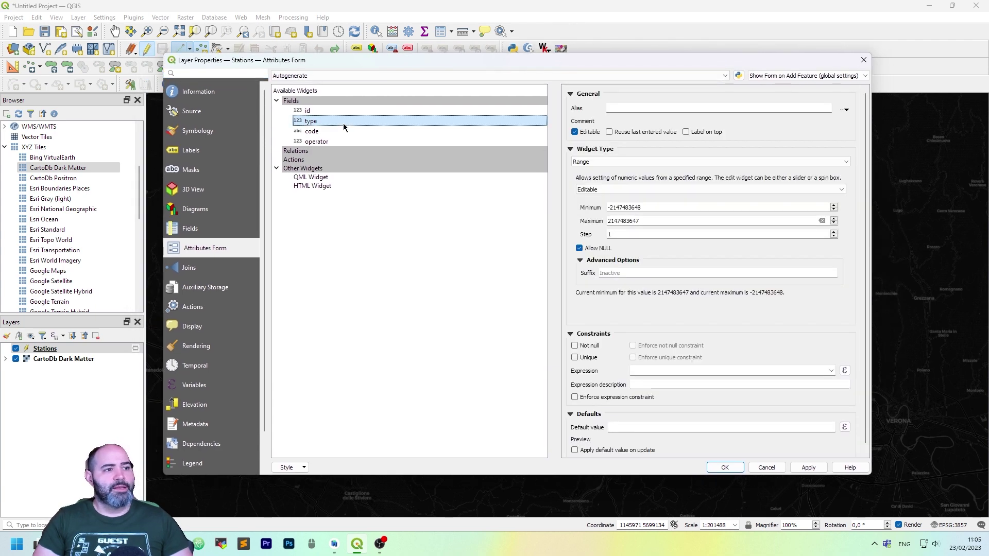
{"action": "left_click", "coordinate": [731, 110]}
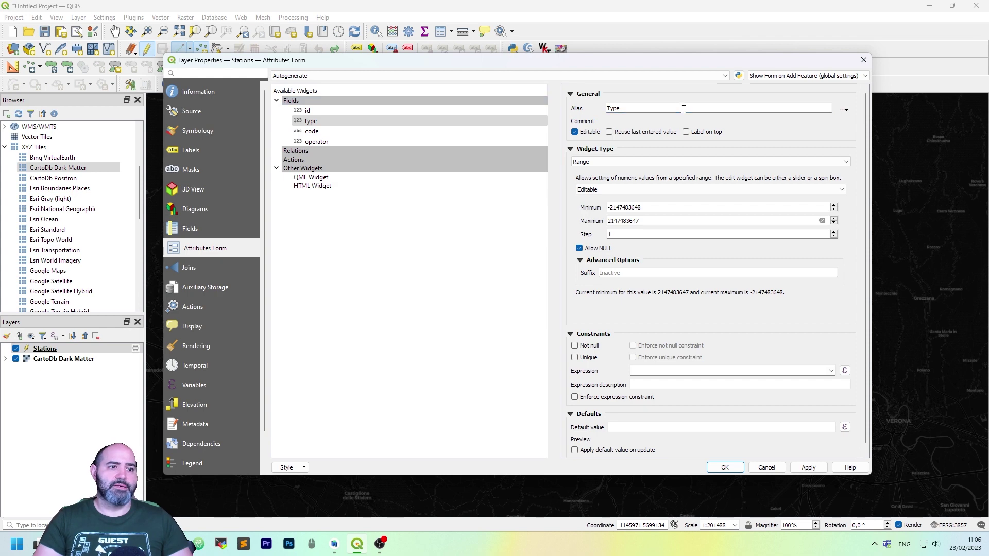
{"action": "left_click", "coordinate": [616, 162]}
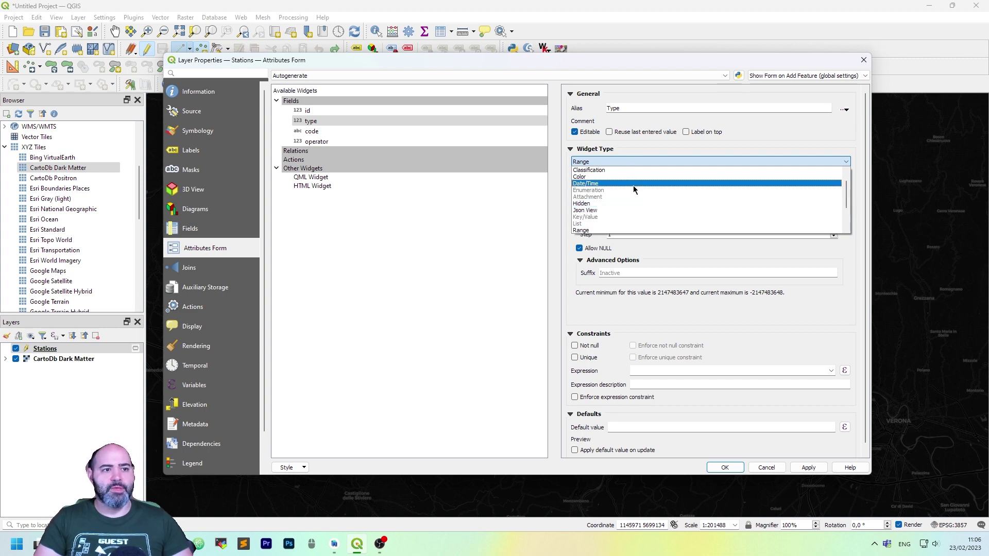
{"action": "scroll", "coordinate": [632, 186], "scroll_direction": "down", "scroll_amount": 2}
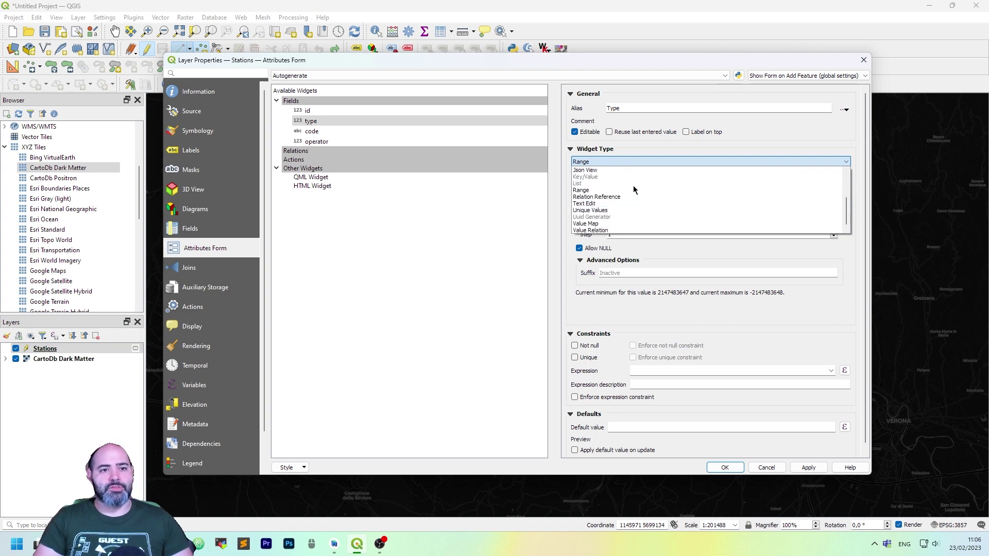
{"action": "left_click", "coordinate": [607, 223]}
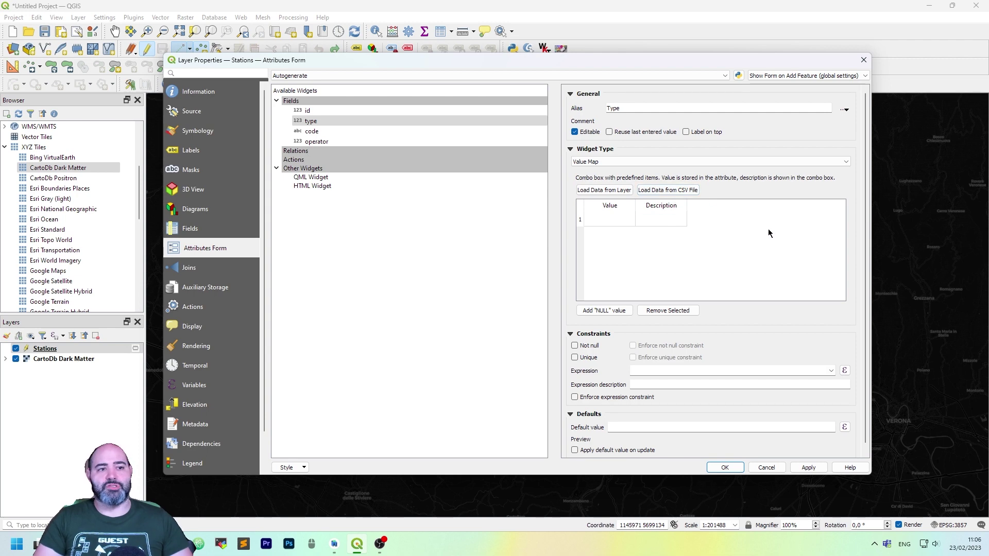
Step: Add a NULL entry and the pair 1 / Temperature to the Value Map
{"action": "left_click", "coordinate": [615, 223]}
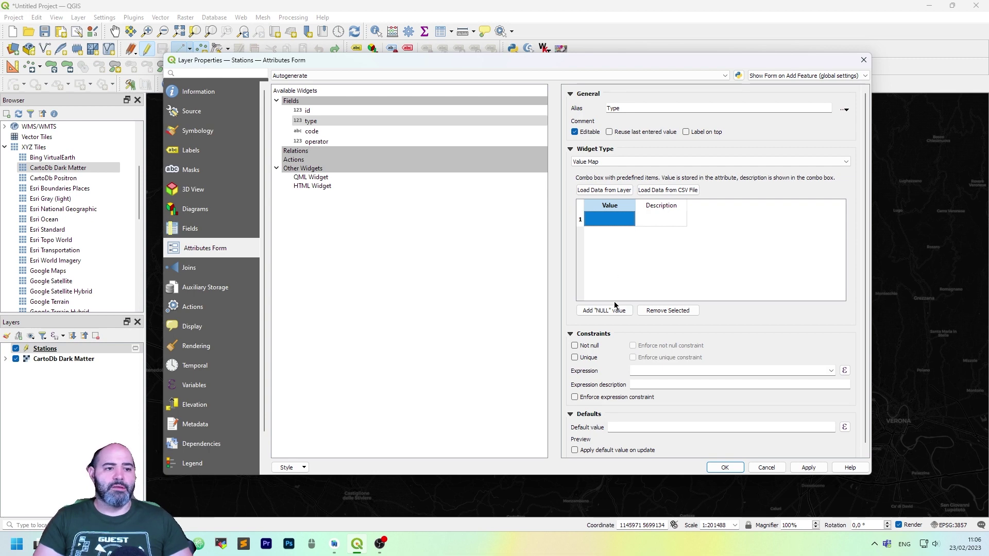
{"action": "left_click", "coordinate": [622, 314]}
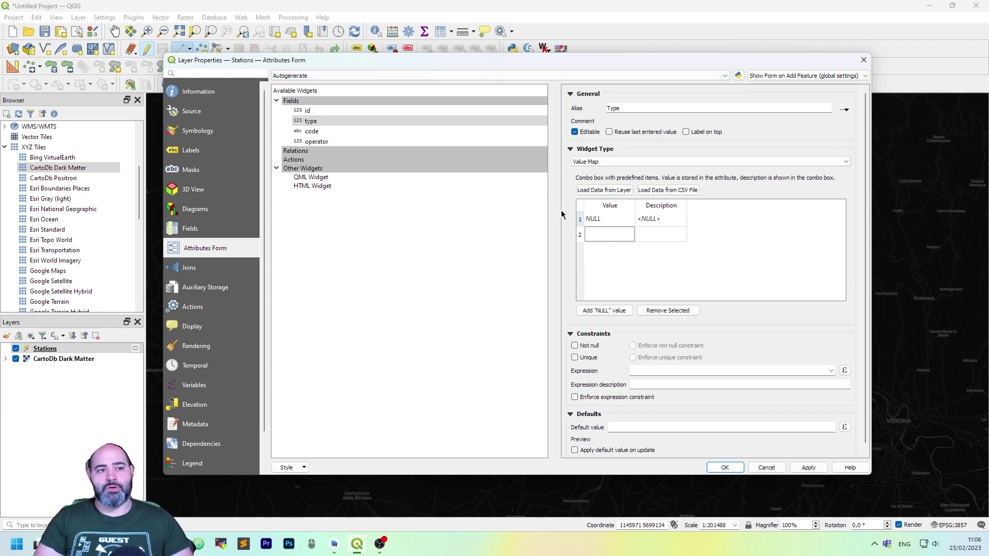
{"action": "key", "text": "Escape"}
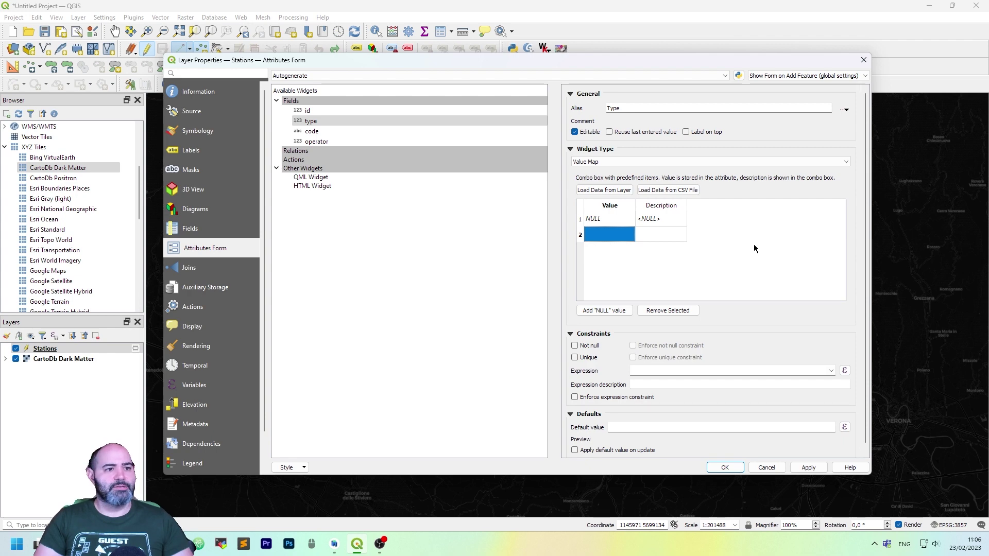
{"action": "type", "text": "1"}
{"action": "key", "text": "Tab"}
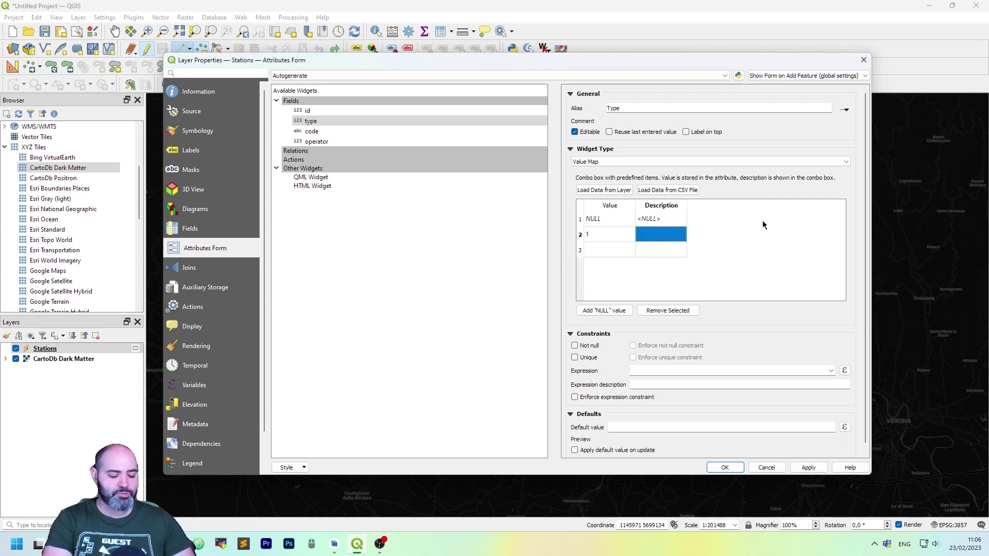
{"action": "type", "text": "Tempeat"}
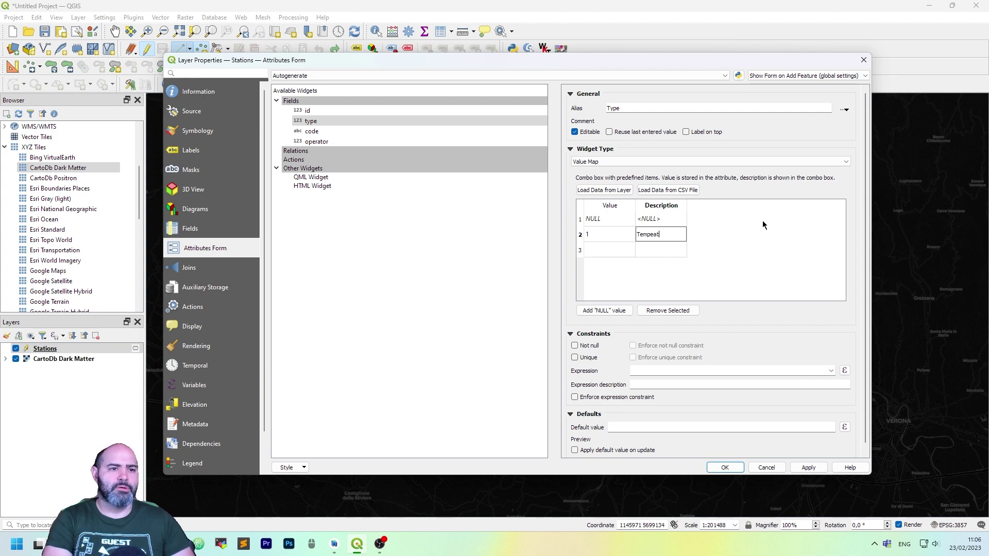
{"action": "key", "text": "BackSpace"}
{"action": "key", "text": "BackSpace"}
{"action": "type", "text": "rature"}
{"action": "key", "text": "Tab"}
Step: Add the pairs 2 / Wind and 3 / Humidity, then apply the value map
{"action": "type", "text": "2"}
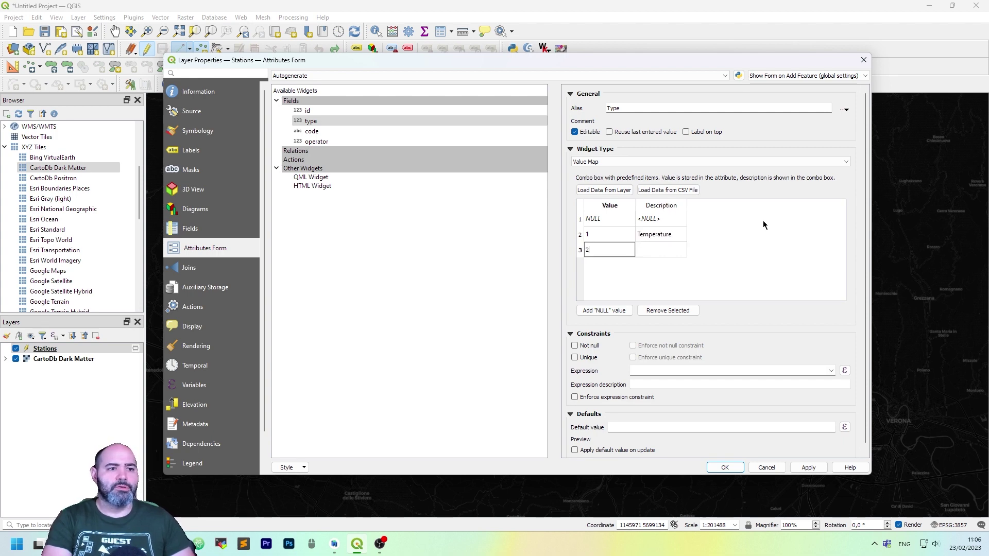
{"action": "key", "text": "Tab"}
{"action": "type", "text": "Wind"}
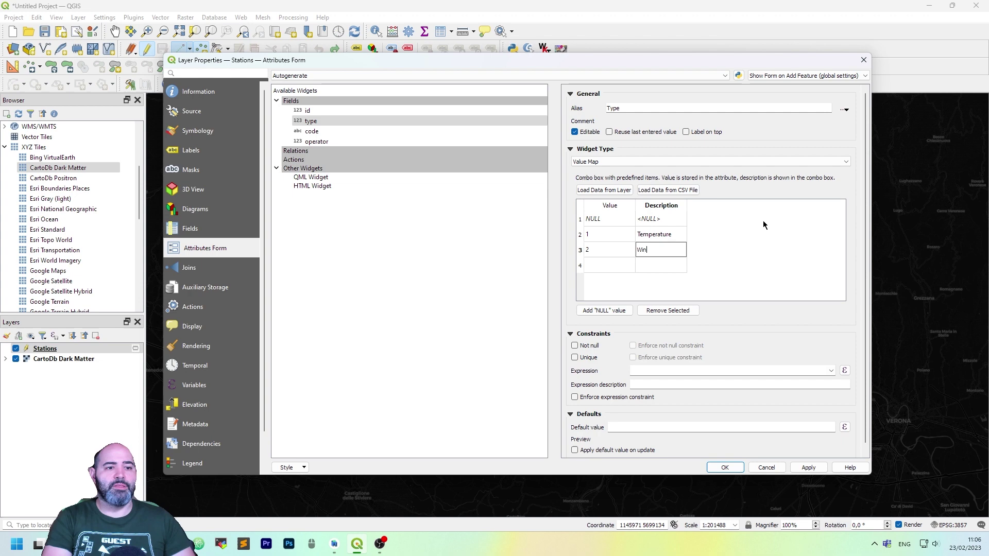
{"action": "key", "text": "Tab"}
{"action": "type", "text": "3"}
{"action": "key", "text": "Tab"}
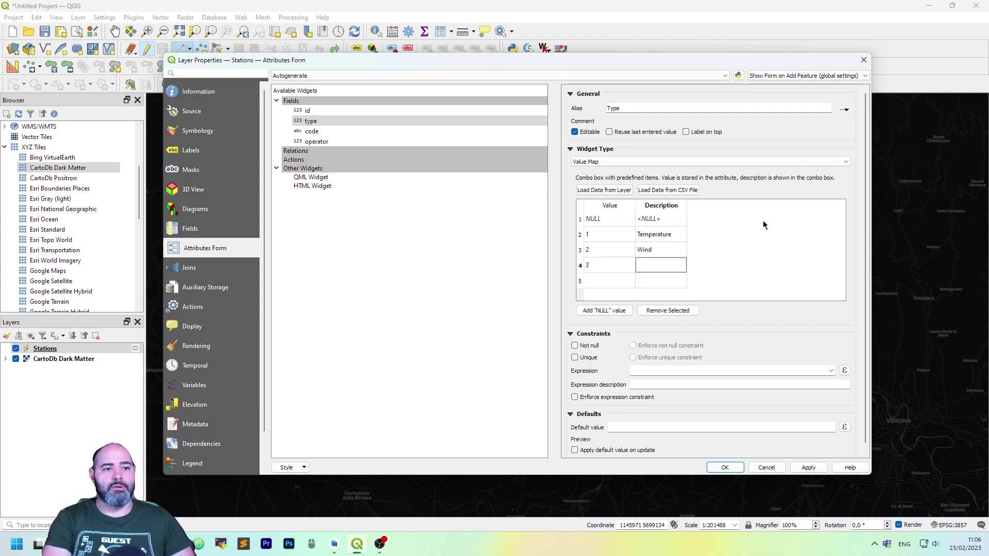
{"action": "type", "text": "Humidity"}
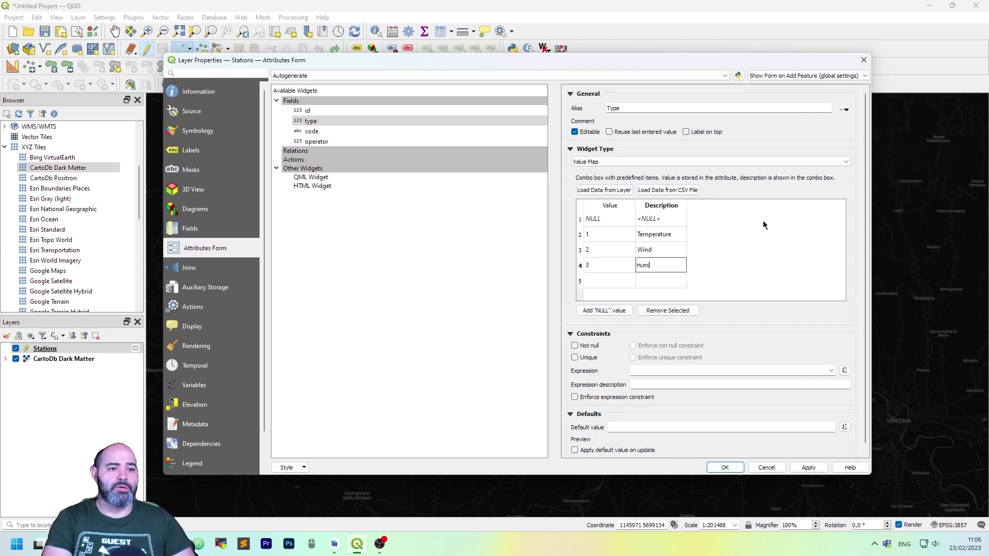
{"action": "left_click", "coordinate": [764, 221]}
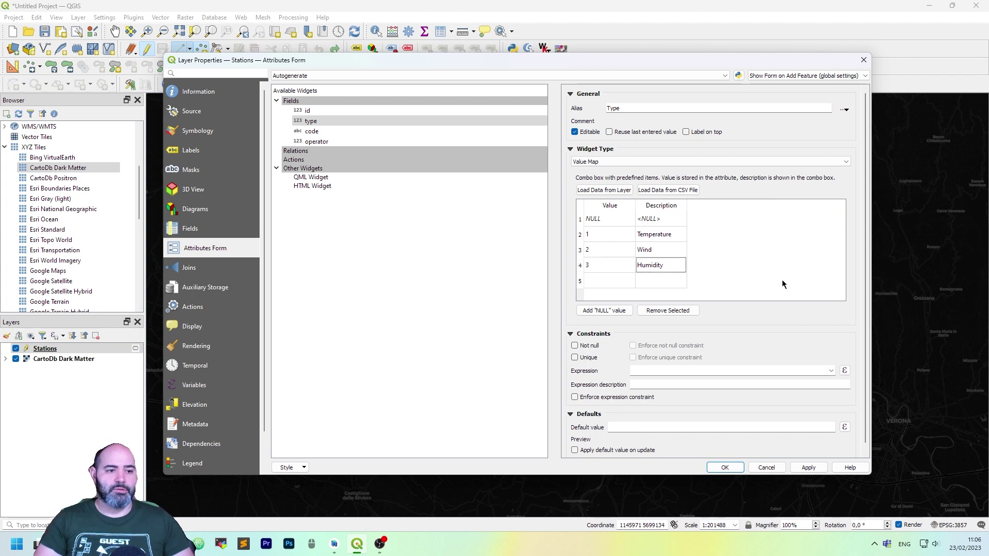
{"action": "left_click", "coordinate": [809, 468]}
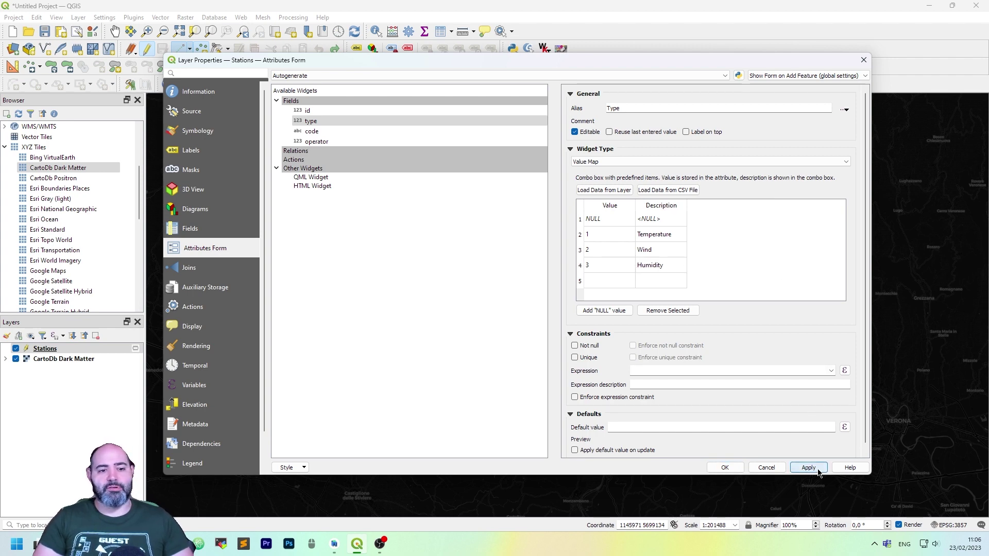
Step: Add a station point near Sirmione with Identifier 1 and Type Temperature
{"action": "left_click", "coordinate": [740, 471]}
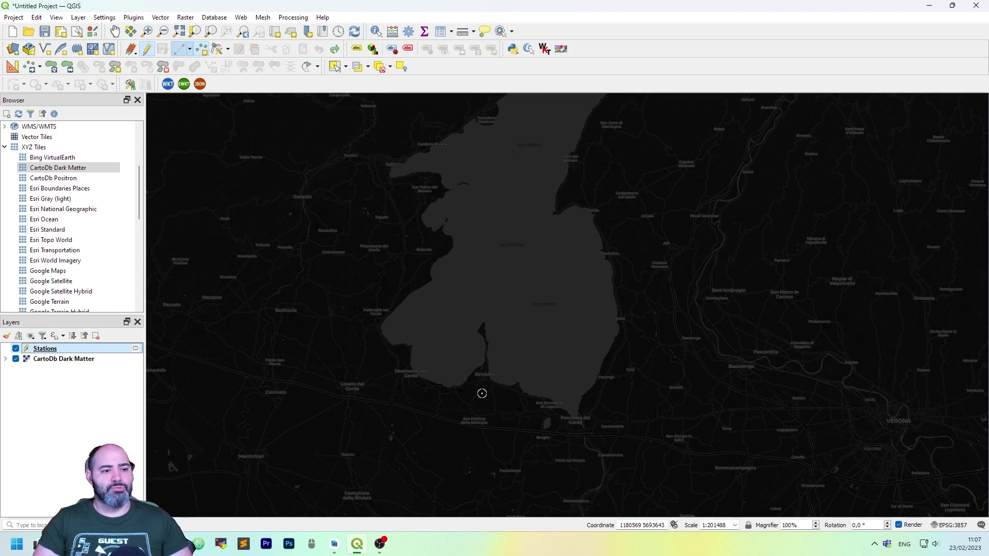
{"action": "scroll", "coordinate": [475, 368], "scroll_direction": "up", "scroll_amount": 1}
{"action": "scroll", "coordinate": [493, 389], "scroll_direction": "up", "scroll_amount": 3}
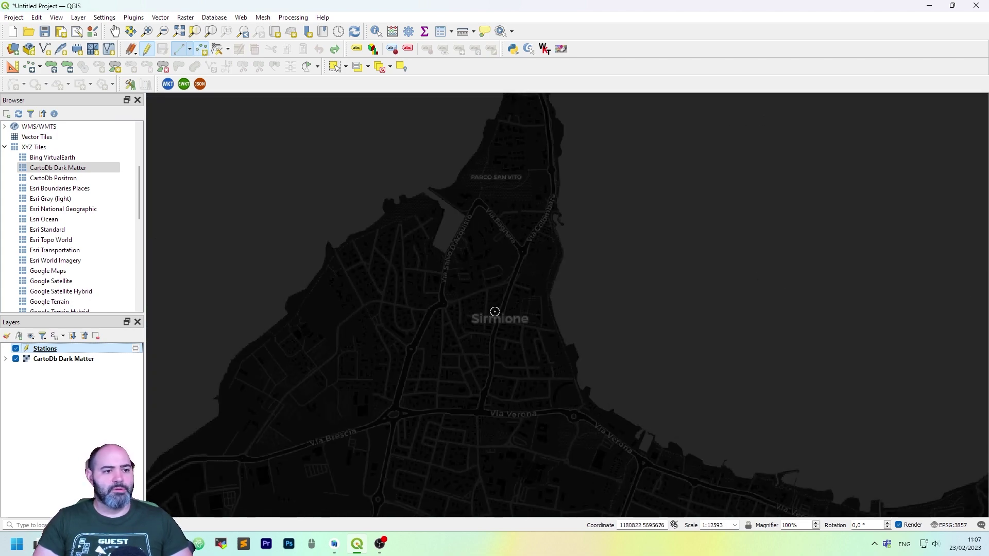
{"action": "left_click", "coordinate": [501, 310]}
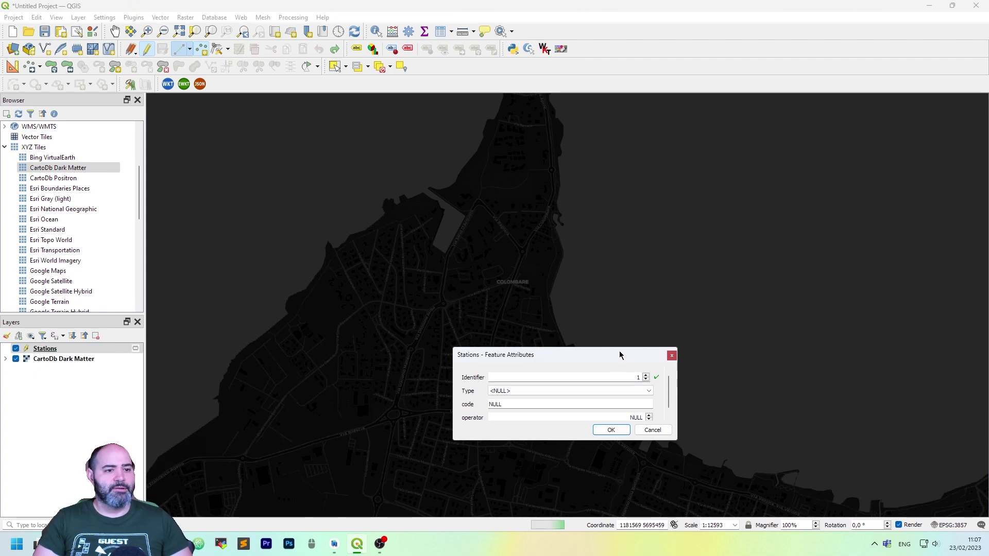
{"action": "left_click_drag", "start_coordinate": [620, 353], "coordinate": [625, 254]}
{"action": "type", "text": "1"}
{"action": "left_click", "coordinate": [619, 293]}
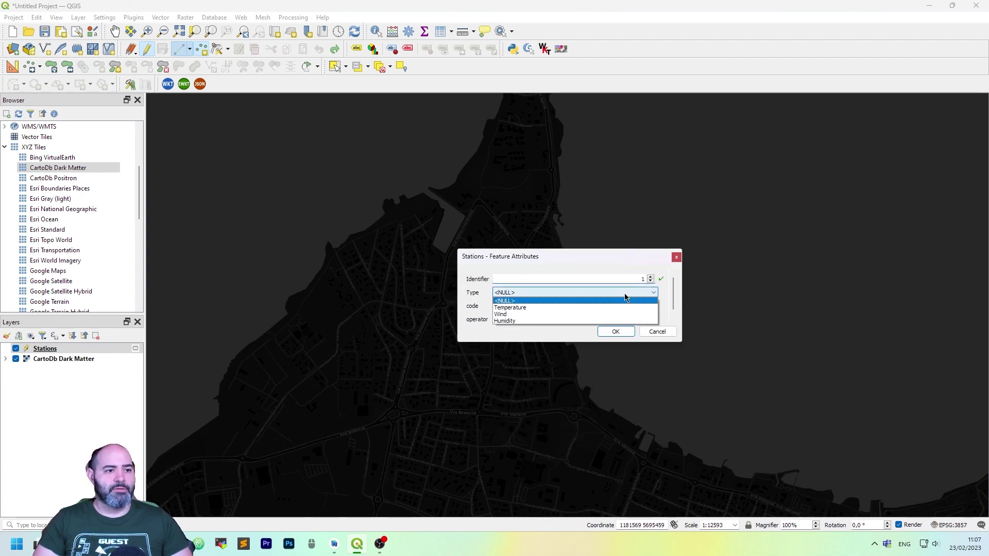
{"action": "left_click", "coordinate": [620, 295]}
{"action": "left_click", "coordinate": [586, 292]}
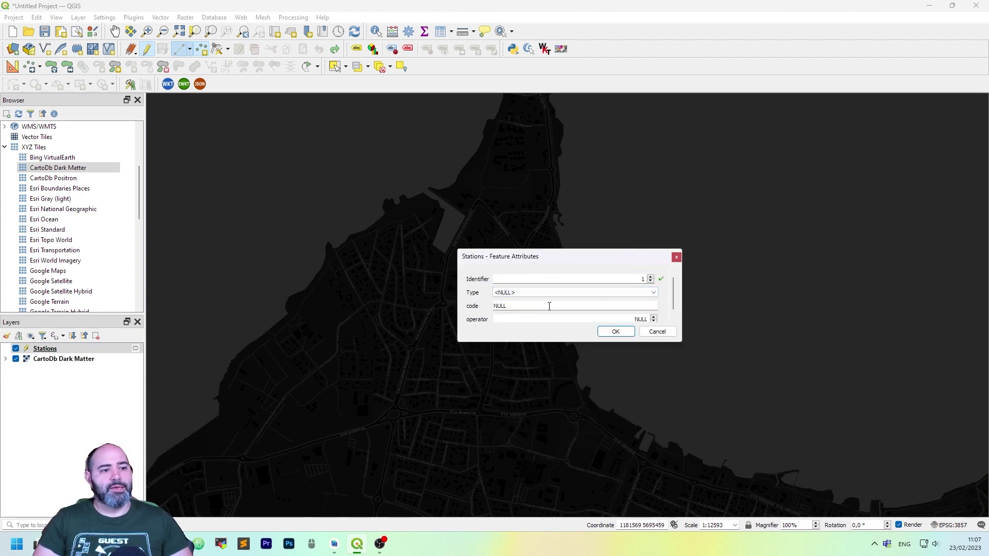
{"action": "left_click", "coordinate": [531, 293]}
{"action": "left_click", "coordinate": [535, 294]}
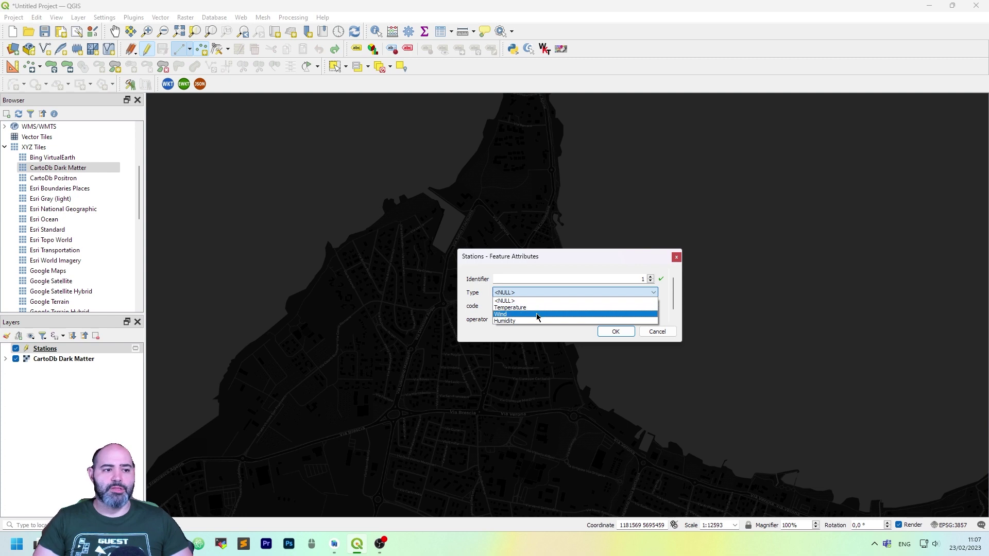
{"action": "left_click", "coordinate": [536, 308]}
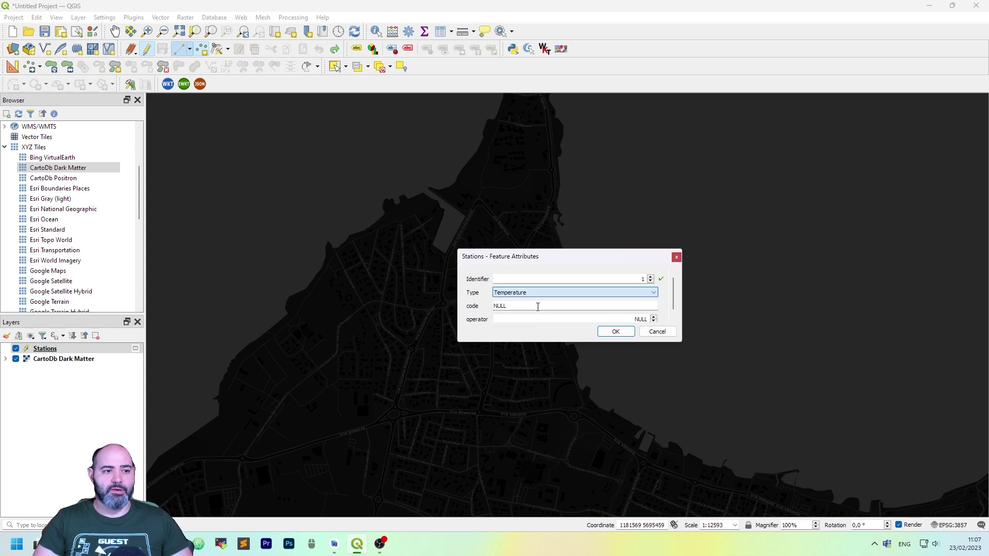
{"action": "left_click", "coordinate": [615, 333]}
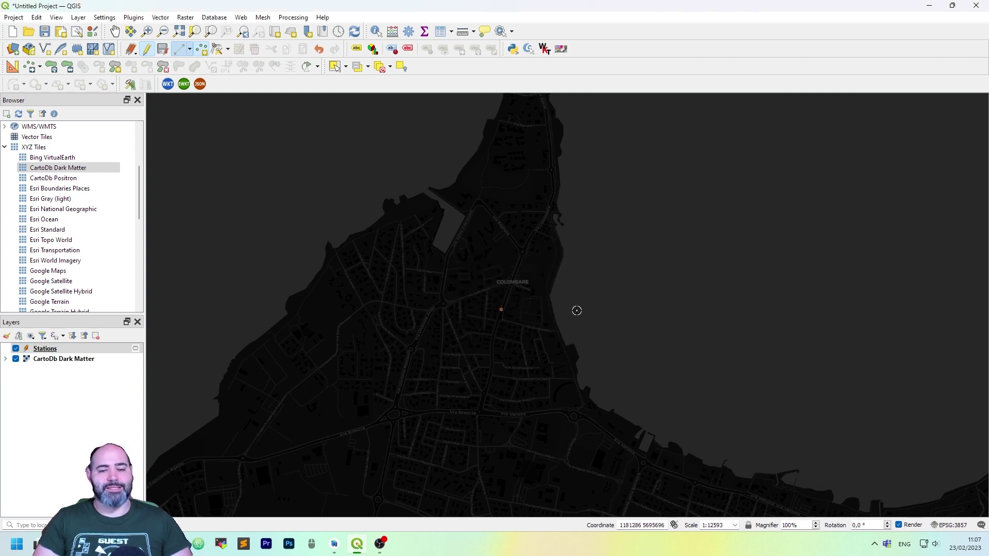
Step: Confirm in the attribute table that the new station's Type is Temperature
{"action": "scroll", "coordinate": [499, 335], "scroll_direction": "down", "scroll_amount": 1}
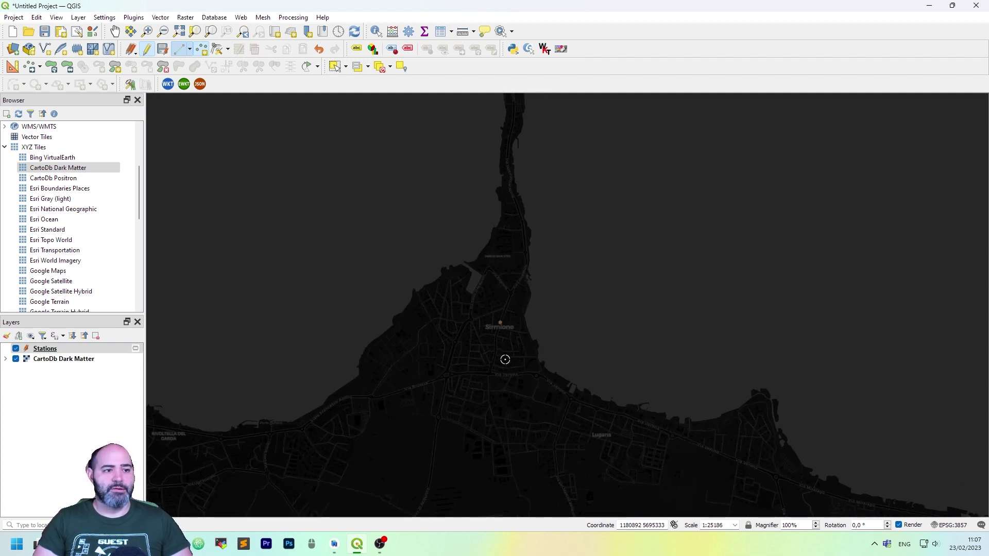
{"action": "left_click", "coordinate": [441, 32]}
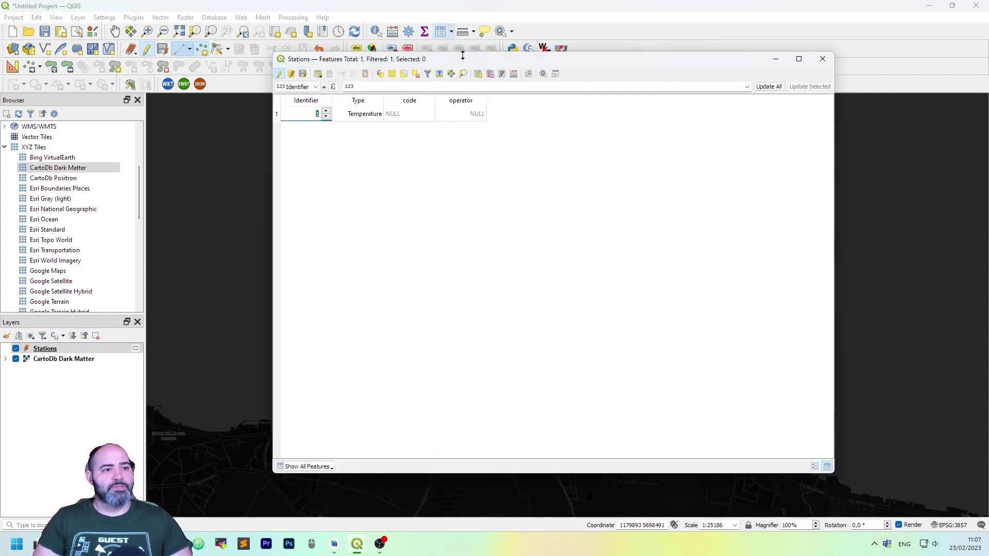
{"action": "left_click", "coordinate": [363, 114]}
{"action": "left_click", "coordinate": [378, 114]}
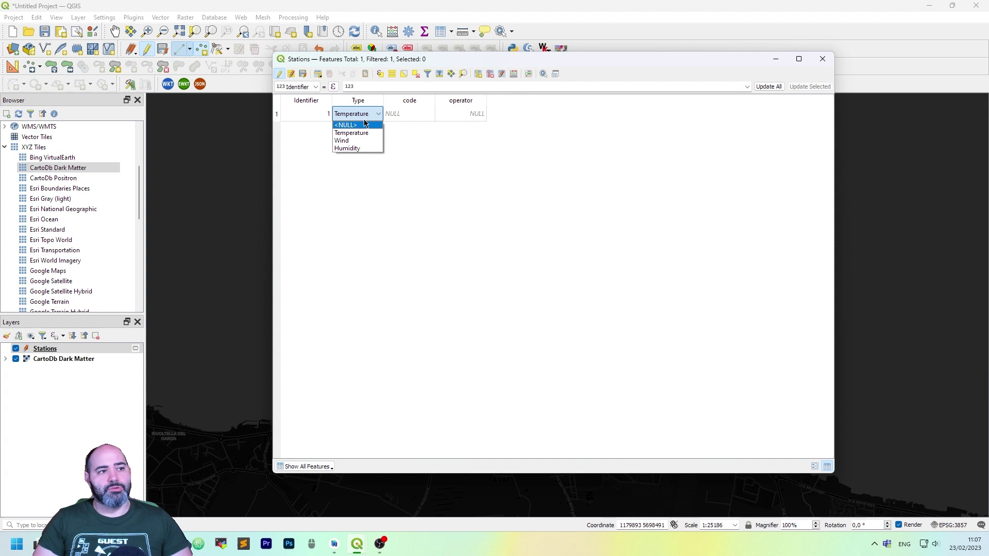
{"action": "left_click", "coordinate": [355, 133]}
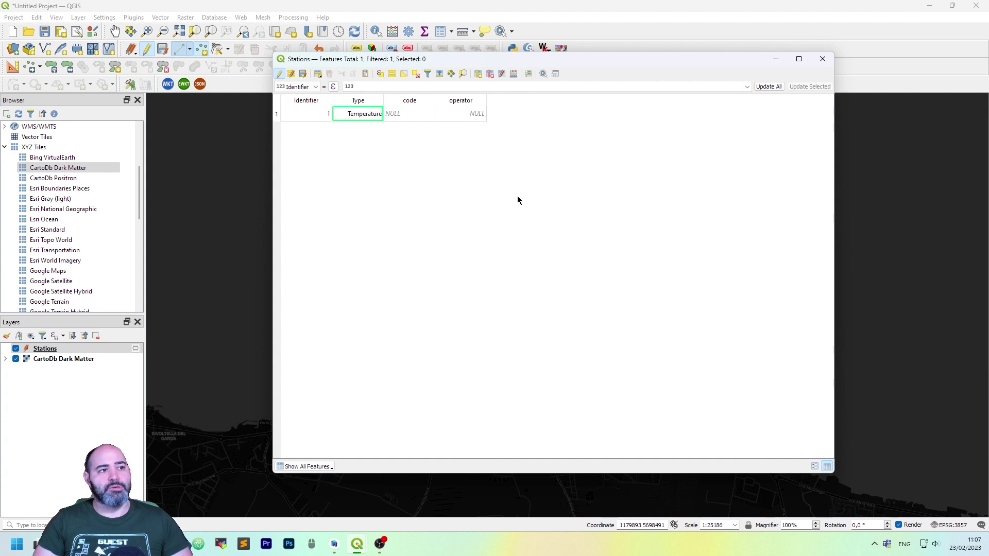
{"action": "left_click", "coordinate": [830, 61]}
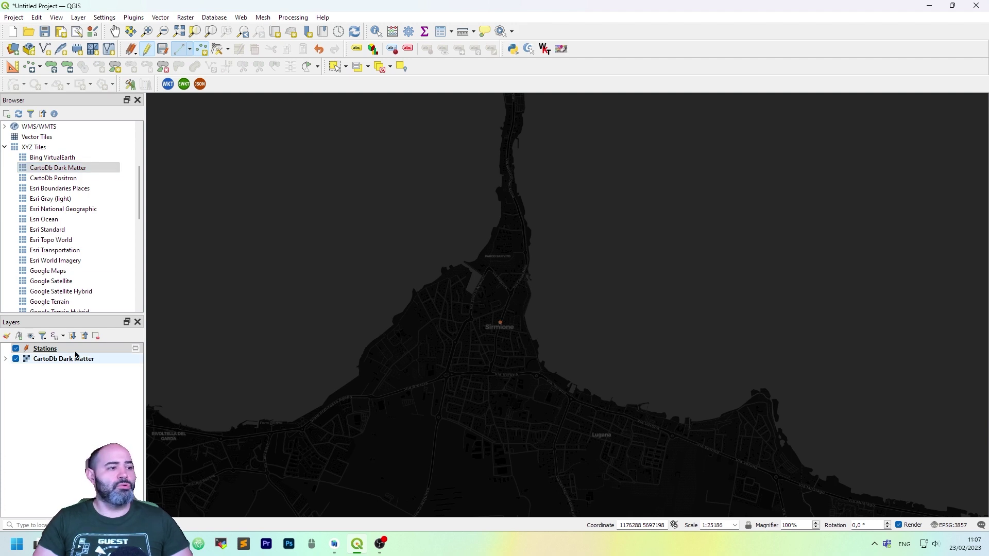
Step: Give the code field alias Code and a Unique constraint, keeping its text widget
{"action": "left_click", "coordinate": [98, 350]}
{"action": "double_click", "coordinate": [107, 355]}
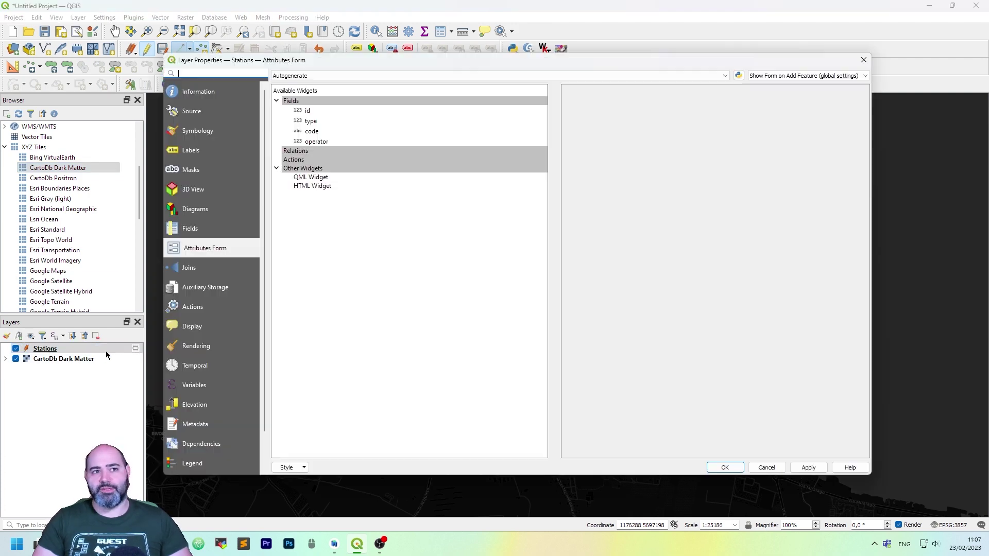
{"action": "left_click", "coordinate": [340, 131]}
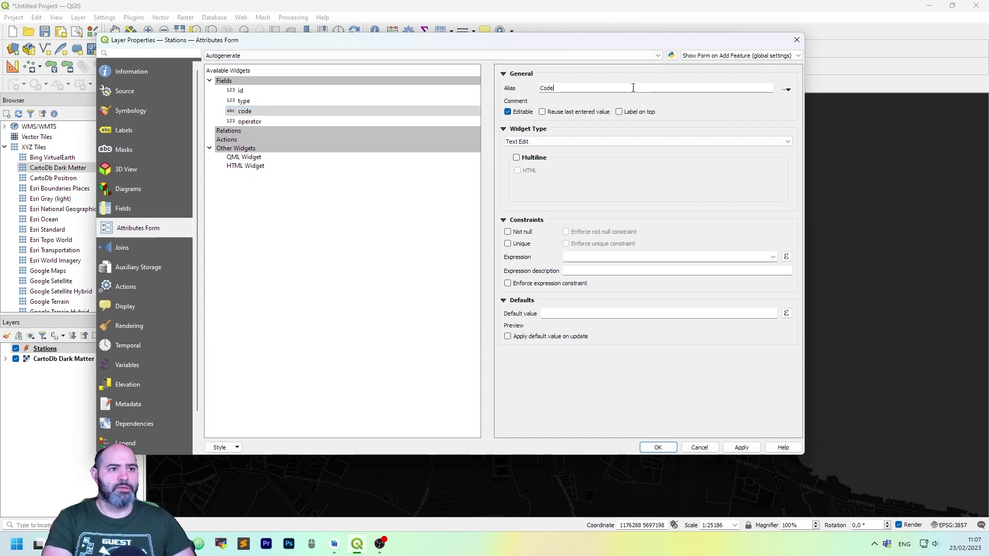
{"action": "left_click", "coordinate": [633, 87]}
{"action": "type", "text": "Code"}
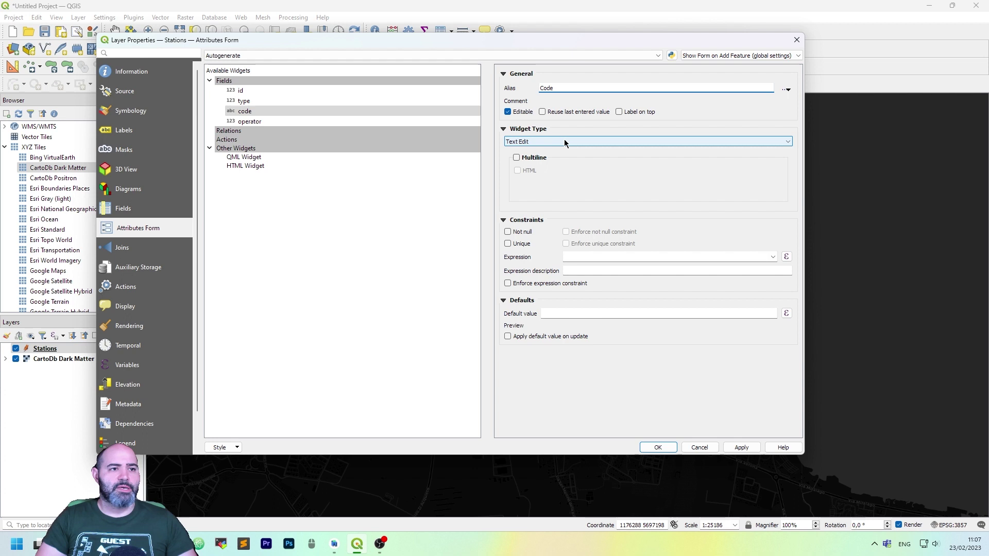
{"action": "left_click", "coordinate": [565, 142]}
{"action": "left_click", "coordinate": [490, 170]}
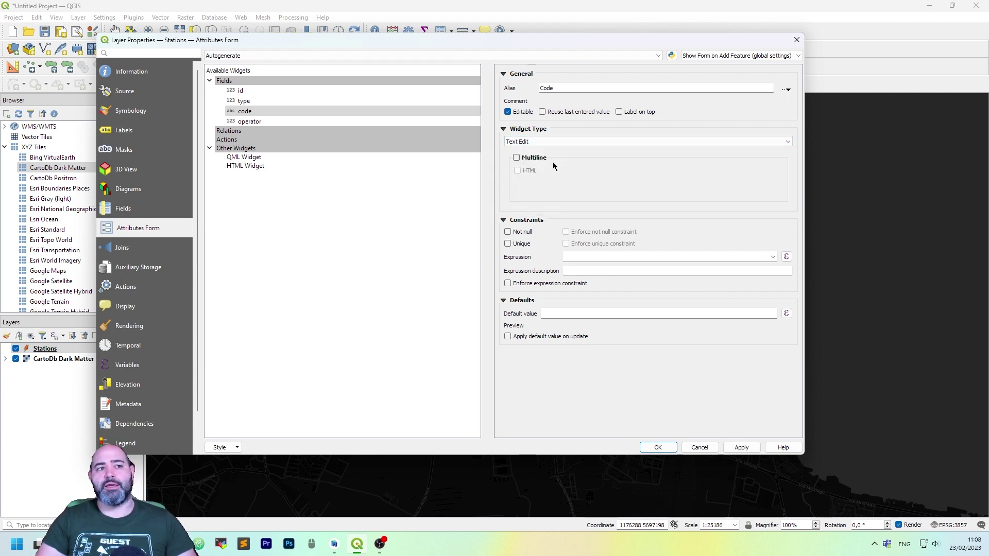
{"action": "left_click", "coordinate": [531, 246]}
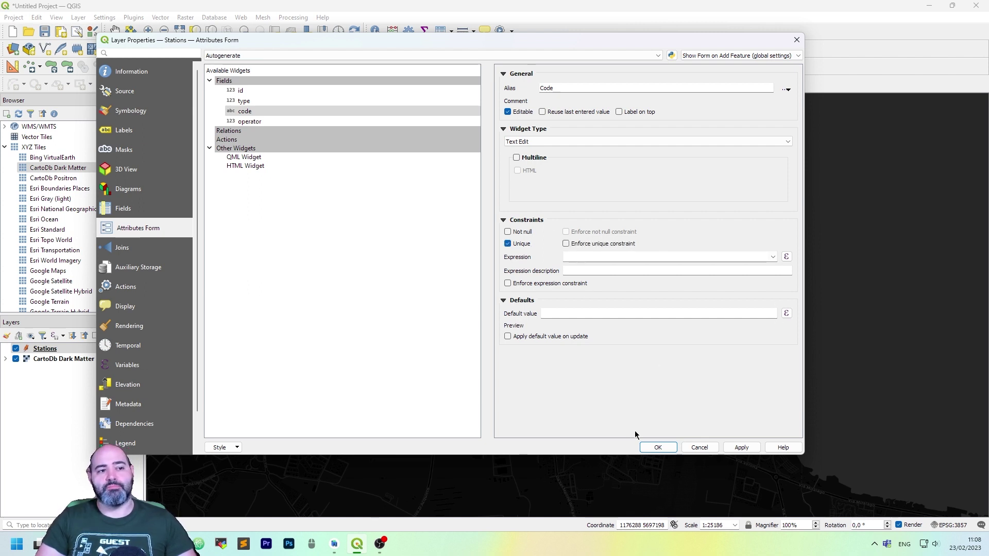
{"action": "left_click", "coordinate": [658, 447]}
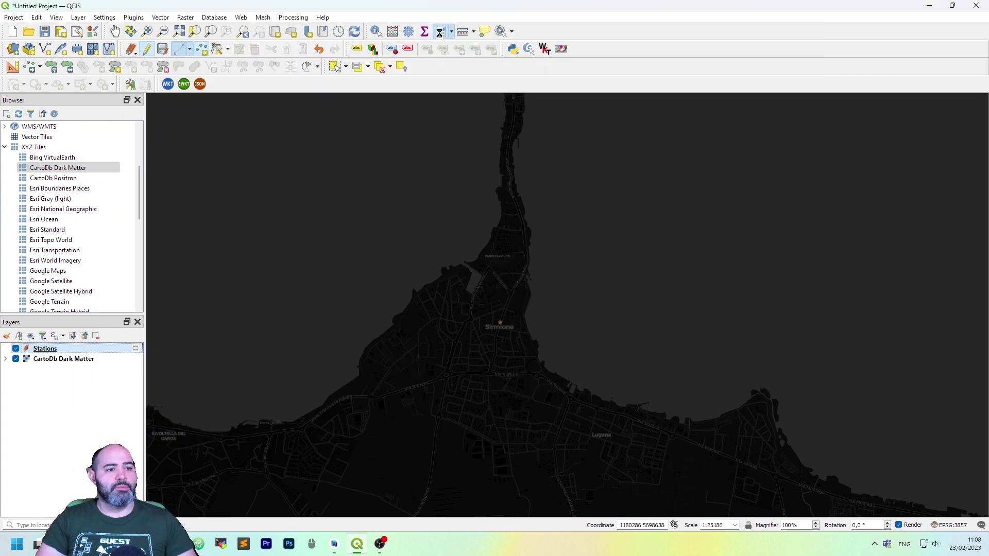
Step: Set the first station's Code to STATION_1 in the attribute table
{"action": "left_click", "coordinate": [439, 32]}
{"action": "double_click", "coordinate": [416, 111]}
{"action": "type", "text": "St"}
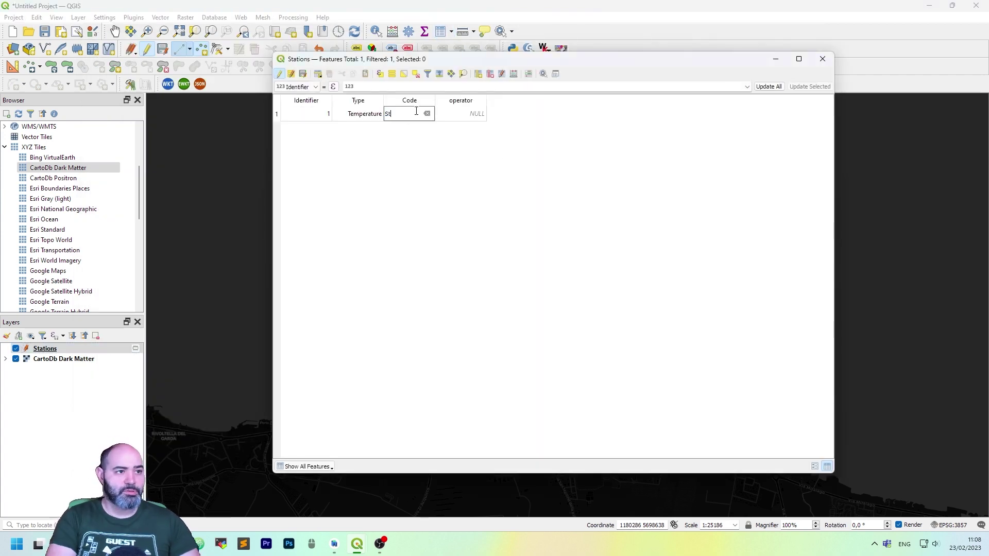
{"action": "type", "text": "AT"}
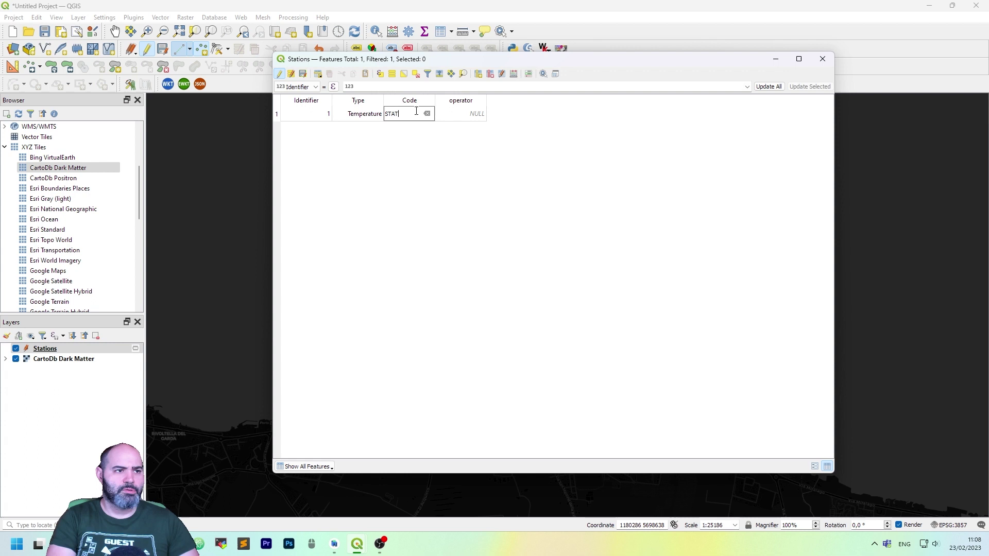
{"action": "type", "text": "ION_1"}
{"action": "key", "text": "Return"}
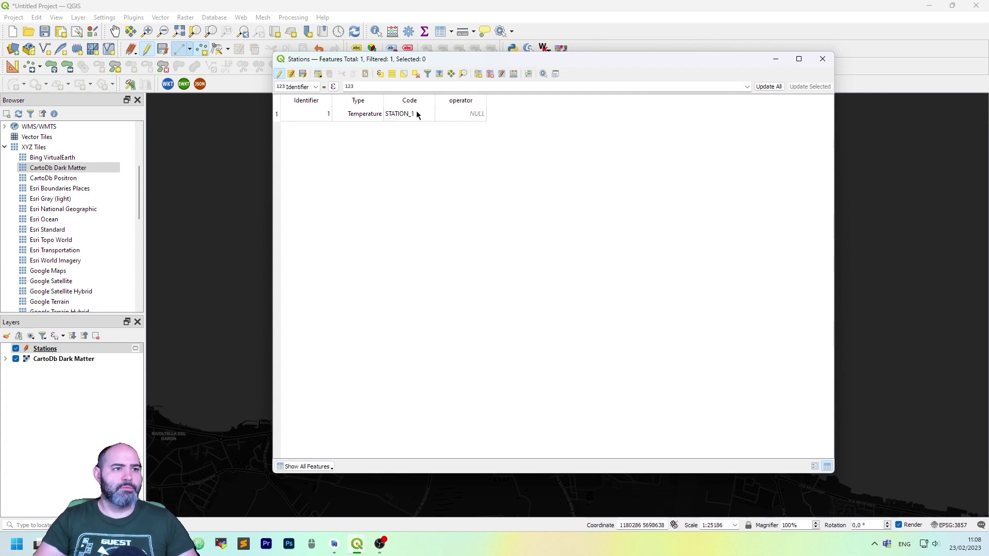
{"action": "left_click", "coordinate": [477, 113]}
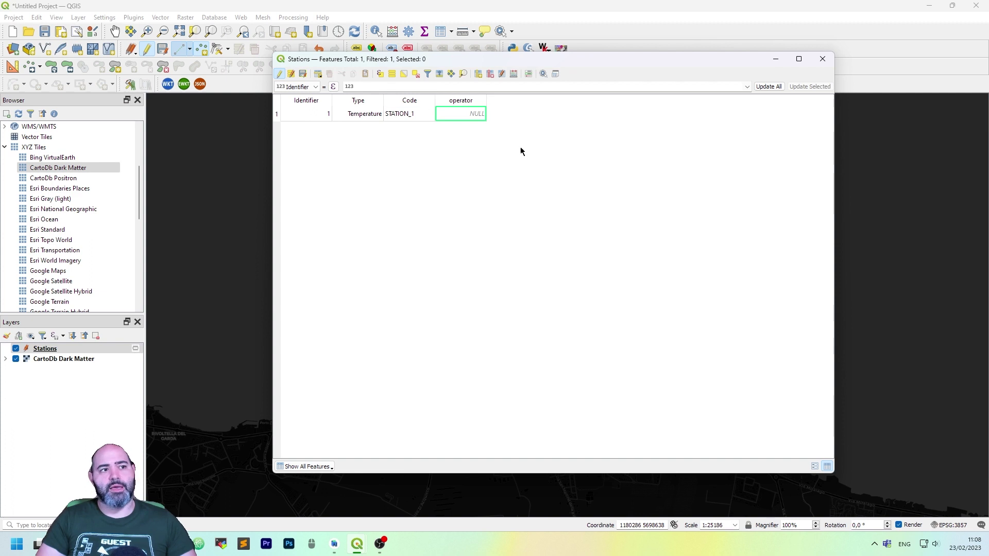
{"action": "left_click", "coordinate": [820, 61]}
Step: Add a station point with identifier 2, type Wind and code STATION-2
{"action": "left_click", "coordinate": [404, 383]}
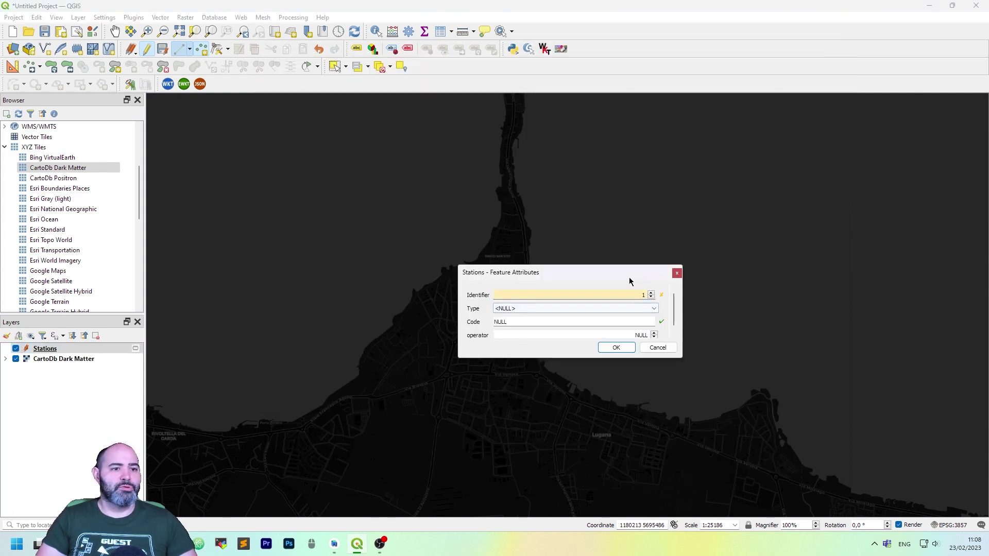
{"action": "left_click", "coordinate": [652, 292]}
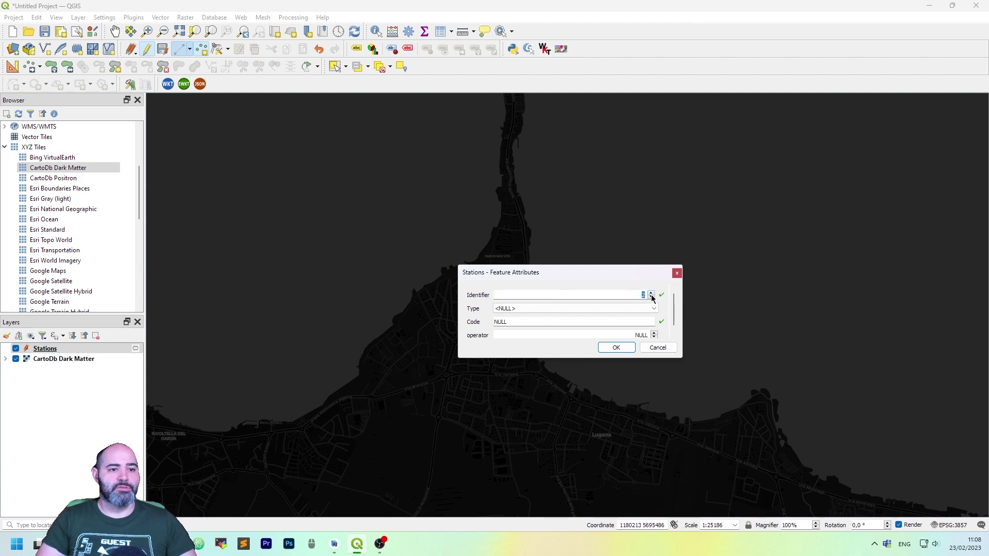
{"action": "left_click", "coordinate": [651, 297]}
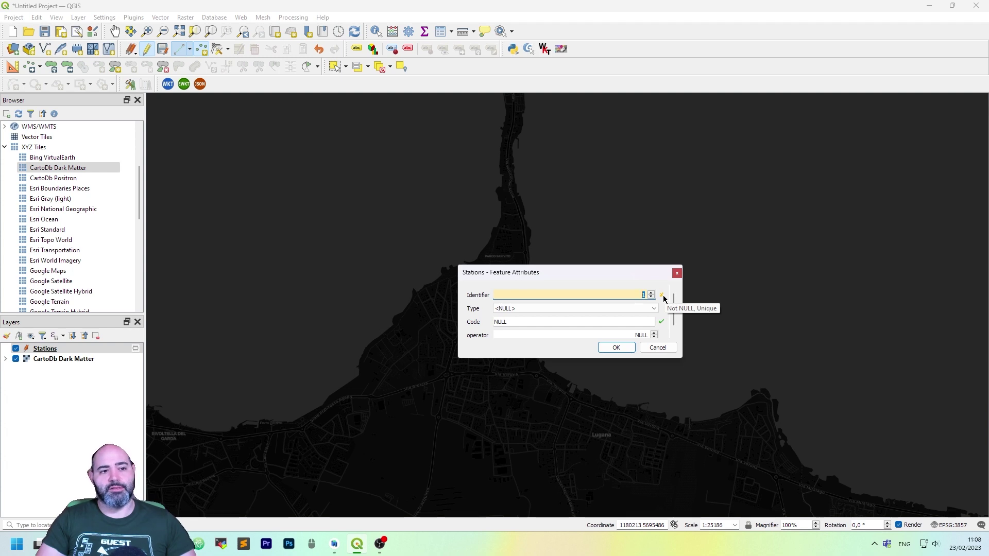
{"action": "left_click", "coordinate": [652, 293]}
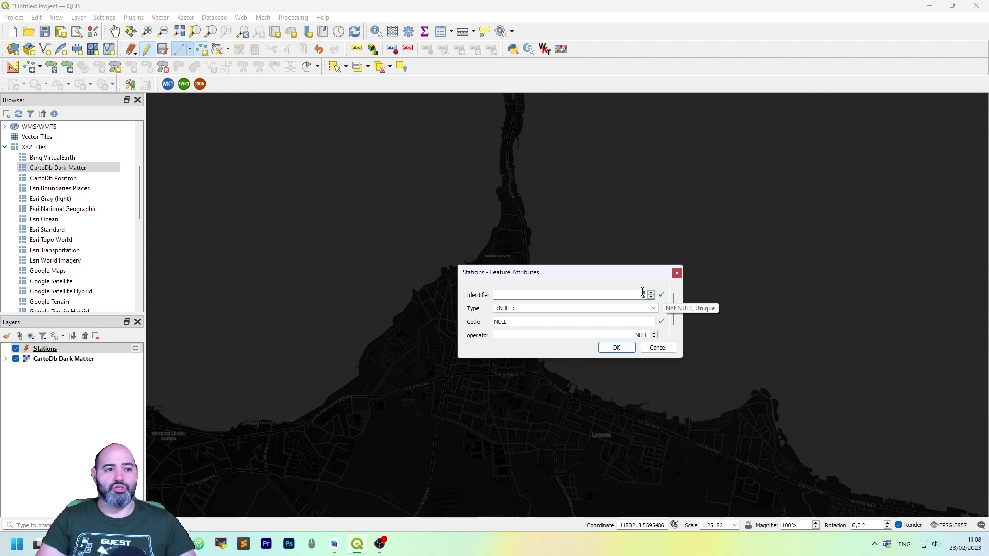
{"action": "left_click", "coordinate": [653, 308]}
{"action": "left_click", "coordinate": [569, 330]}
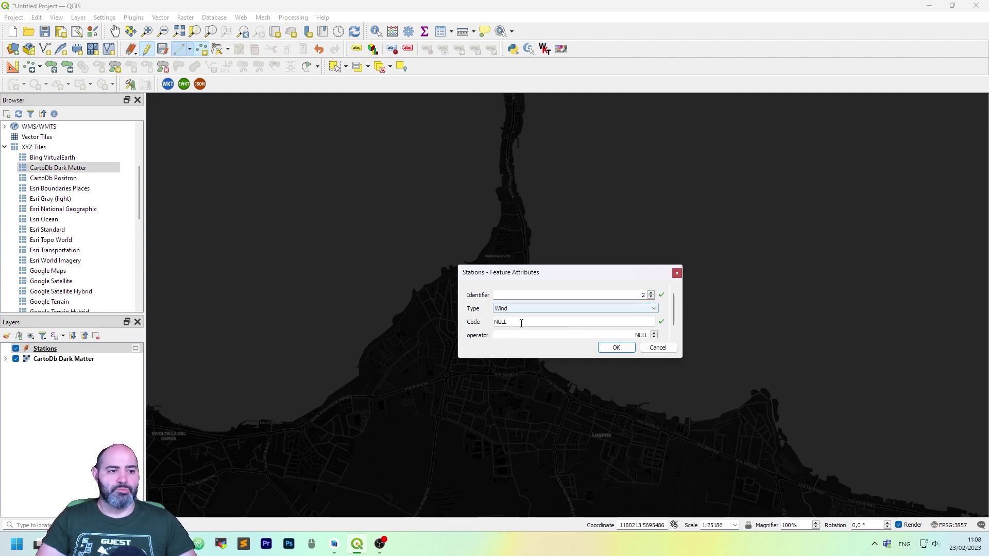
{"action": "left_click", "coordinate": [533, 323]}
{"action": "type", "text": "S"}
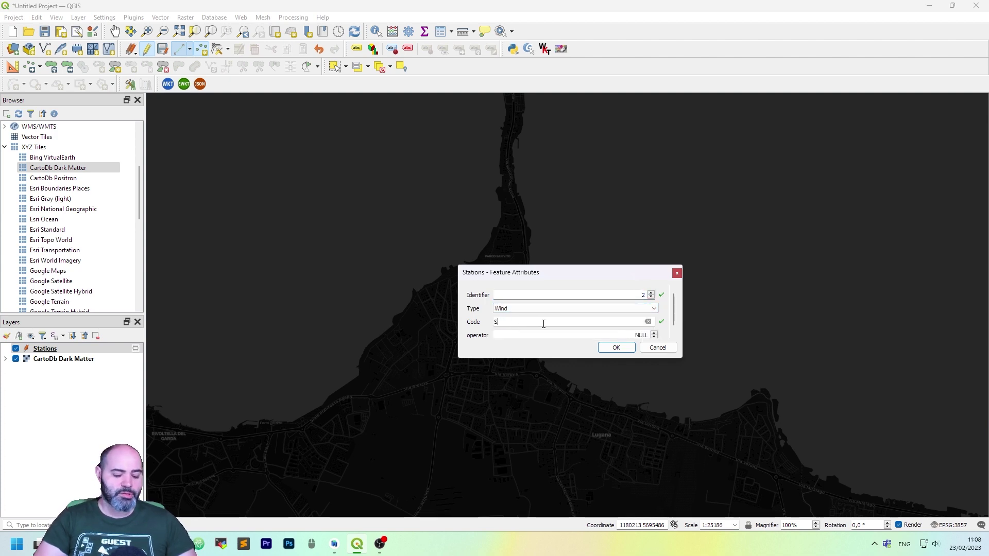
{"action": "type", "text": "TATION-2"}
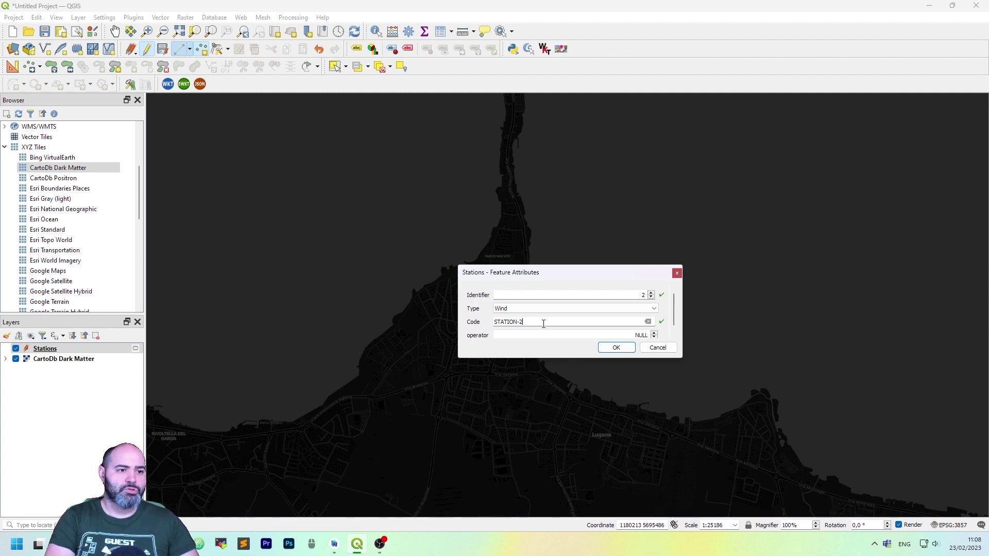
{"action": "left_click", "coordinate": [622, 348]}
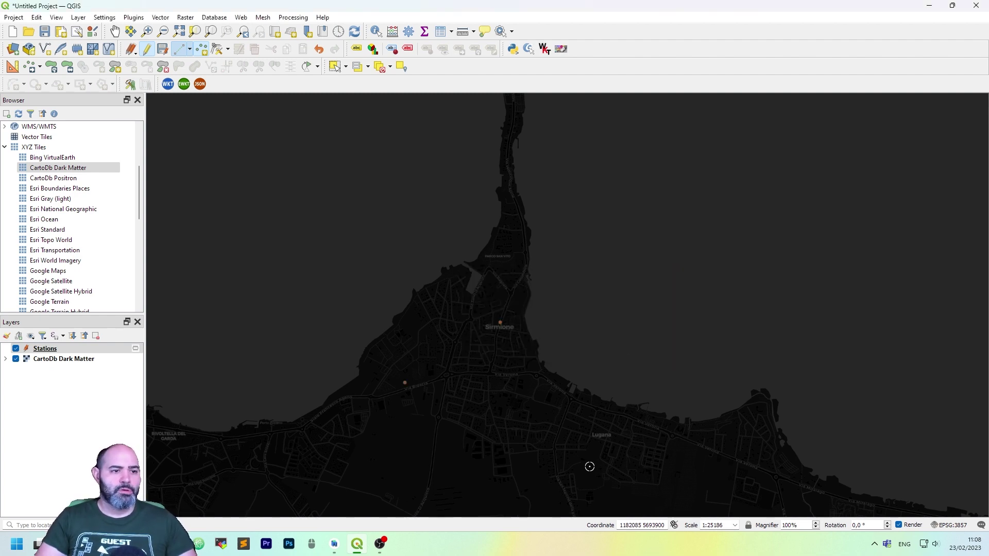
Step: Add a third station point with identifier 3, type Humidity and code STATION-3
{"action": "left_click", "coordinate": [587, 475]}
{"action": "left_click", "coordinate": [605, 324]}
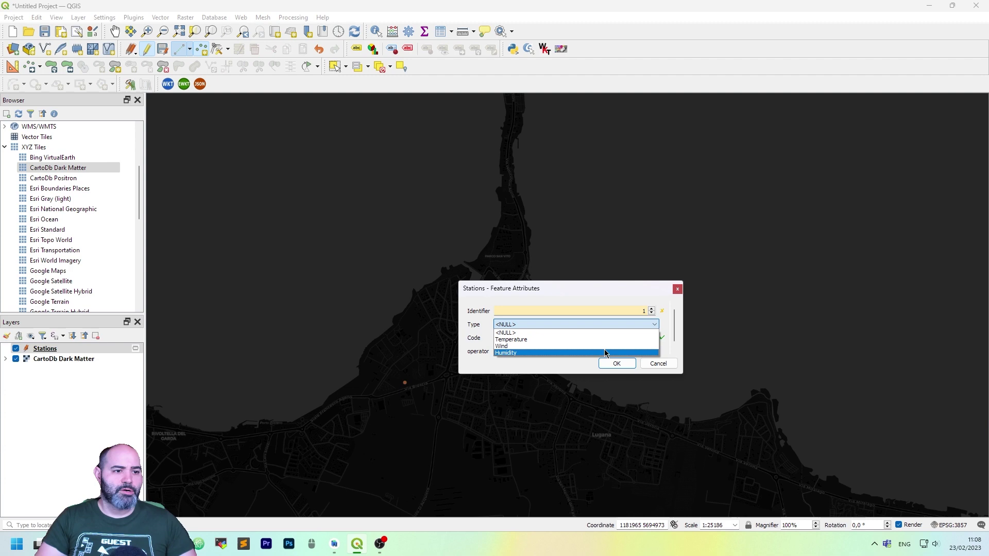
{"action": "left_click", "coordinate": [603, 349]}
{"action": "left_click", "coordinate": [651, 310]}
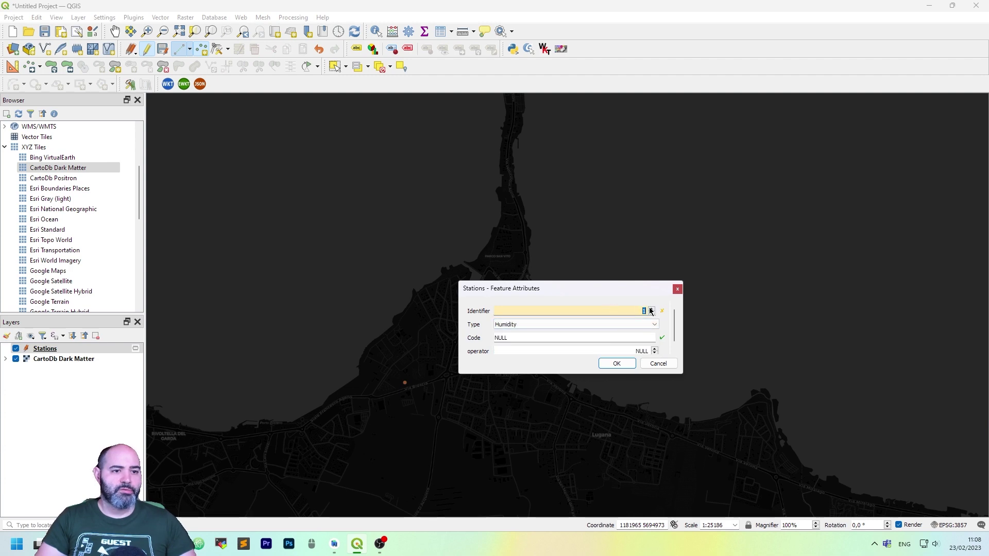
{"action": "left_click", "coordinate": [651, 309]}
{"action": "left_click", "coordinate": [615, 337]}
{"action": "type", "text": "ST"}
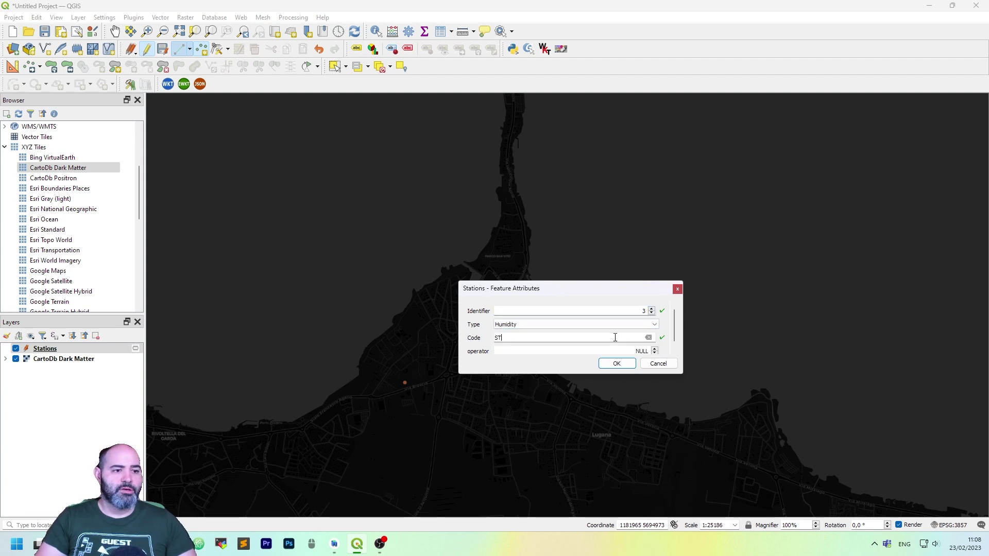
{"action": "type", "text": "ATION-3"}
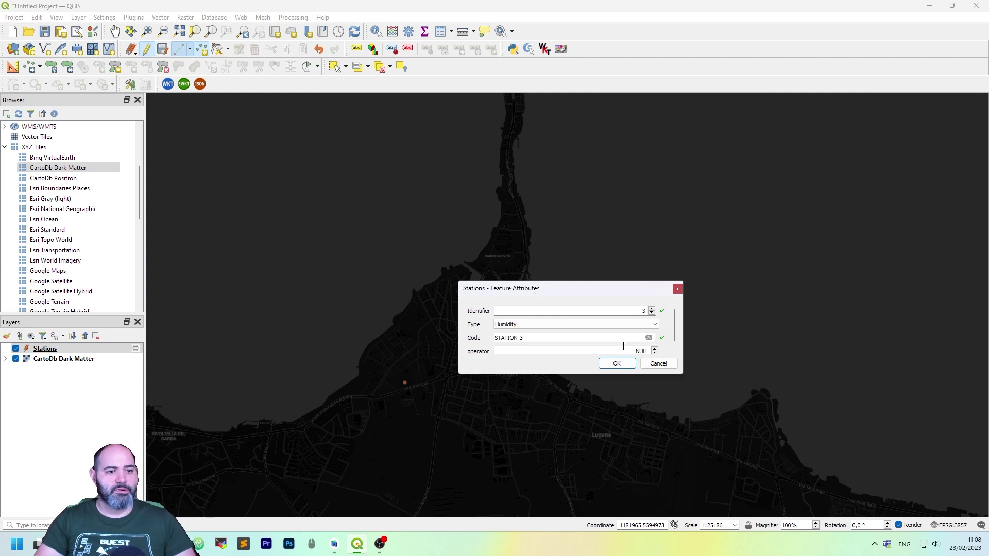
{"action": "left_click", "coordinate": [621, 364]}
{"action": "scroll", "coordinate": [535, 362], "scroll_direction": "down", "scroll_amount": 1}
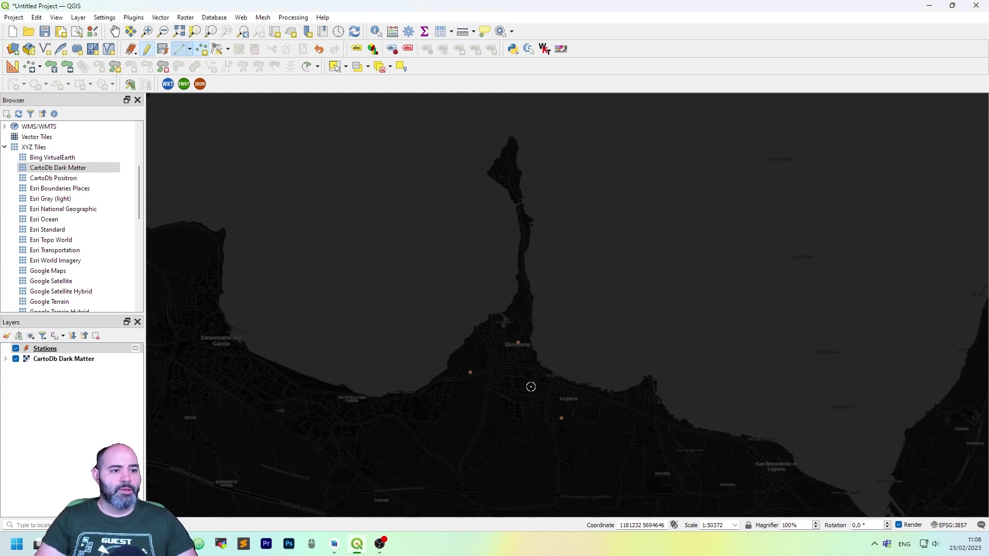
Step: Switch the Stations layer's symbology renderer to Categorized
{"action": "scroll", "coordinate": [529, 406], "scroll_direction": "up", "scroll_amount": 1}
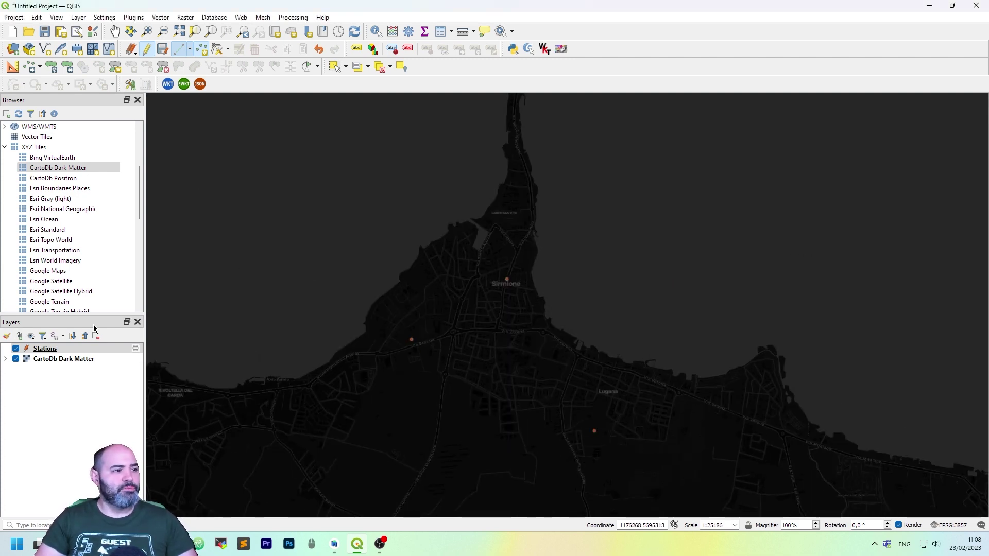
{"action": "left_click", "coordinate": [105, 354]}
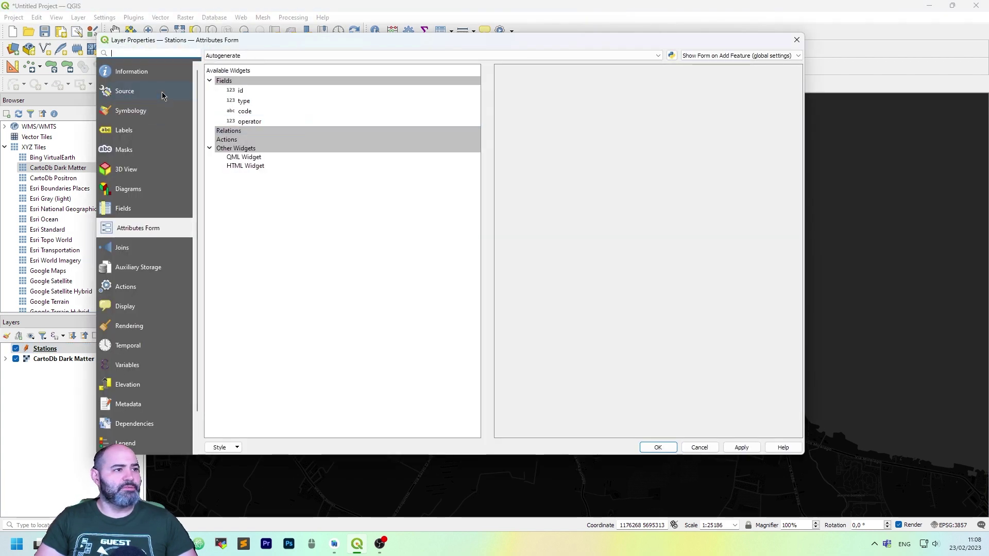
{"action": "left_click", "coordinate": [156, 130]}
{"action": "left_click", "coordinate": [156, 150]}
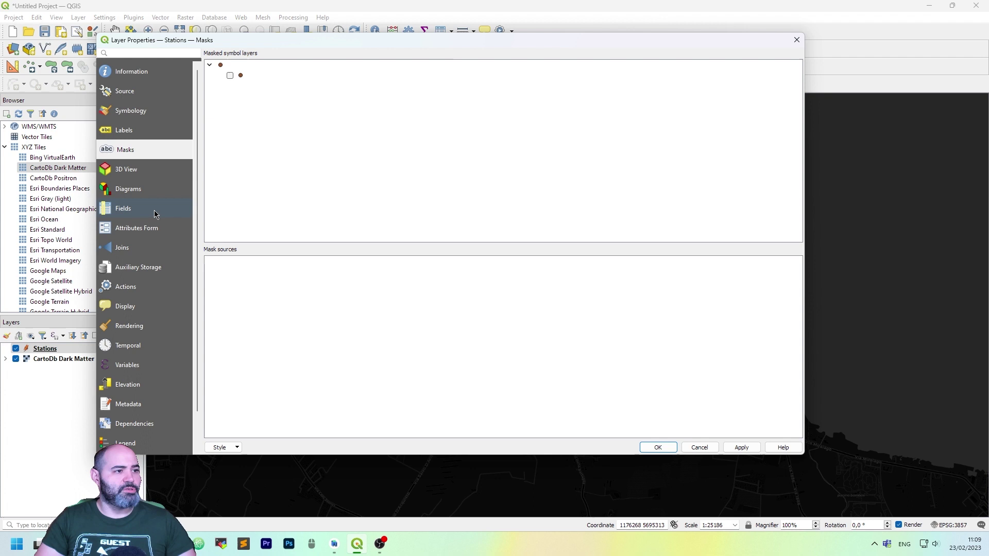
{"action": "left_click", "coordinate": [163, 111]}
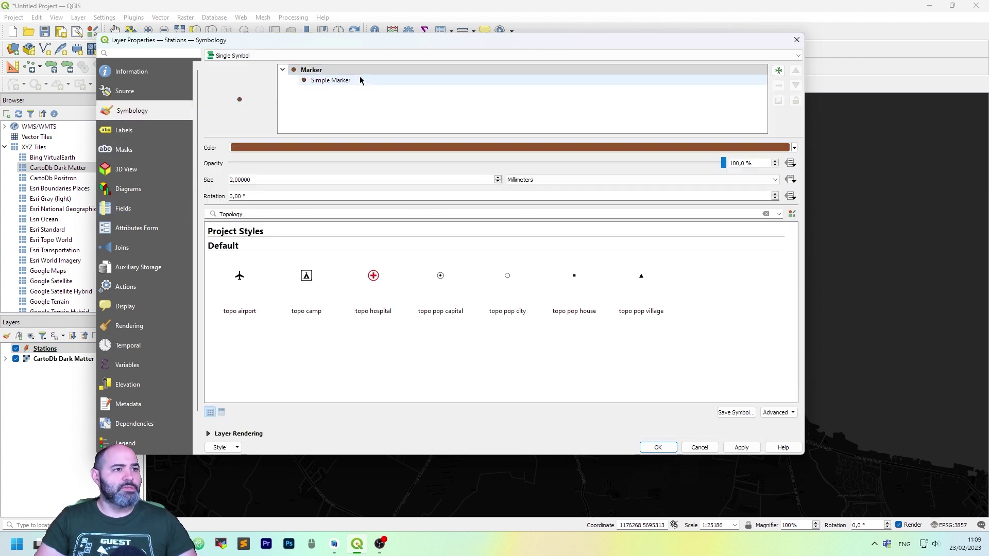
{"action": "left_click", "coordinate": [359, 56]}
{"action": "left_click", "coordinate": [355, 82]}
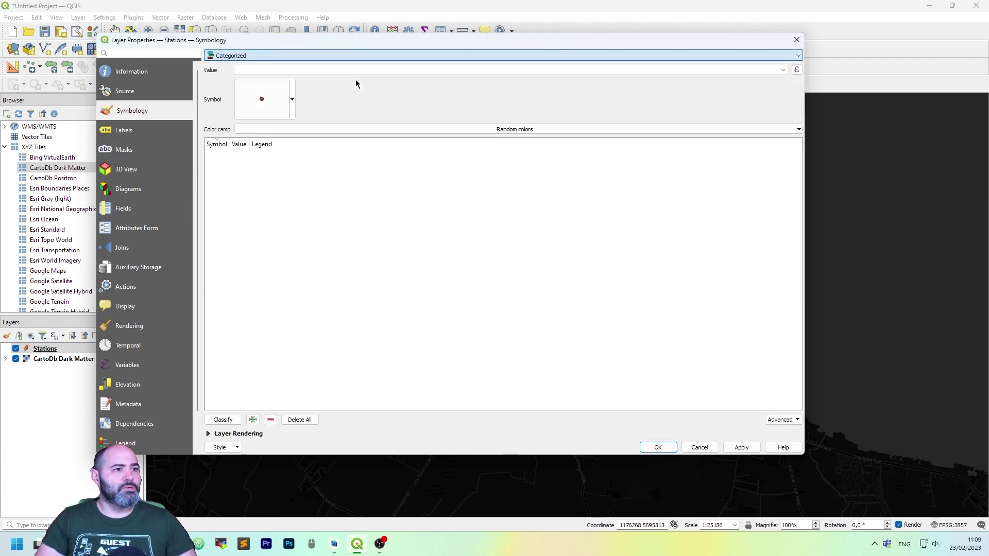
Step: Classify the stations by the type field and delete the duplicate all-other-values class
{"action": "left_click", "coordinate": [293, 100]}
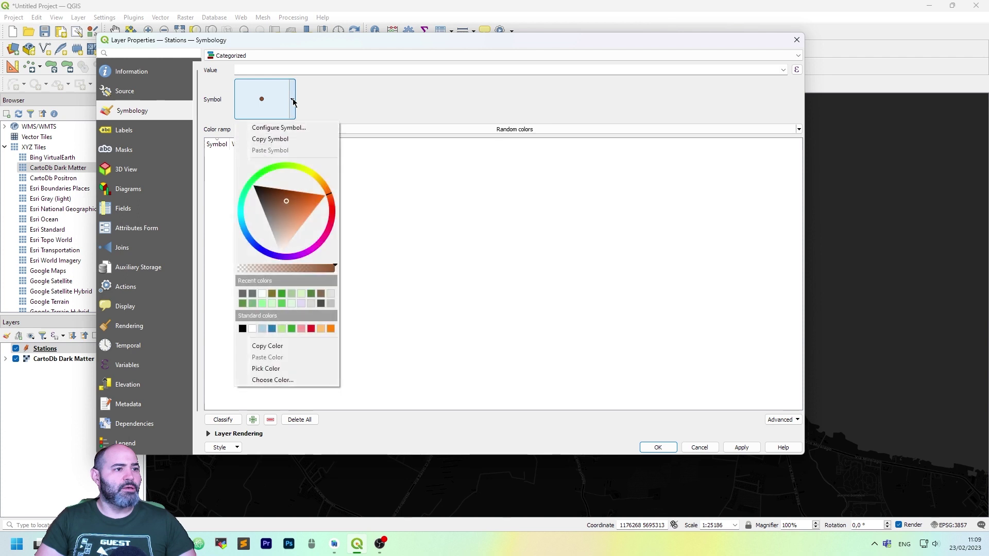
{"action": "left_click", "coordinate": [291, 99]}
{"action": "left_click", "coordinate": [236, 420]}
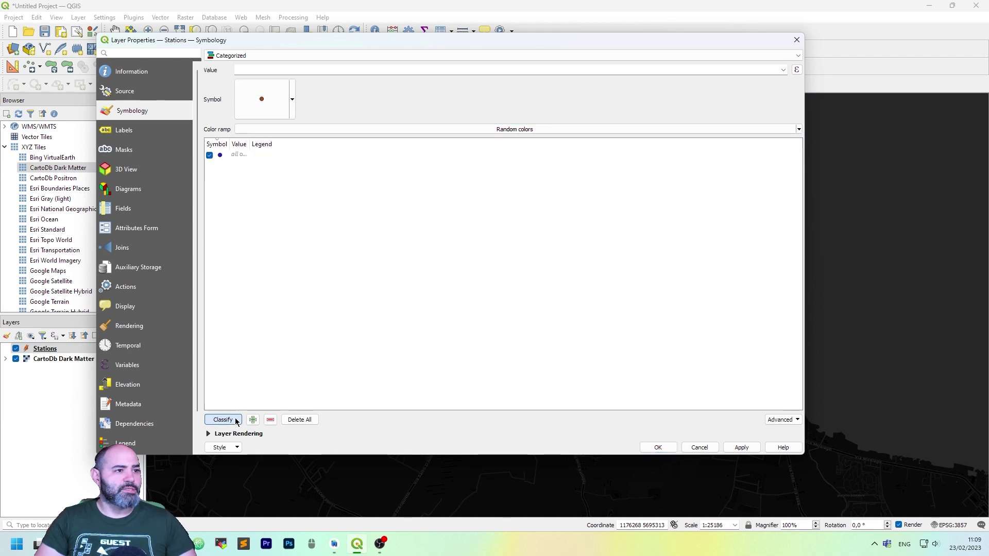
{"action": "left_click_drag", "start_coordinate": [230, 143], "coordinate": [334, 145]}
{"action": "left_click", "coordinate": [309, 154]}
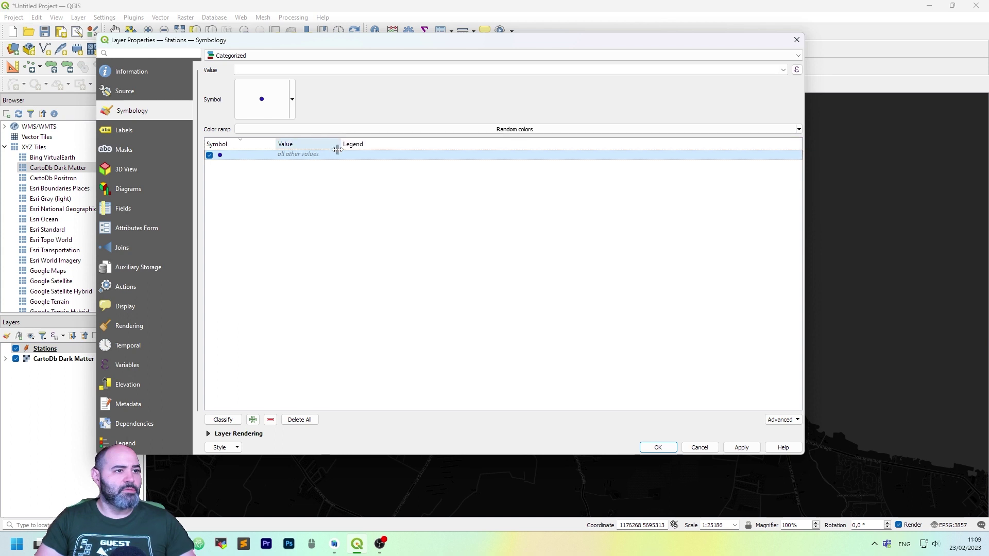
{"action": "double_click", "coordinate": [325, 156]}
{"action": "left_click", "coordinate": [292, 100]}
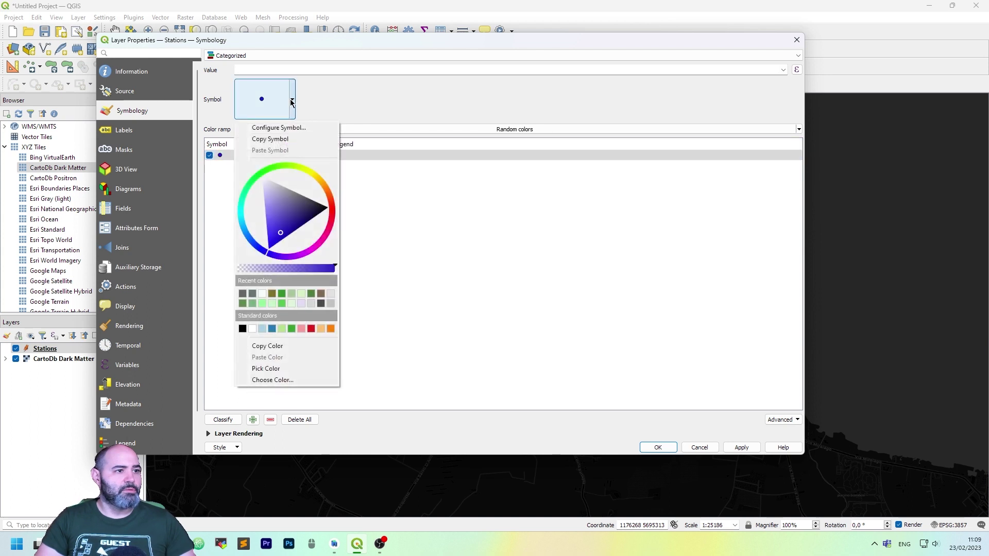
{"action": "left_click", "coordinate": [291, 101]}
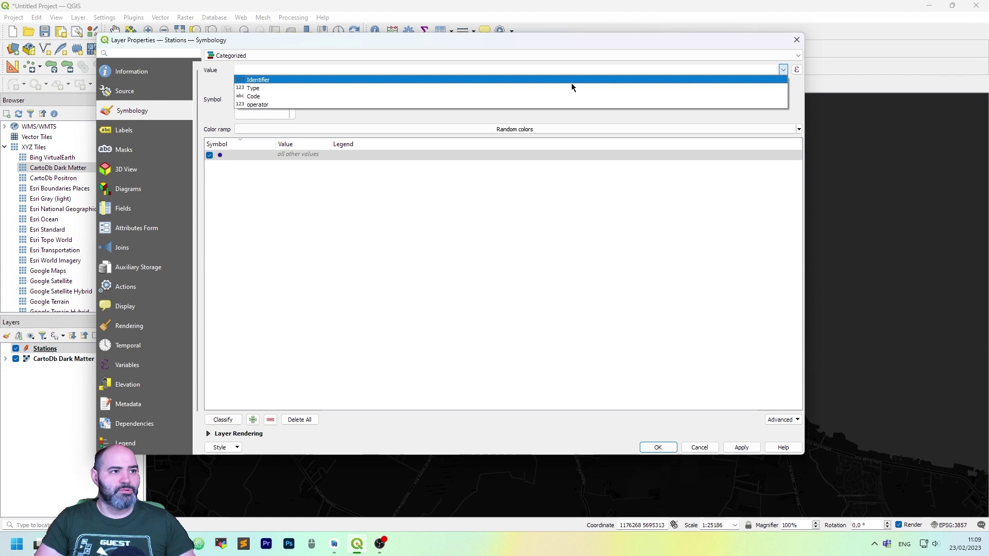
{"action": "left_click", "coordinate": [357, 90]}
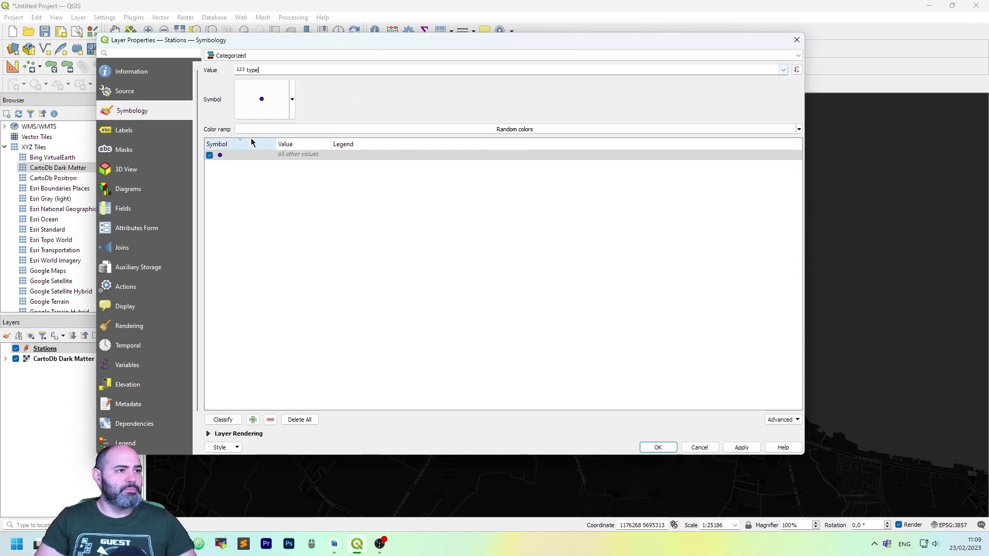
{"action": "left_click", "coordinate": [223, 420]}
{"action": "left_click", "coordinate": [343, 156]}
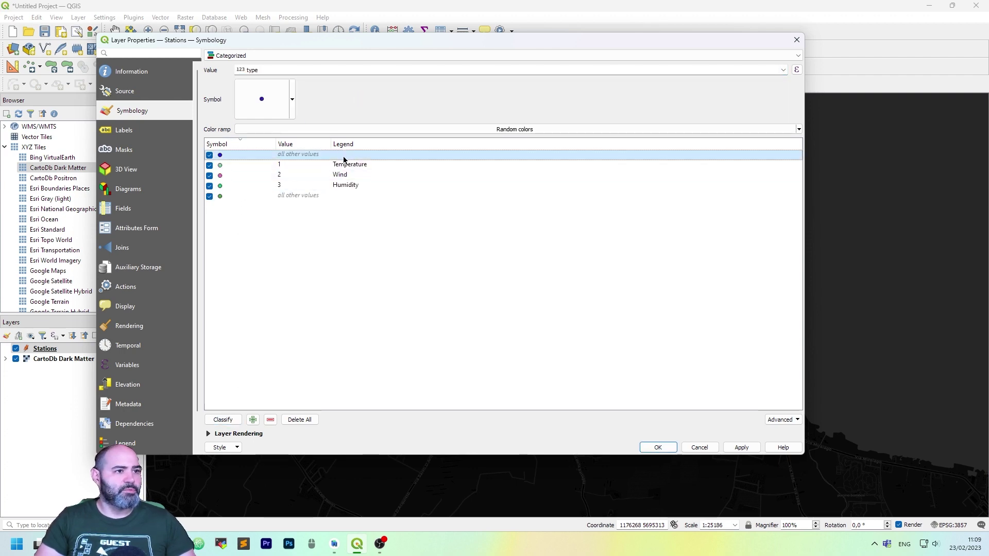
{"action": "left_click", "coordinate": [270, 420]}
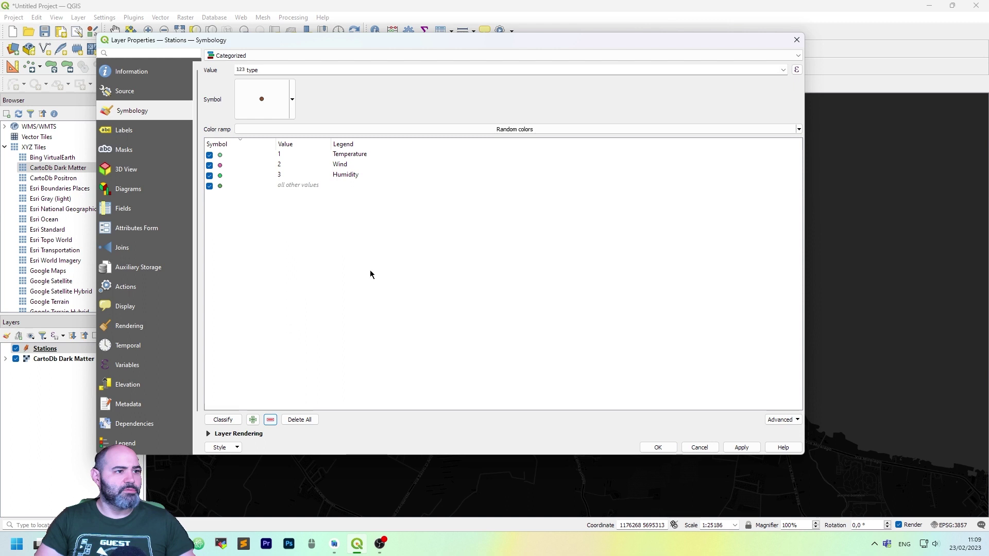
Step: Make the all-other-values category symbol black
{"action": "left_click", "coordinate": [349, 190]}
{"action": "double_click", "coordinate": [228, 187]}
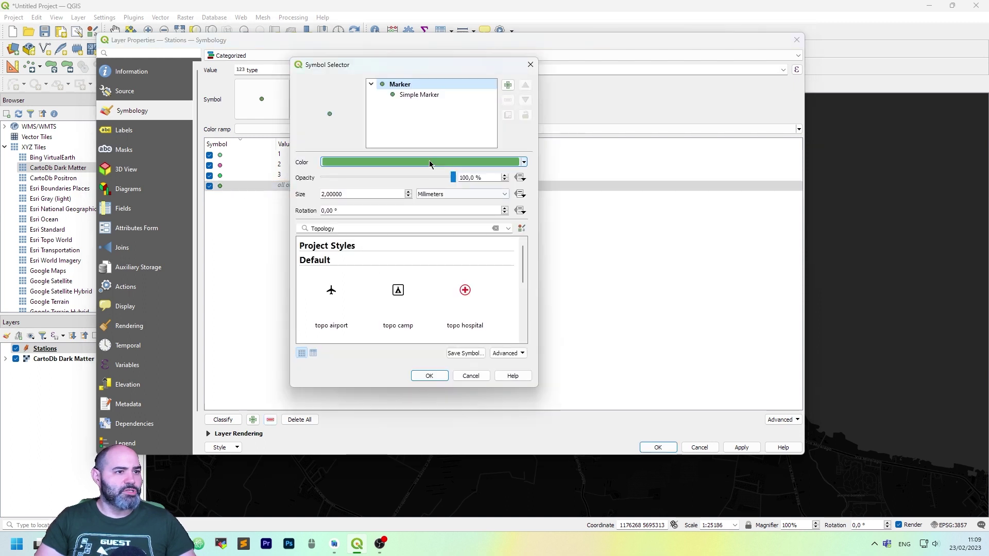
{"action": "left_click", "coordinate": [430, 163]}
{"action": "left_click_drag", "start_coordinate": [398, 240], "coordinate": [397, 304]}
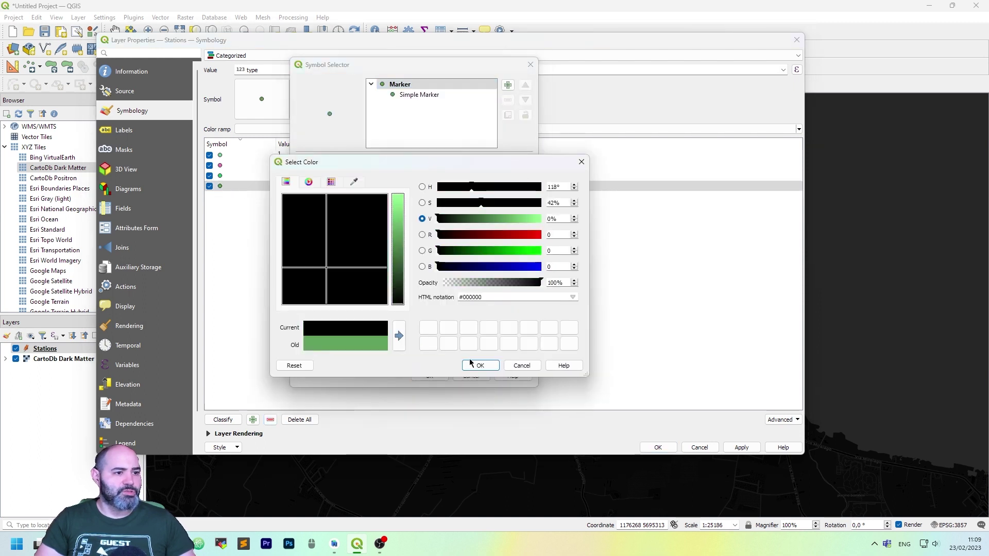
{"action": "left_click", "coordinate": [480, 366]}
{"action": "left_click", "coordinate": [429, 375]}
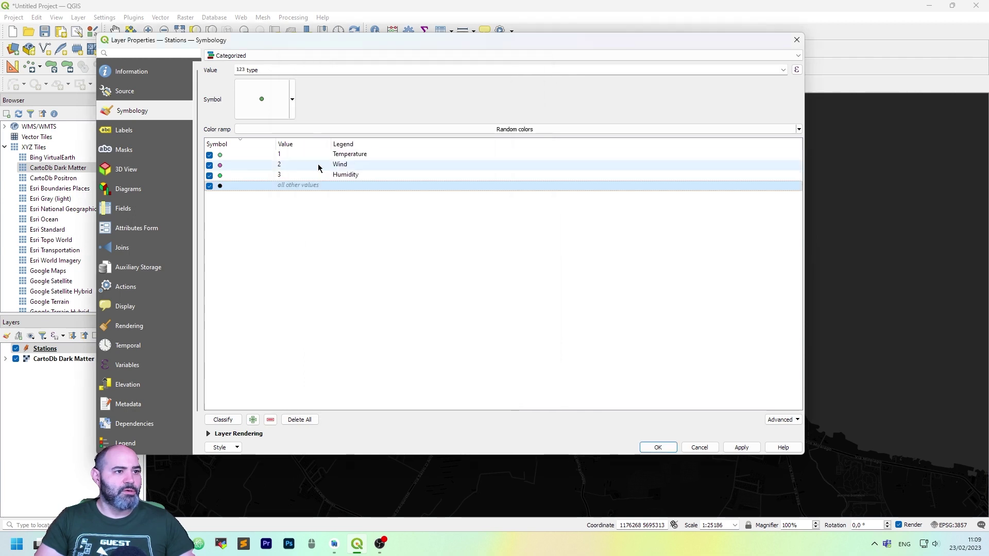
Step: Colour the Temperature category marker yellow and apply the categorised styling
{"action": "left_click", "coordinate": [242, 155]}
{"action": "double_click", "coordinate": [242, 155]}
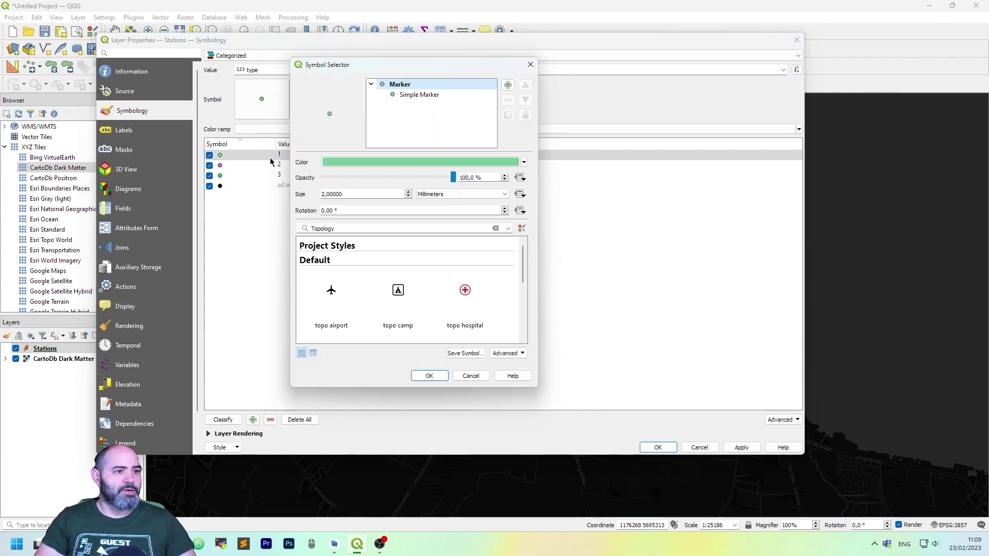
{"action": "left_click", "coordinate": [417, 95]}
{"action": "left_click", "coordinate": [396, 202]}
{"action": "left_click", "coordinate": [363, 284]}
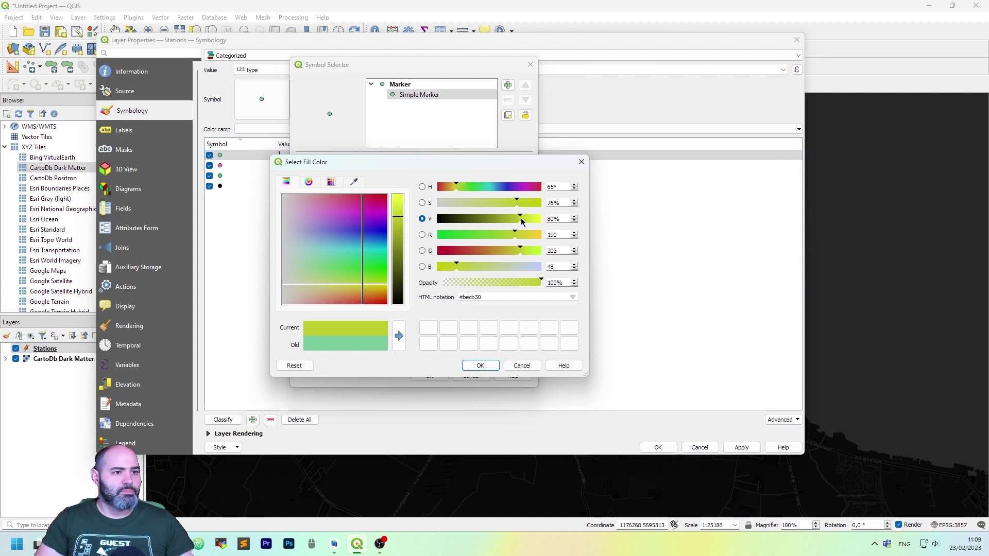
{"action": "left_click_drag", "start_coordinate": [521, 222], "coordinate": [541, 221]}
{"action": "left_click_drag", "start_coordinate": [462, 266], "coordinate": [448, 266]}
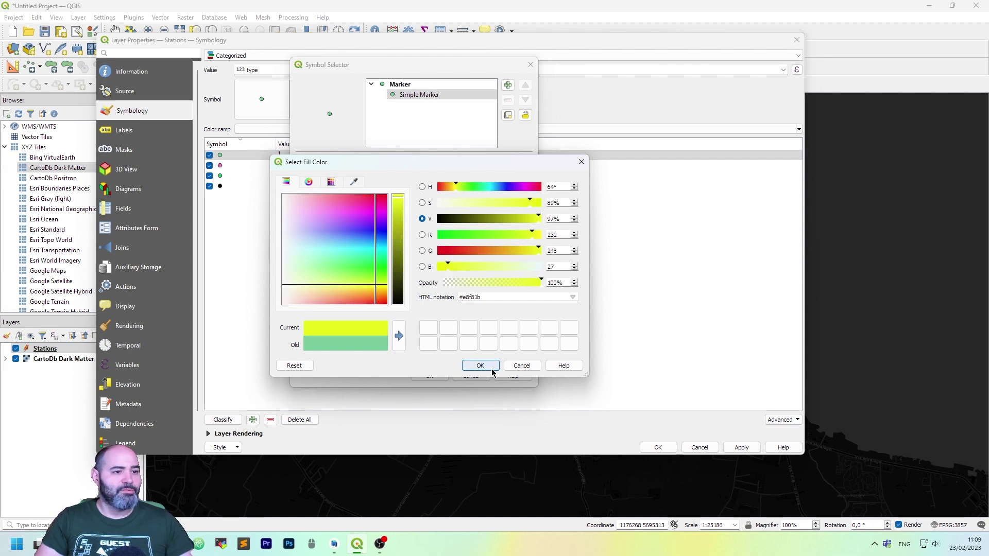
{"action": "left_click", "coordinate": [480, 366]}
{"action": "left_click", "coordinate": [430, 376]}
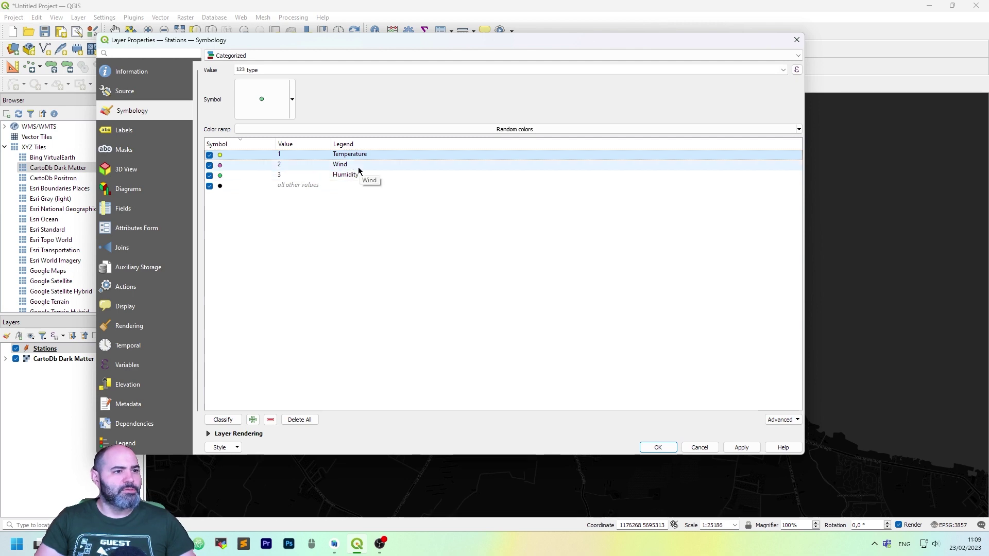
{"action": "left_click", "coordinate": [741, 447]}
{"action": "left_click", "coordinate": [658, 447]}
{"action": "scroll", "coordinate": [503, 419], "scroll_direction": "up", "scroll_amount": 1}
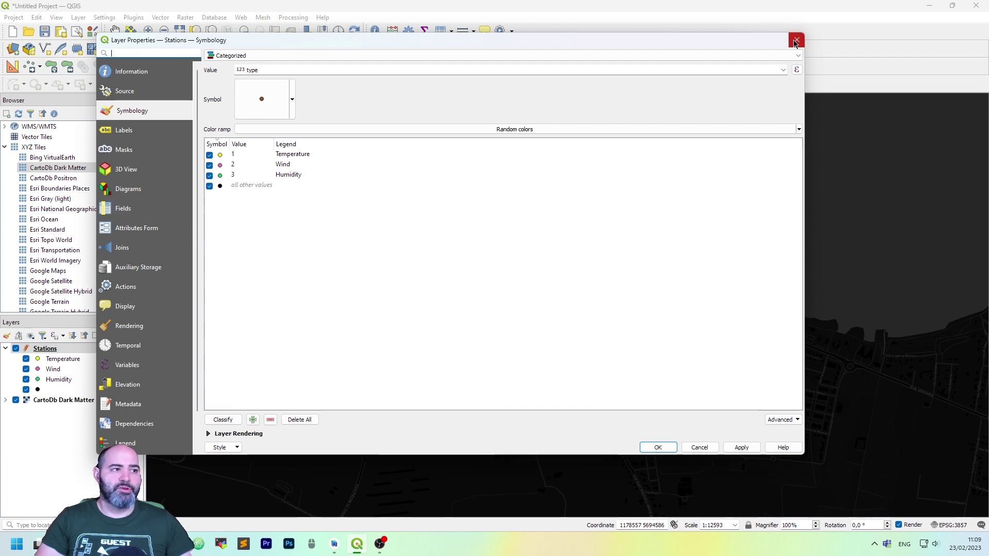
Step: Label the Stations points with Single Labels from the code field and enable the label mask
{"action": "left_click", "coordinate": [129, 135]}
{"action": "left_click", "coordinate": [334, 55]}
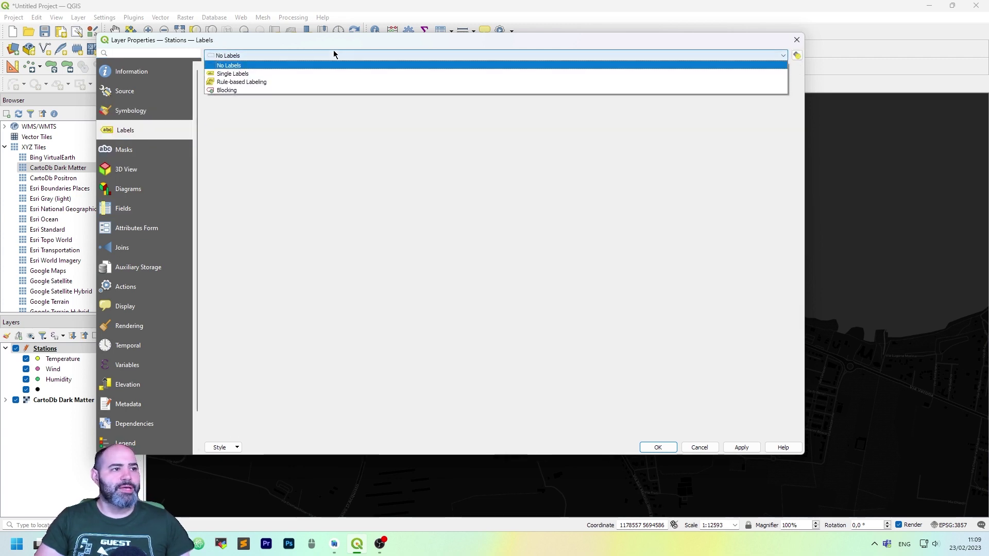
{"action": "left_click", "coordinate": [324, 73]}
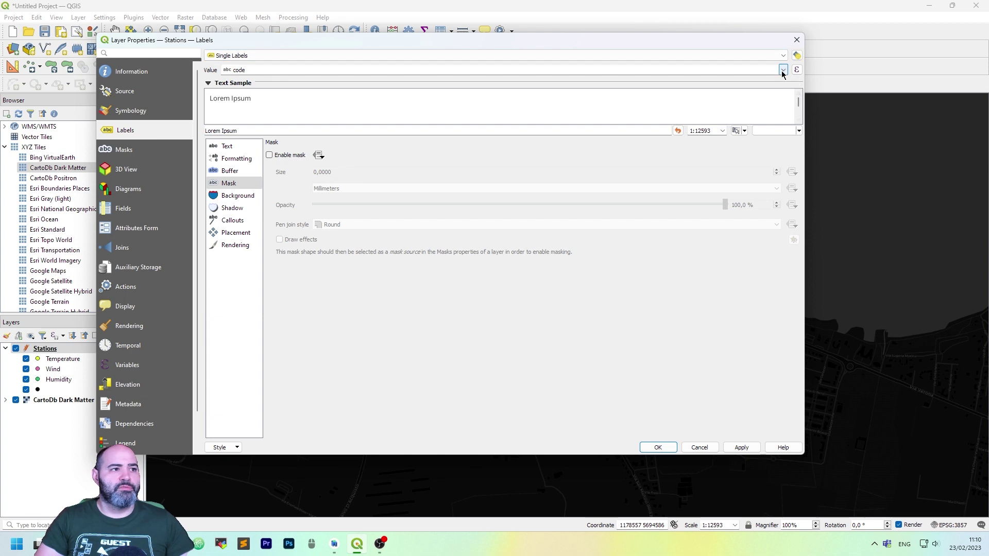
{"action": "left_click", "coordinate": [783, 70]}
{"action": "left_click", "coordinate": [370, 97]}
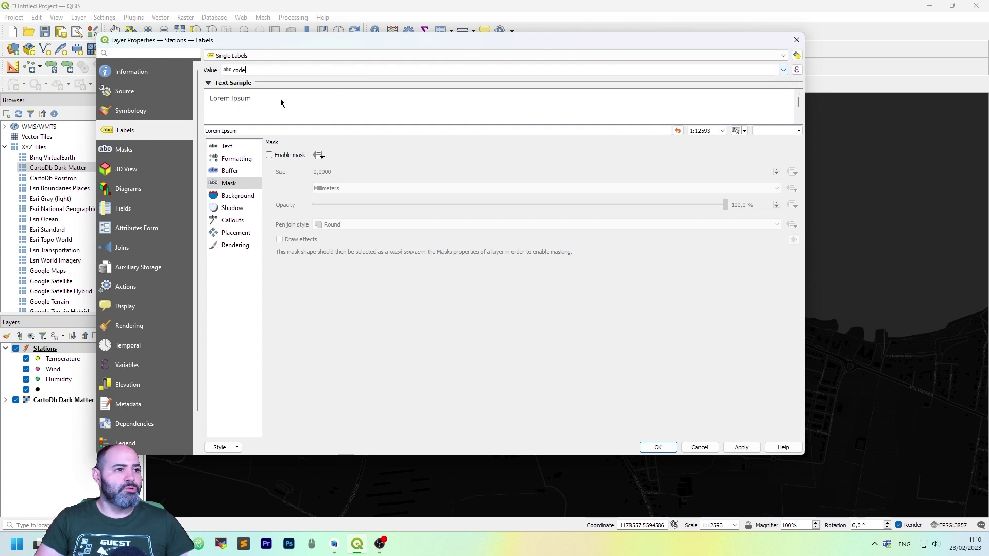
{"action": "left_click", "coordinate": [282, 160]}
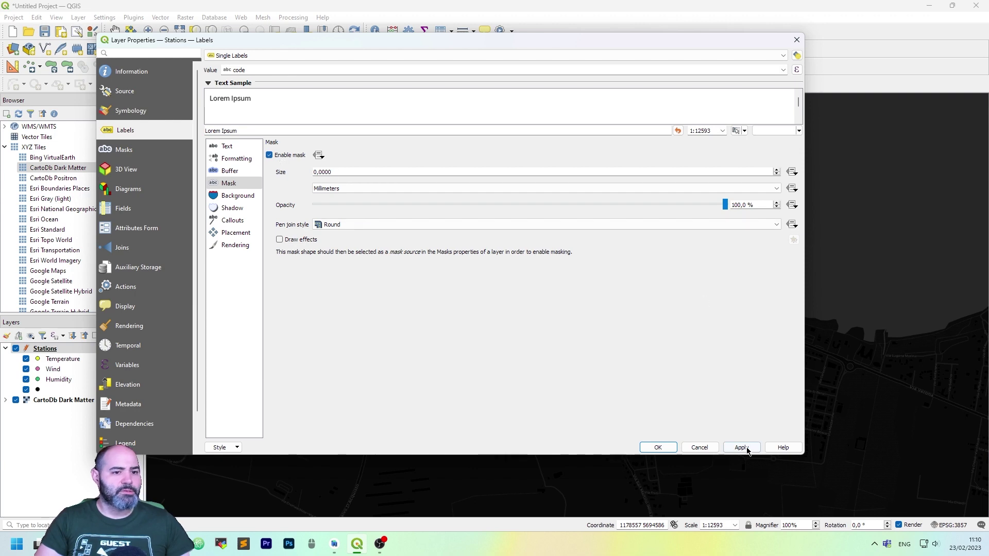
{"action": "left_click", "coordinate": [658, 447]}
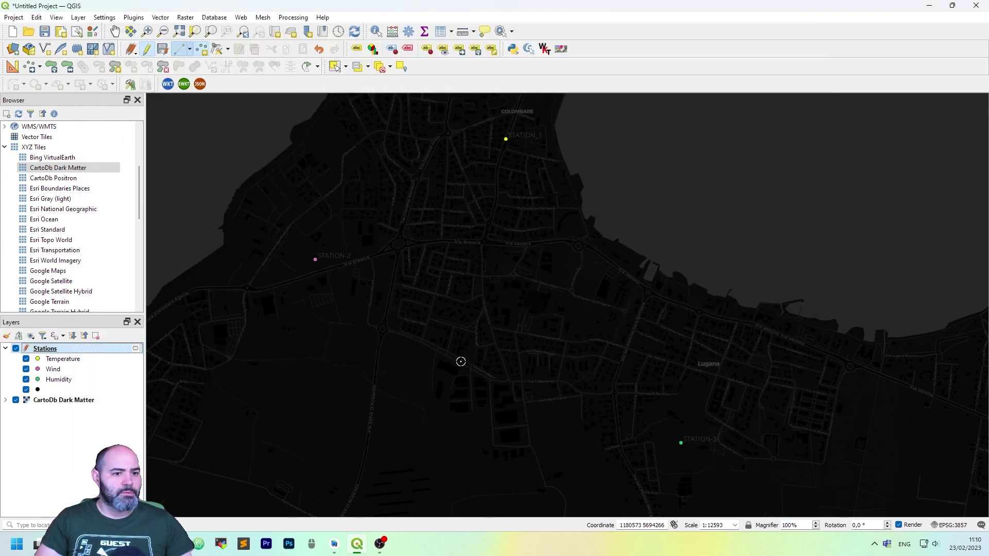
{"action": "scroll", "coordinate": [735, 455], "scroll_direction": "up", "scroll_amount": 1}
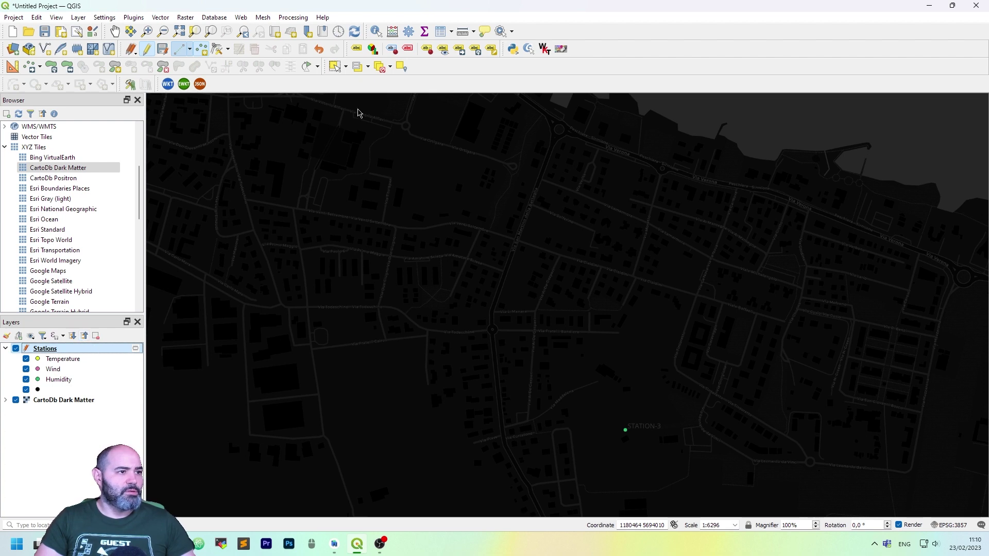
{"action": "double_click", "coordinate": [139, 348]}
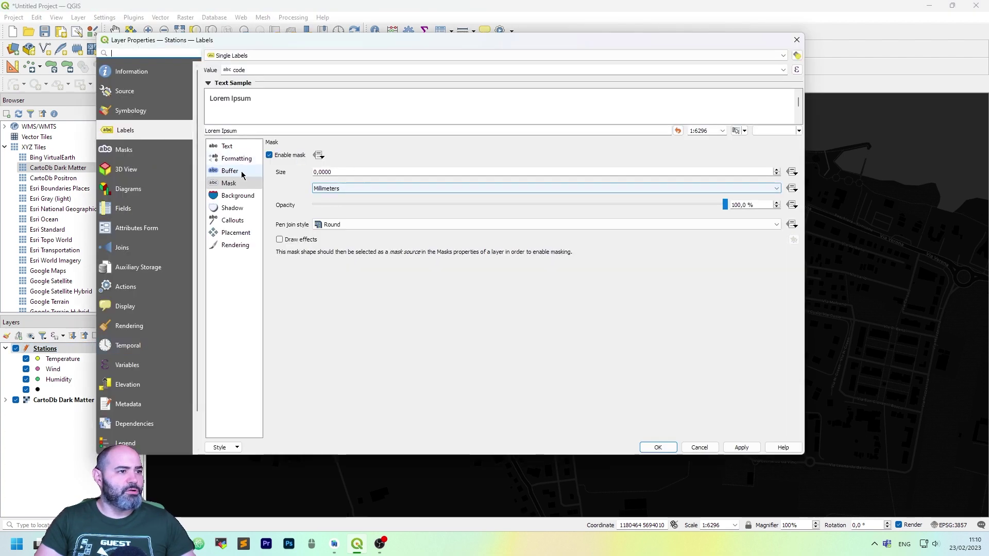
Step: Set the label mask size to 0.5 mm and apply it
{"action": "left_click", "coordinate": [777, 170]}
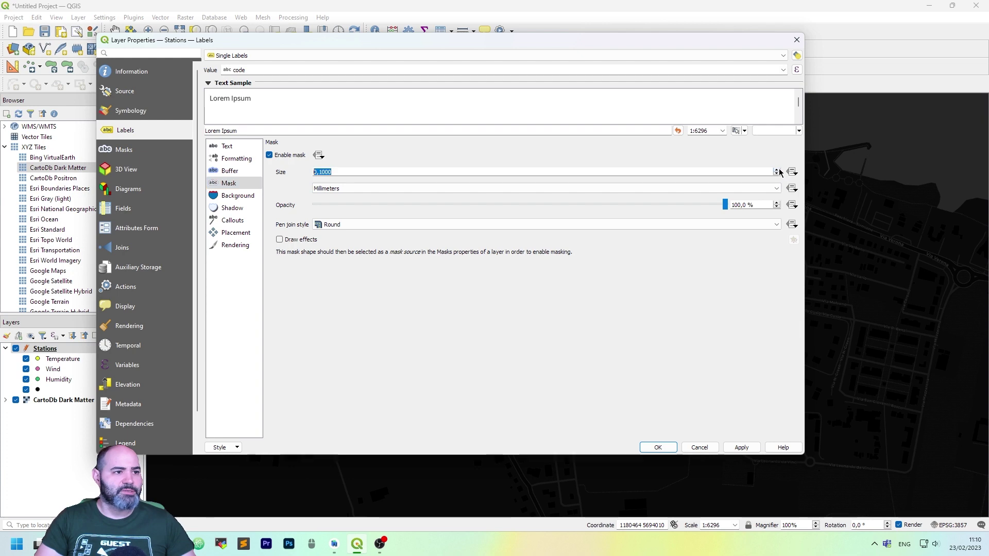
{"action": "left_click", "coordinate": [742, 447]}
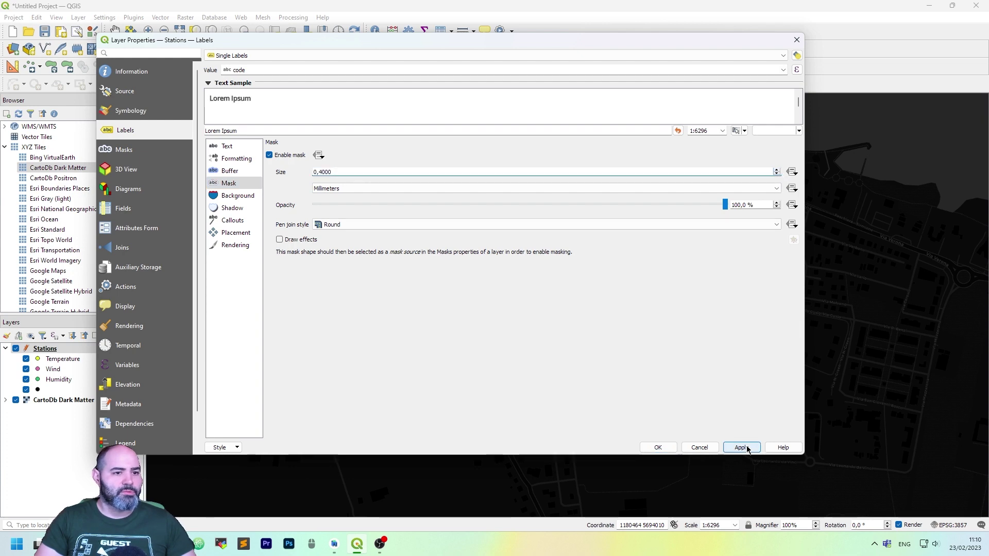
{"action": "left_click_drag", "start_coordinate": [552, 44], "coordinate": [494, 66]}
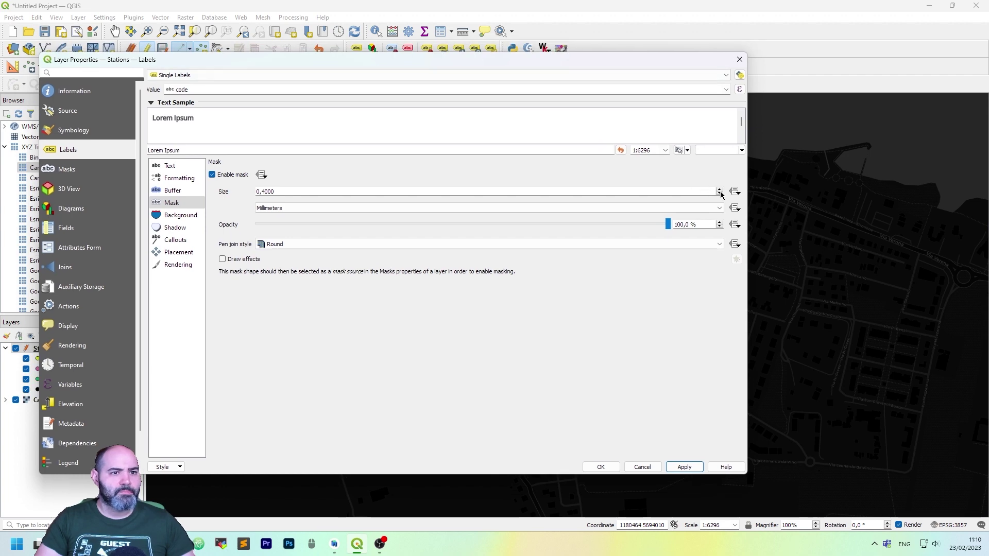
{"action": "double_click", "coordinate": [719, 193]}
{"action": "left_click", "coordinate": [687, 466]}
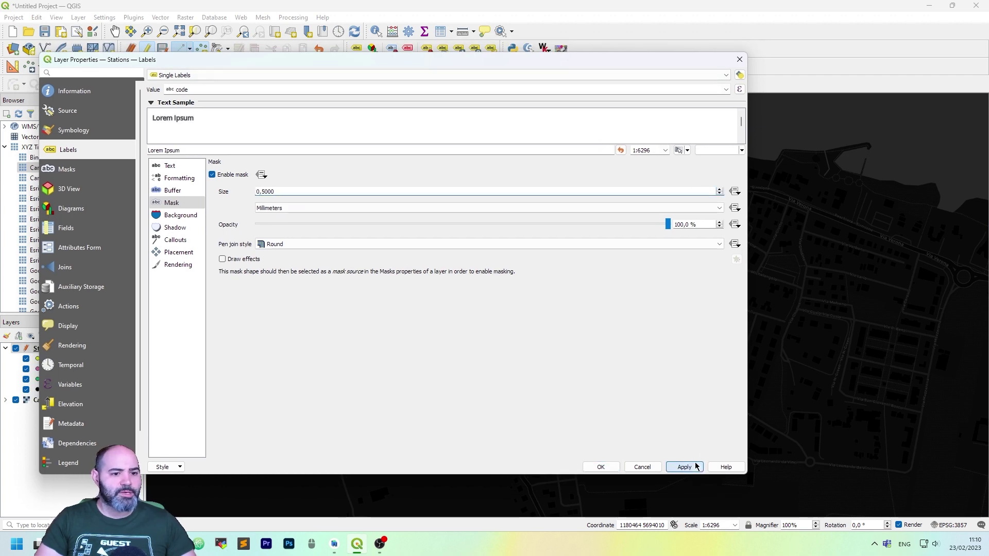
{"action": "left_click_drag", "start_coordinate": [625, 64], "coordinate": [750, 32]}
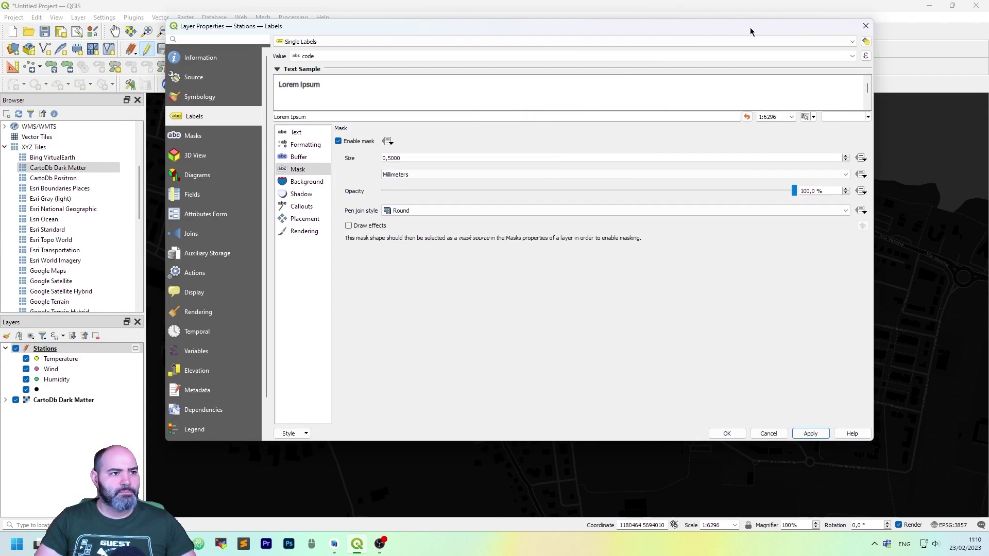
Step: Make the label text colour light grey (#c1c1c1) and close the properties
{"action": "left_click", "coordinate": [319, 137]}
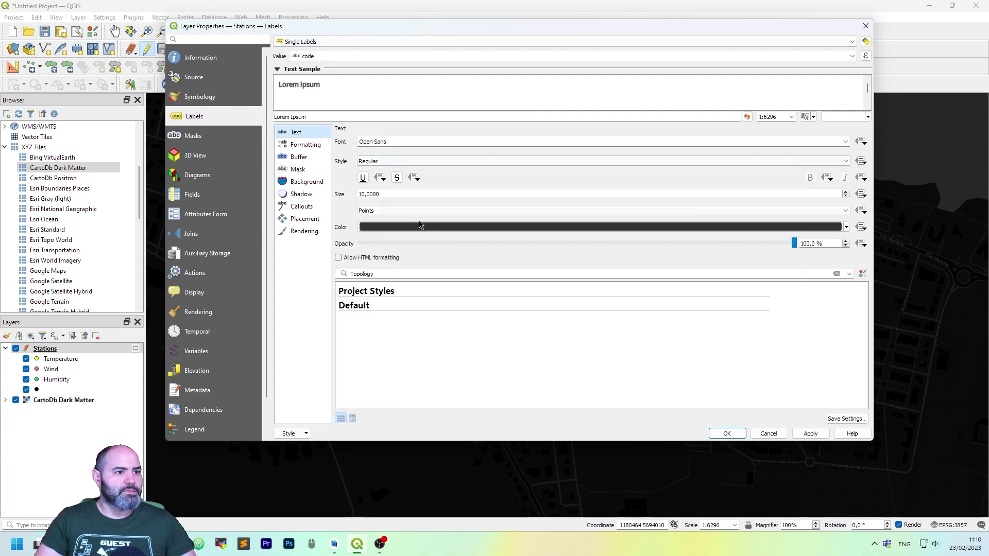
{"action": "left_click", "coordinate": [420, 226]}
{"action": "left_click_drag", "start_coordinate": [397, 294], "coordinate": [396, 225]}
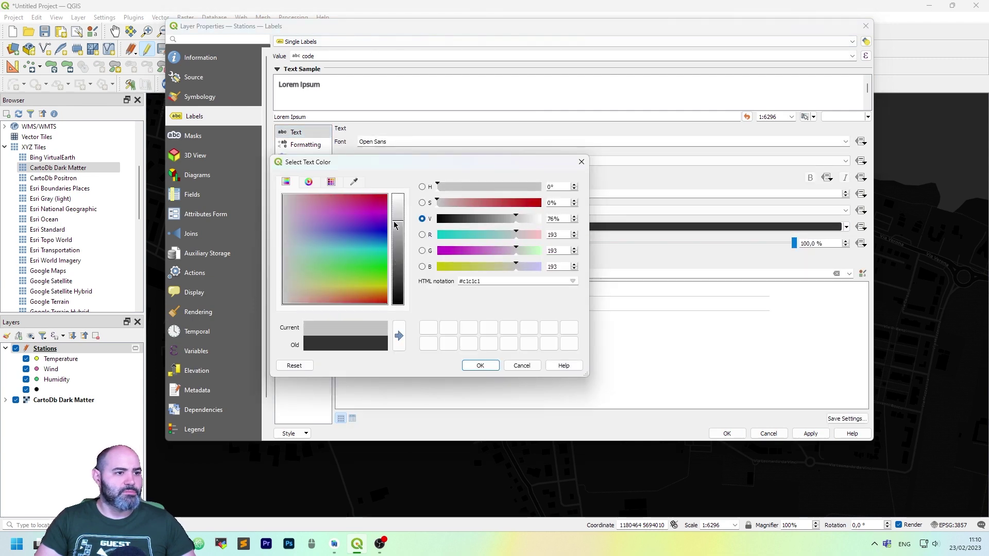
{"action": "left_click", "coordinate": [479, 366]}
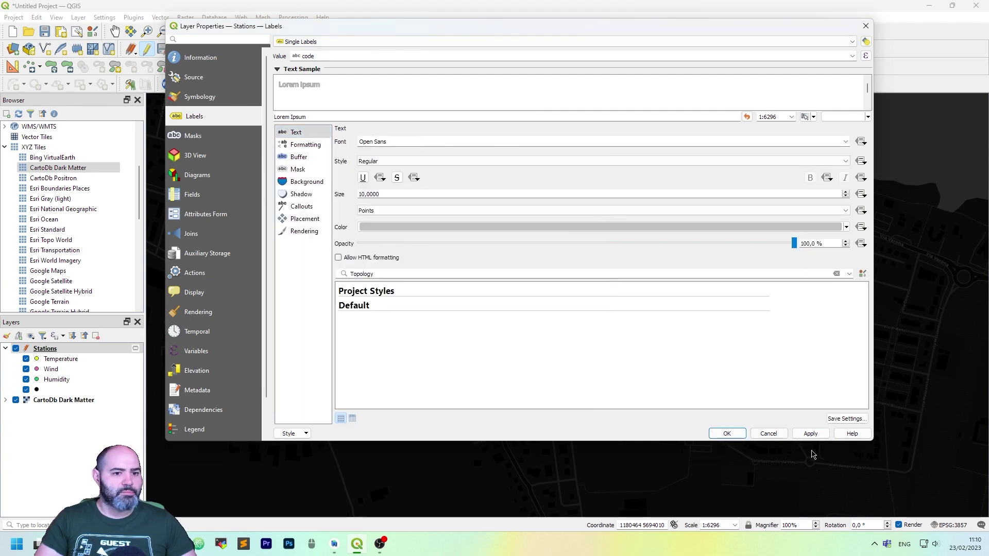
{"action": "left_click", "coordinate": [729, 433]}
{"action": "scroll", "coordinate": [497, 234], "scroll_direction": "down", "scroll_amount": 2}
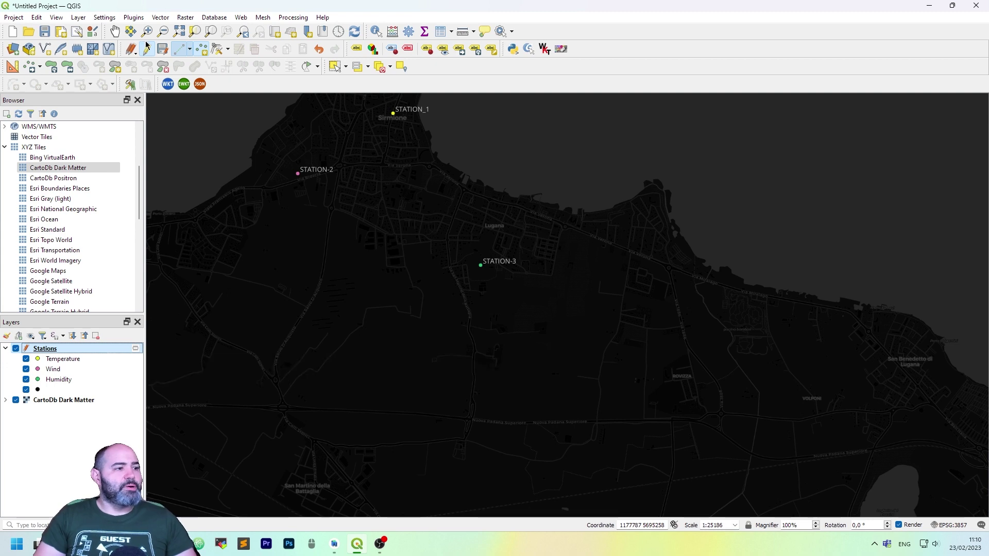
Step: Trial a Value Relation widget for the operator field in Attributes Form, then cancel
{"action": "double_click", "coordinate": [118, 349]}
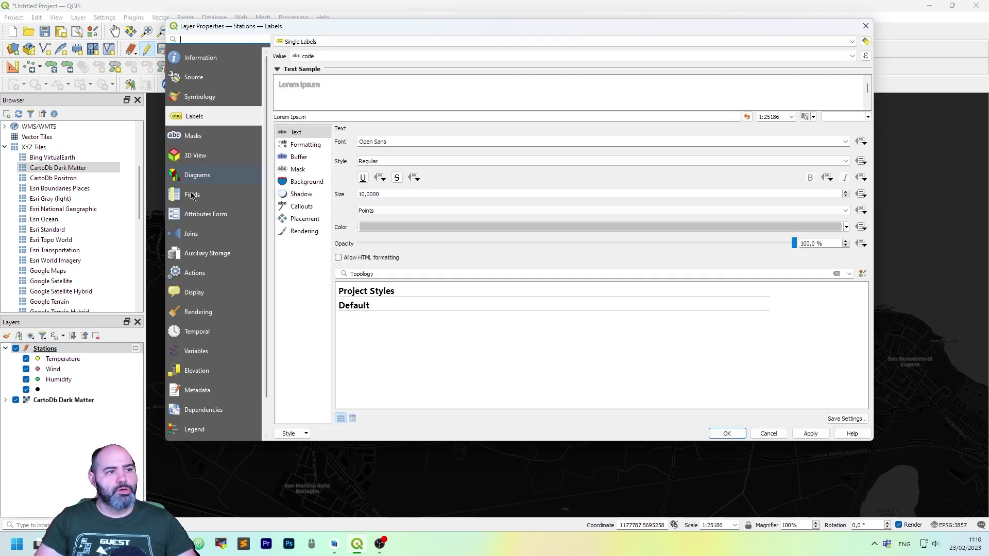
{"action": "left_click", "coordinate": [213, 200]}
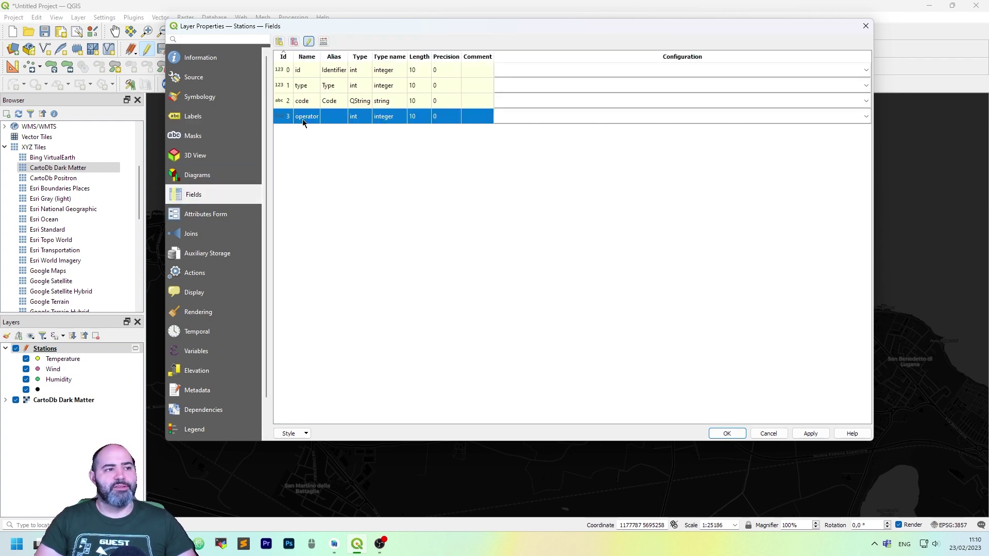
{"action": "left_click", "coordinate": [242, 221]}
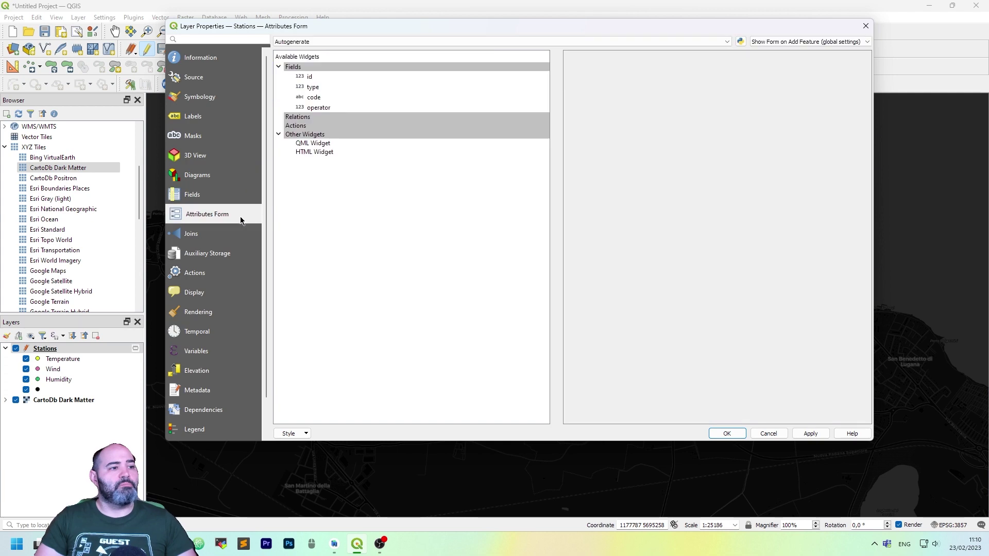
{"action": "left_click", "coordinate": [335, 107]}
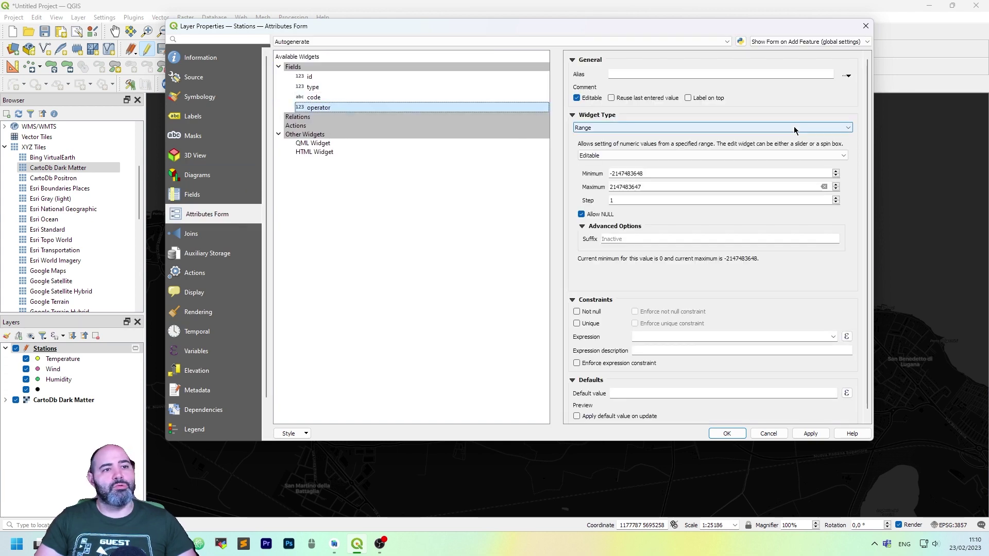
{"action": "left_click", "coordinate": [685, 127]}
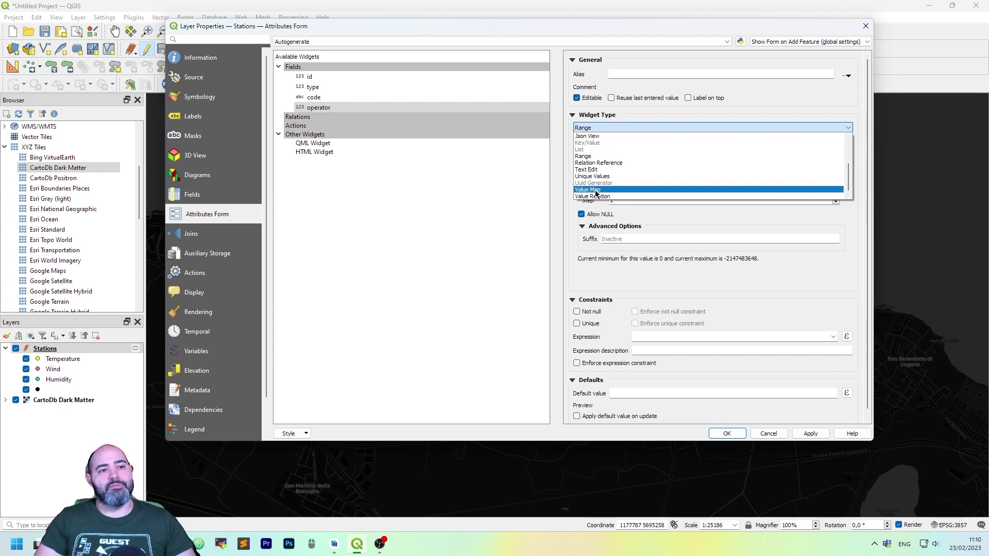
{"action": "left_click", "coordinate": [620, 197]}
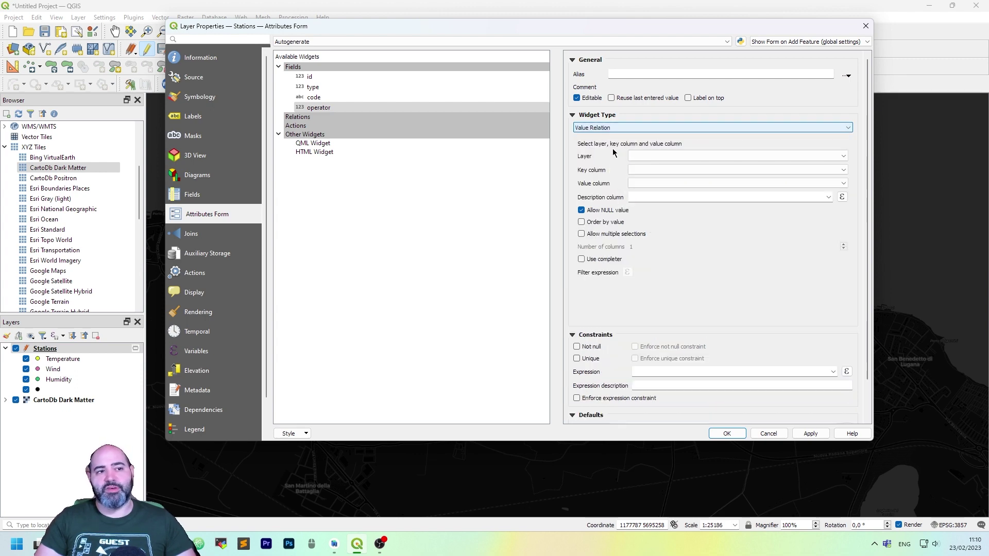
{"action": "left_click", "coordinate": [769, 434]}
Step: Start a new temporary scratch layer named Ops with No Geometry
{"action": "left_click", "coordinate": [78, 17]}
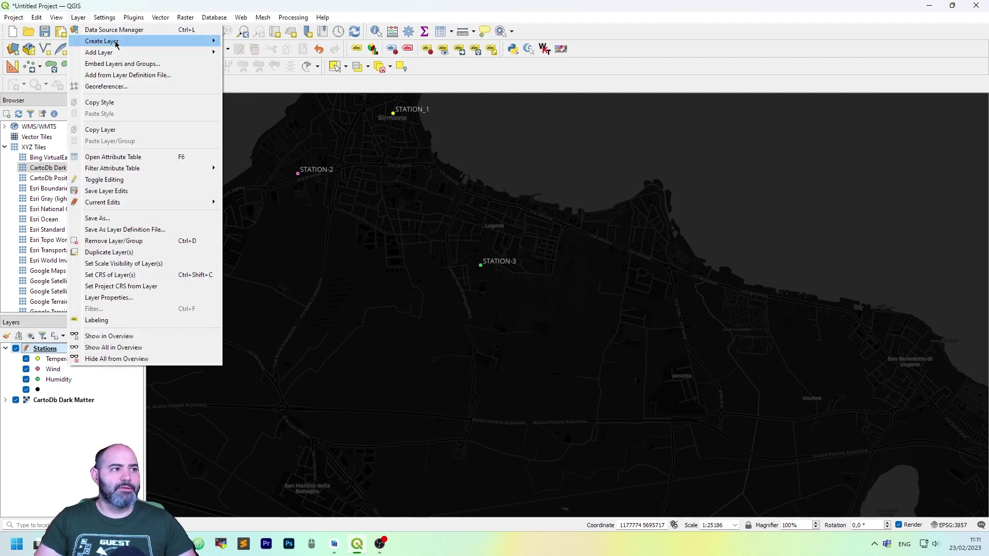
{"action": "mouse_move", "coordinate": [121, 43]}
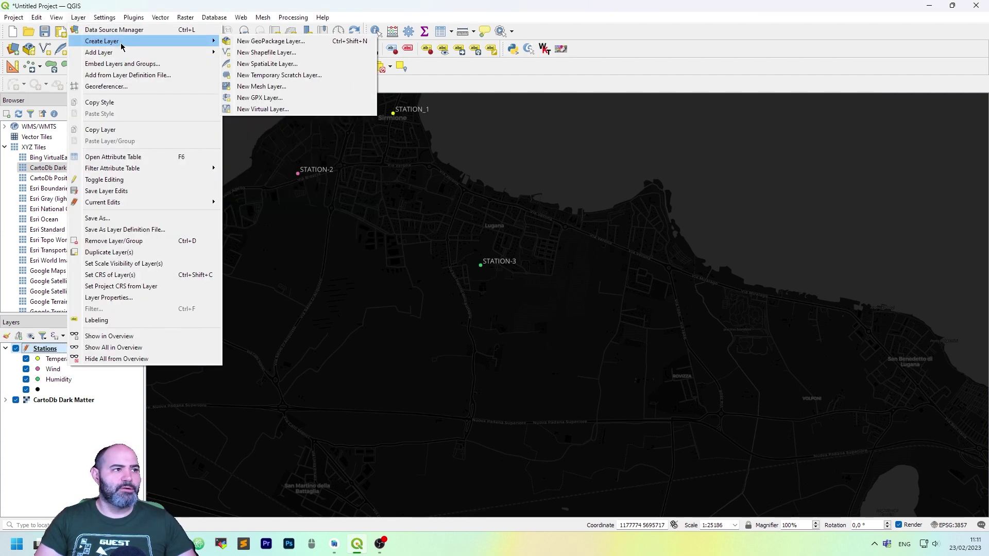
{"action": "left_click", "coordinate": [318, 77]}
{"action": "type", "text": "O"}
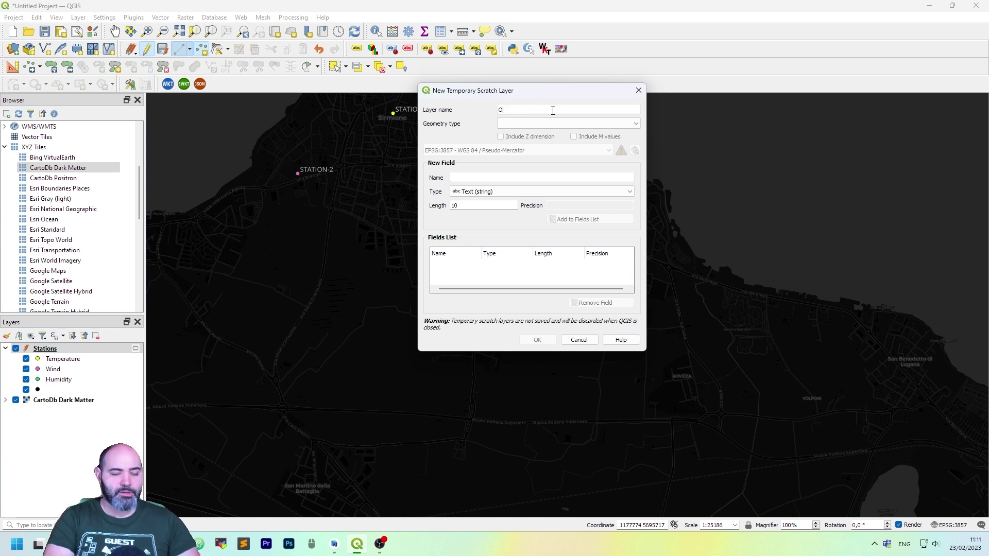
{"action": "type", "text": "ps"}
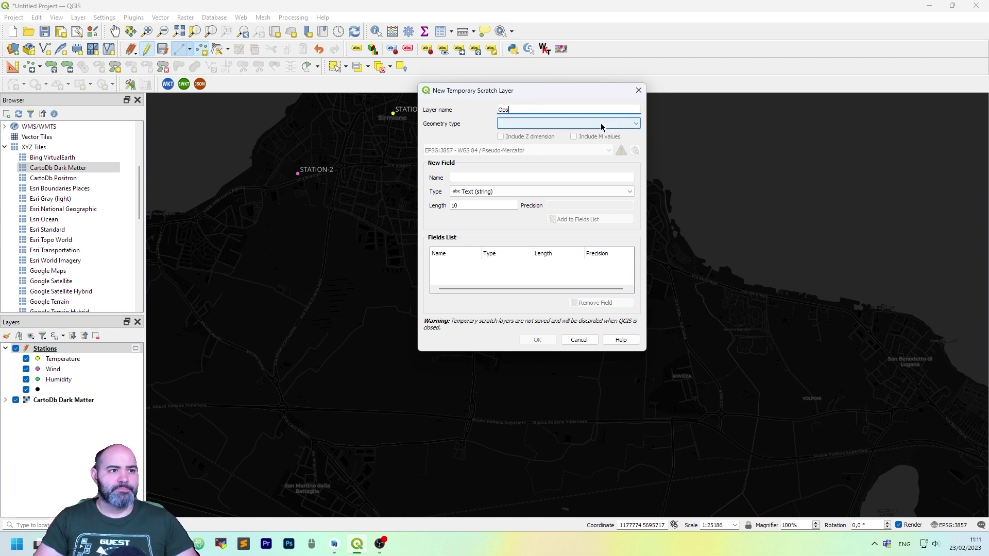
{"action": "left_click", "coordinate": [601, 124]}
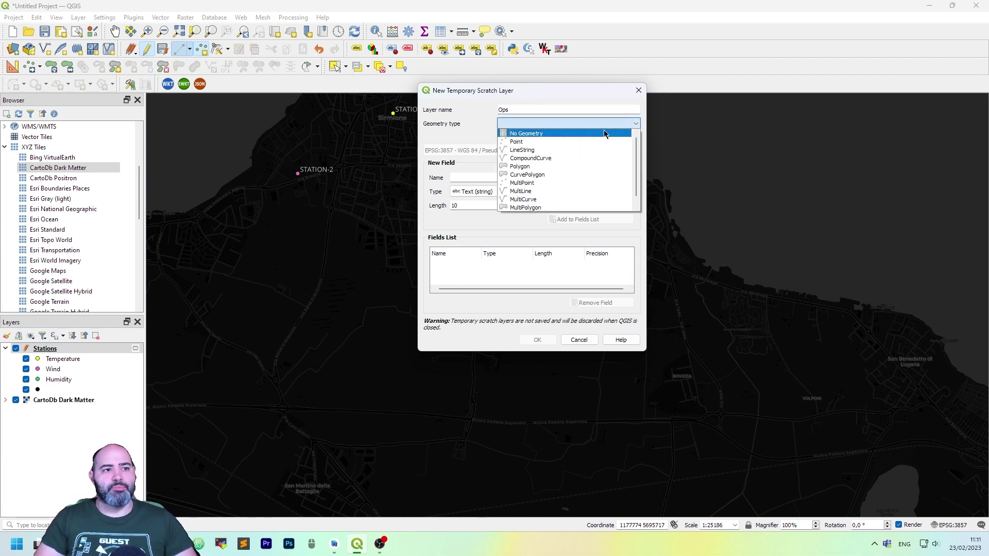
{"action": "left_click", "coordinate": [604, 134]}
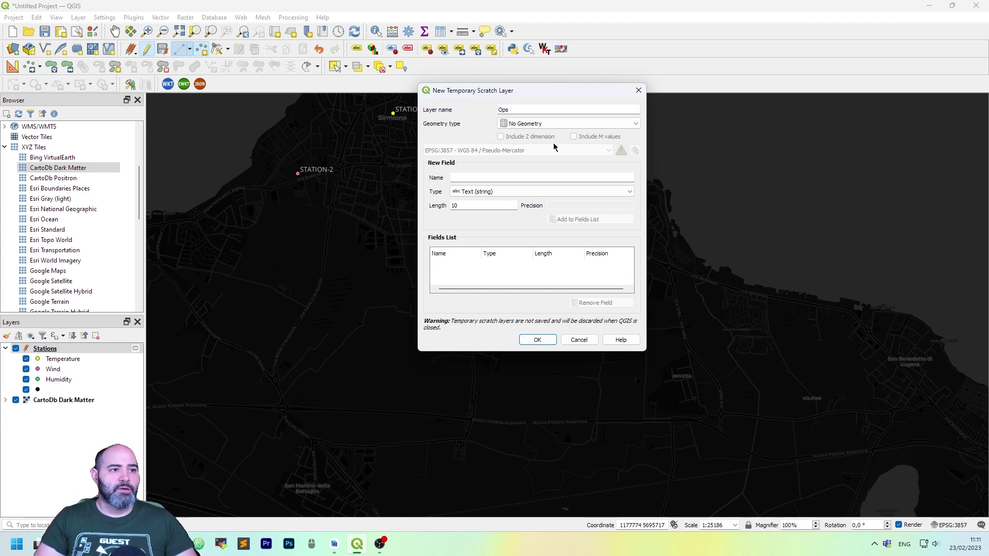
Step: Add an Integer id field and a Text name field, then create the Ops layer
{"action": "key", "text": "Tab"}
{"action": "type", "text": "id"}
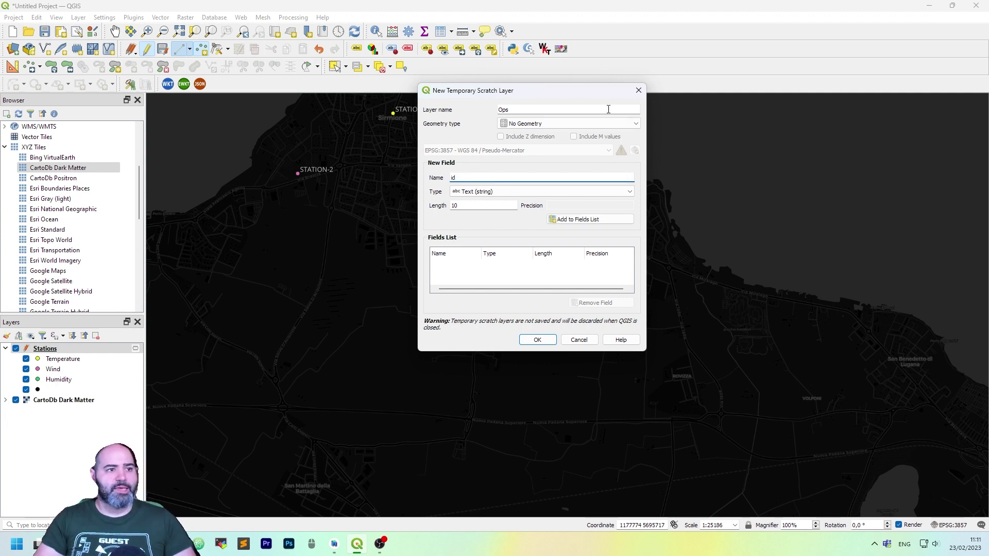
{"action": "left_click", "coordinate": [500, 192]}
{"action": "left_click", "coordinate": [500, 208]}
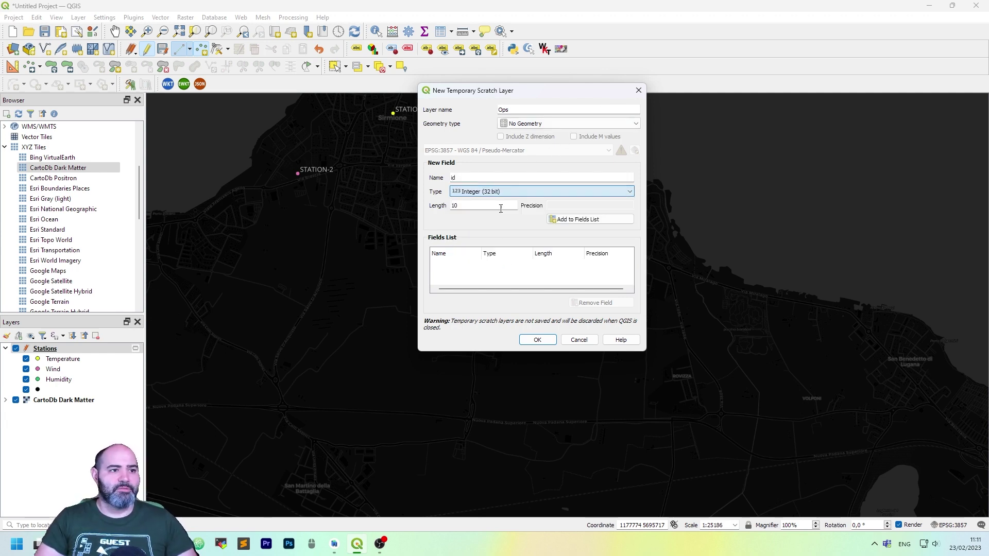
{"action": "left_click", "coordinate": [605, 221]}
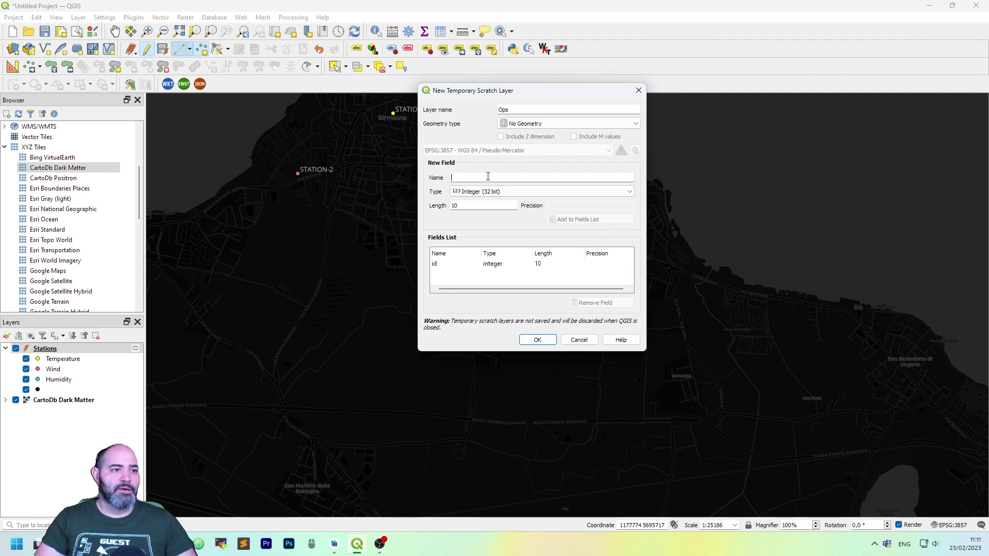
{"action": "type", "text": "name"}
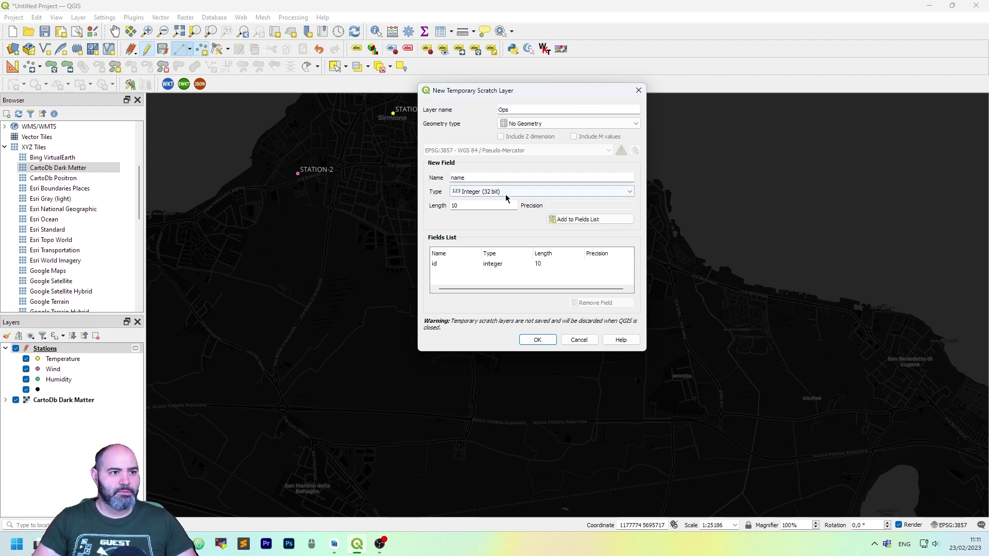
{"action": "left_click", "coordinate": [508, 192]}
{"action": "left_click", "coordinate": [509, 202]}
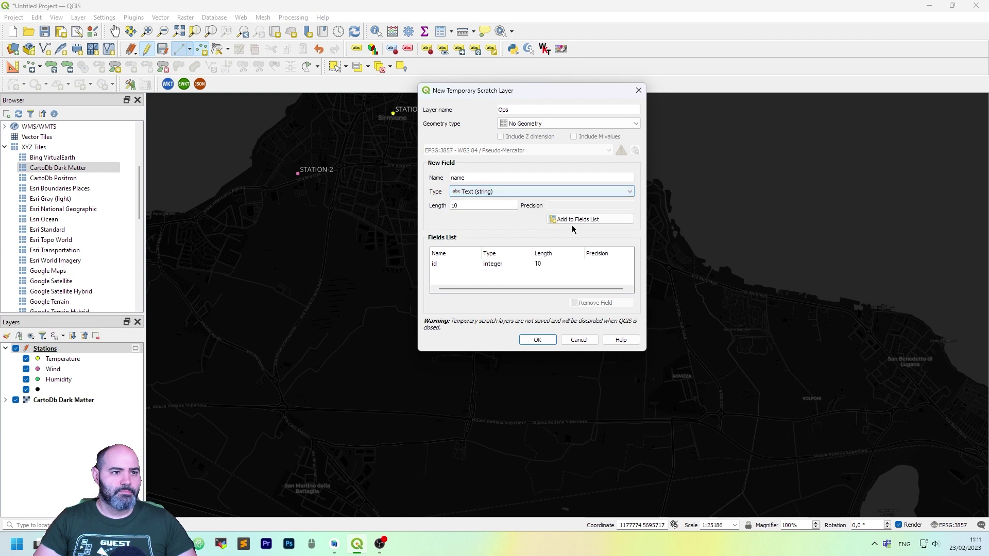
{"action": "left_click", "coordinate": [578, 220]}
{"action": "left_click", "coordinate": [541, 273]}
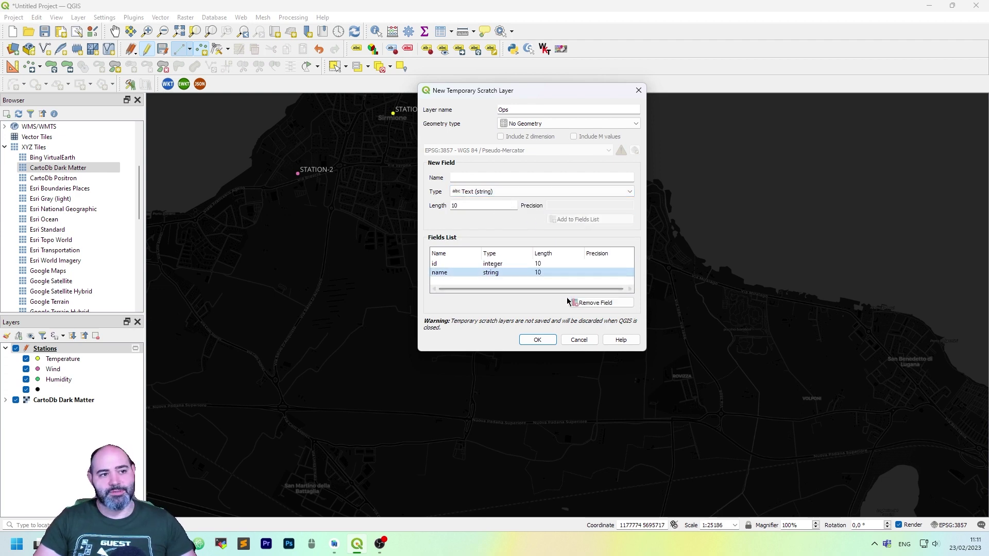
{"action": "left_click", "coordinate": [549, 342]}
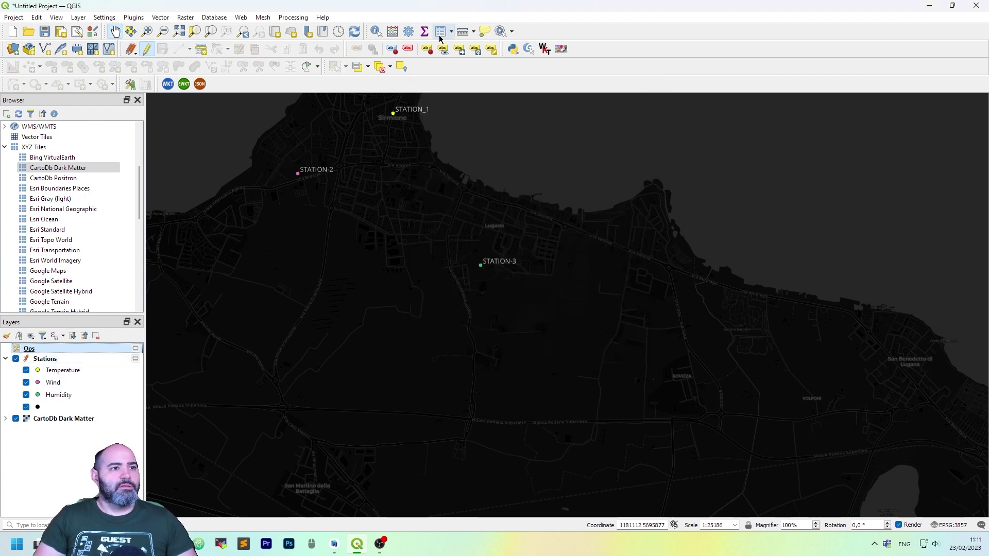
Step: In the Ops attribute table, add record id 1 with the first operator's name
{"action": "left_click", "coordinate": [441, 38]}
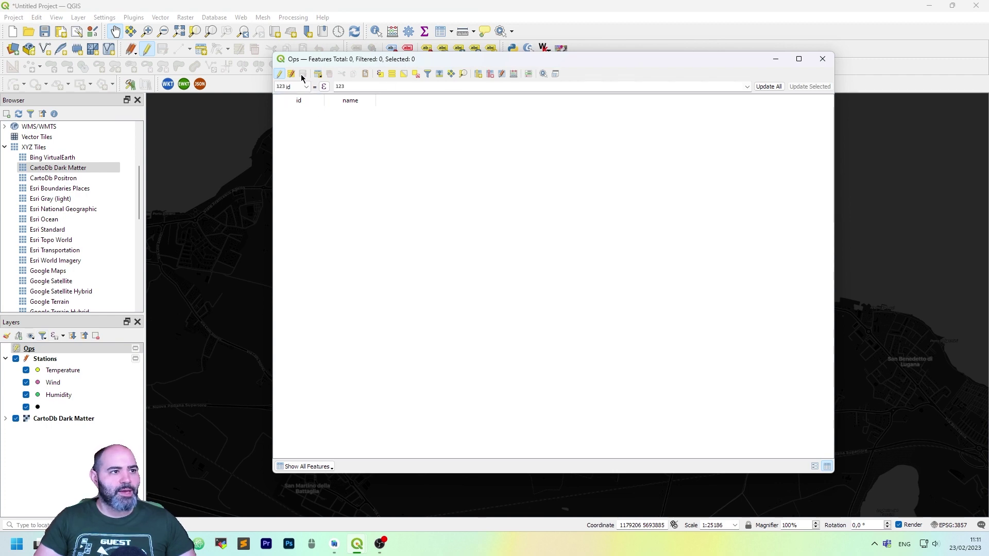
{"action": "left_click", "coordinate": [318, 74]}
{"action": "type", "text": "1"}
{"action": "key", "text": "Return"}
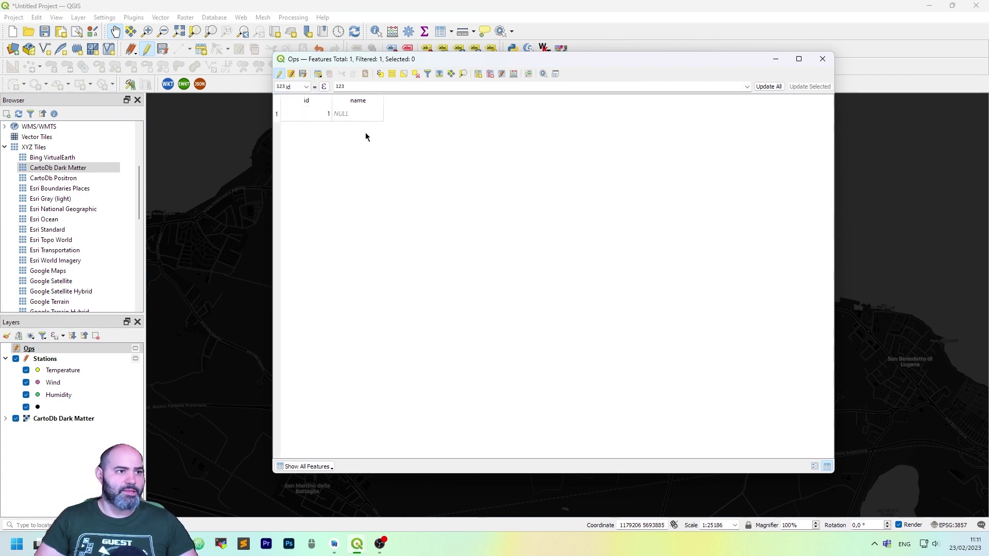
{"action": "double_click", "coordinate": [379, 113]}
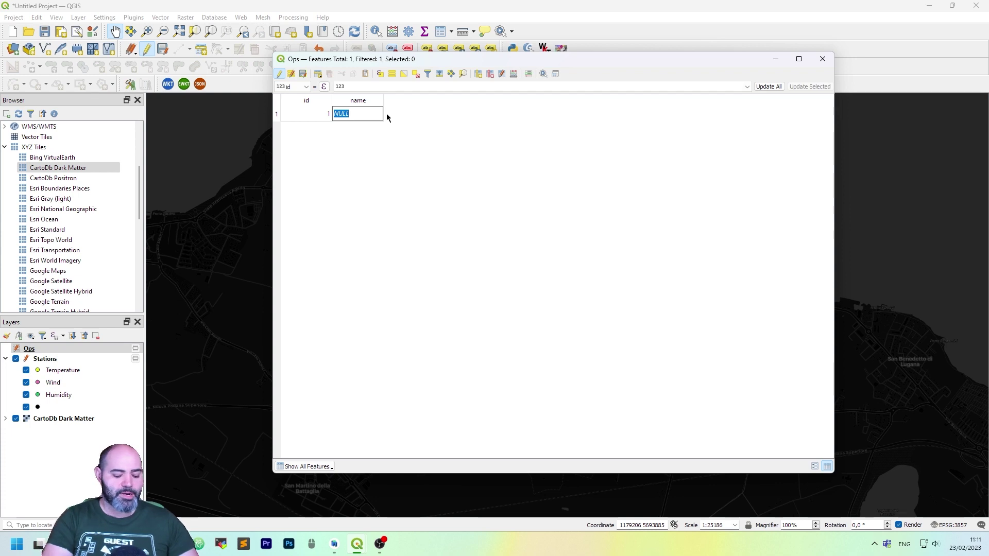
{"action": "type", "text": "Eduard"}
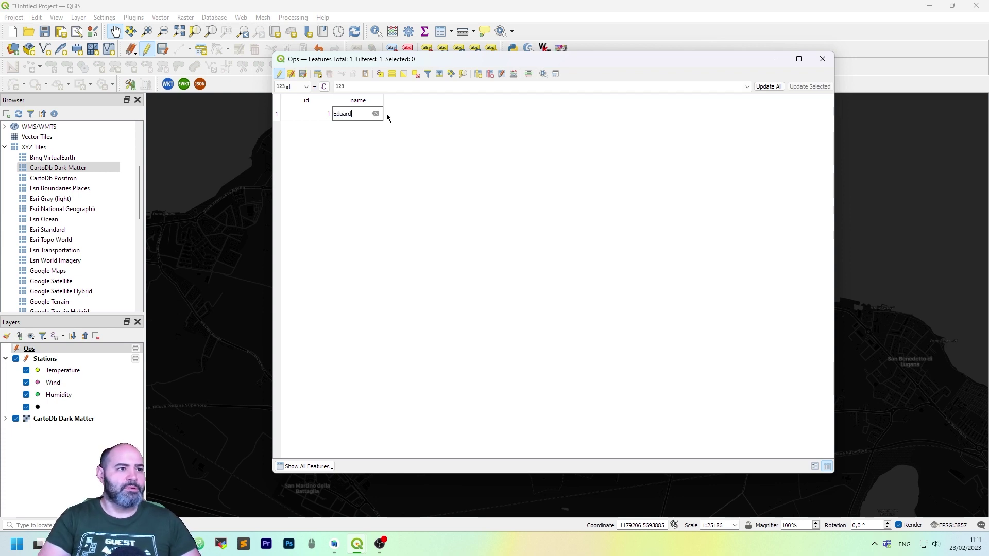
{"action": "key", "text": "Return"}
Step: Add records 2 and 3 with their operator names, then stop editing and save
{"action": "left_click", "coordinate": [318, 74]}
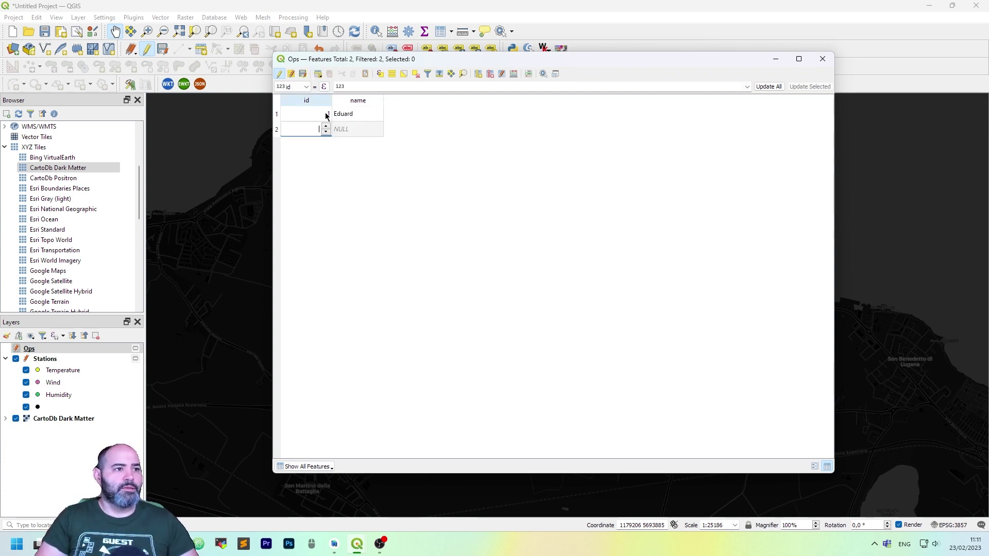
{"action": "type", "text": "2"}
{"action": "left_click", "coordinate": [361, 128]}
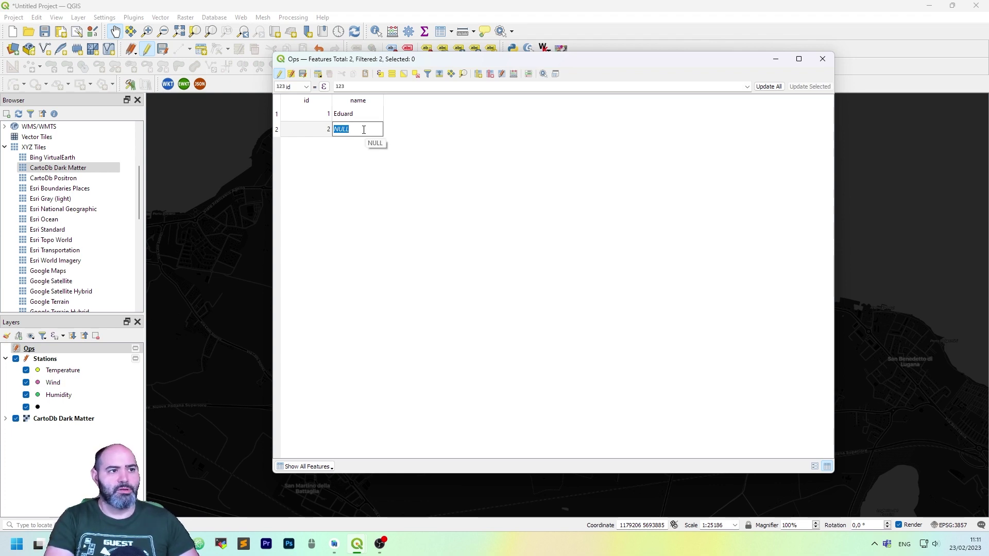
{"action": "type", "text": "John"}
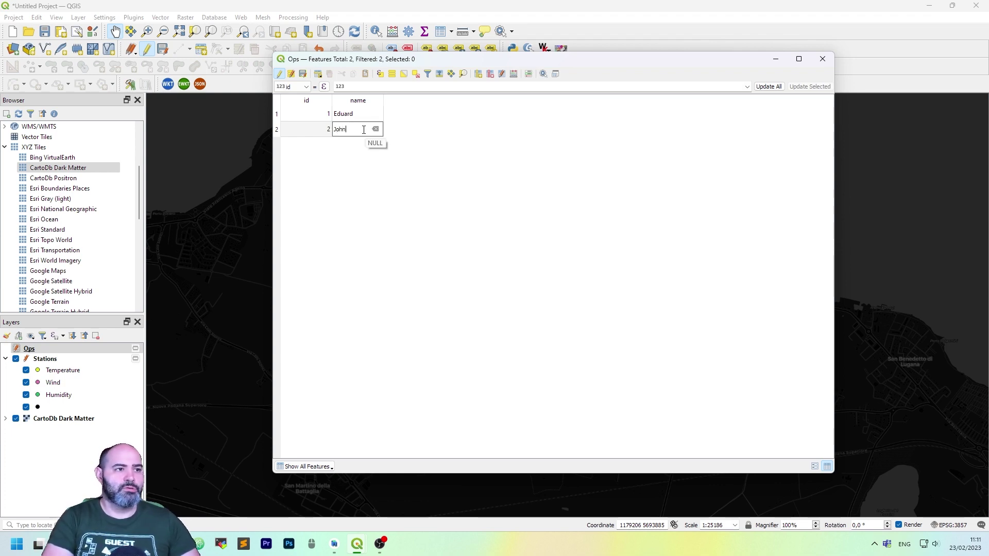
{"action": "left_click", "coordinate": [431, 181]}
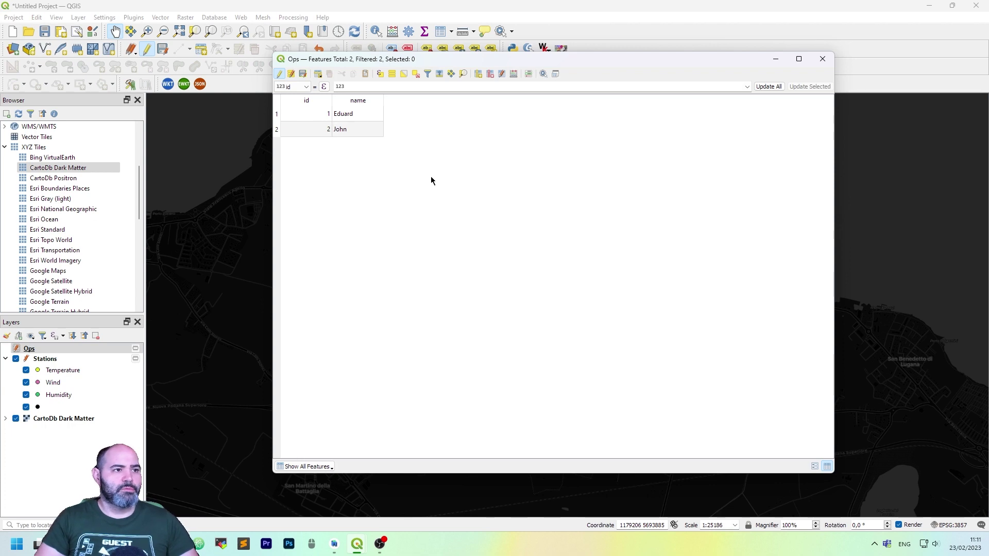
{"action": "left_click", "coordinate": [319, 74]}
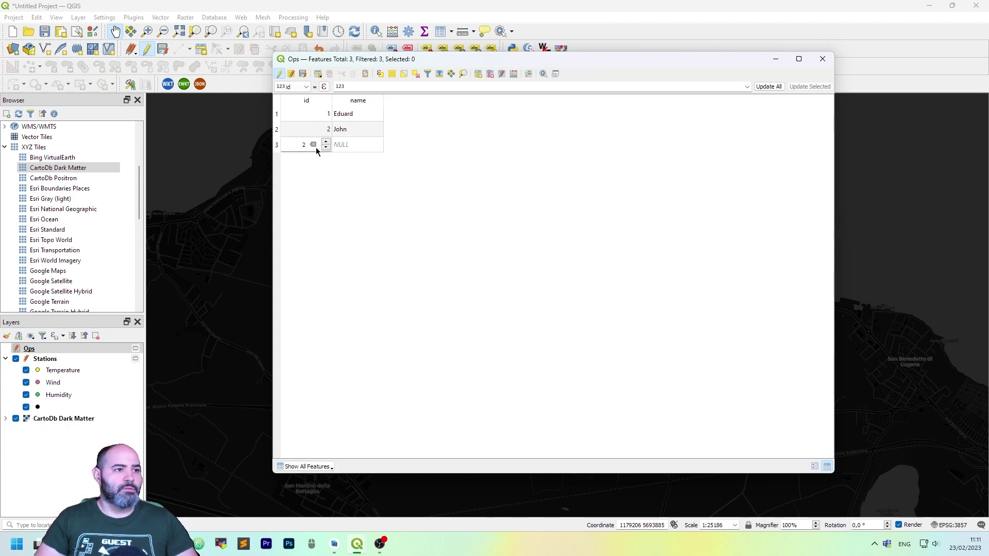
{"action": "left_click", "coordinate": [350, 145]}
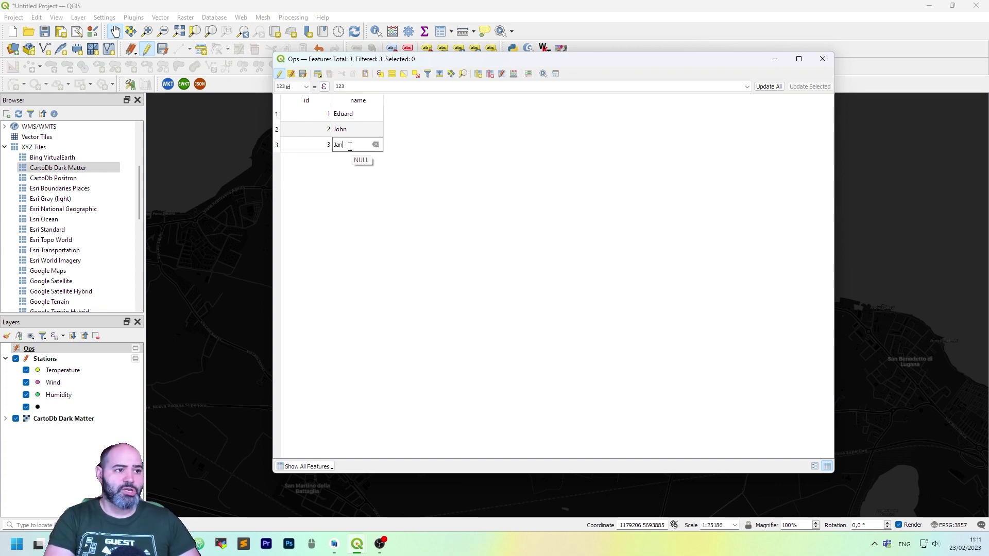
{"action": "left_click", "coordinate": [449, 201]}
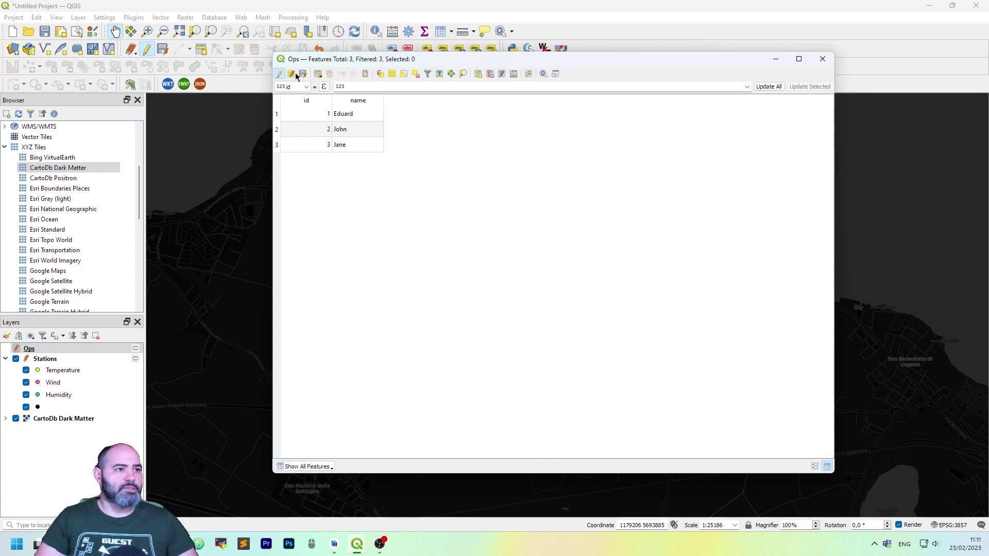
{"action": "left_click", "coordinate": [280, 75]}
{"action": "left_click", "coordinate": [470, 278]}
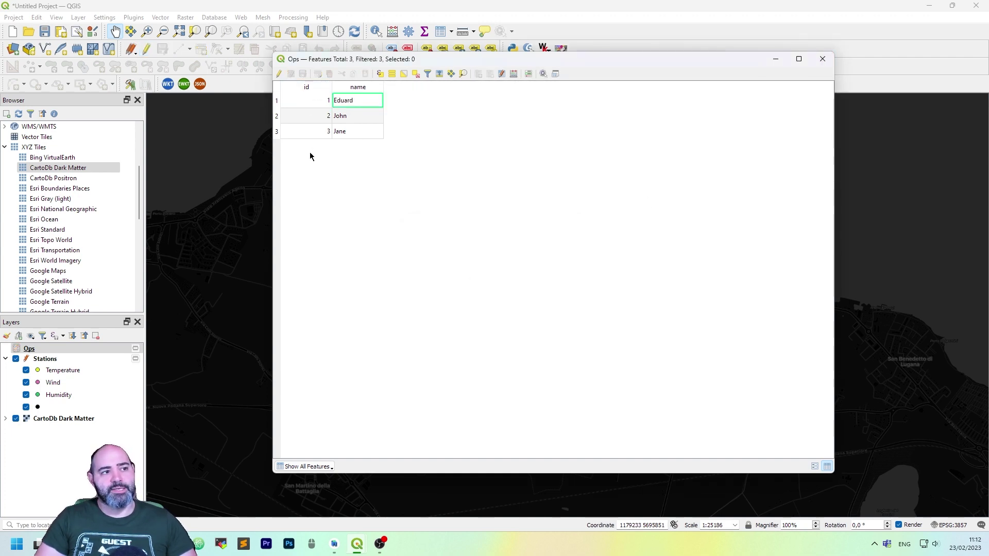
Step: Give the Stations operator field the alias Operator
{"action": "left_click", "coordinate": [822, 59]}
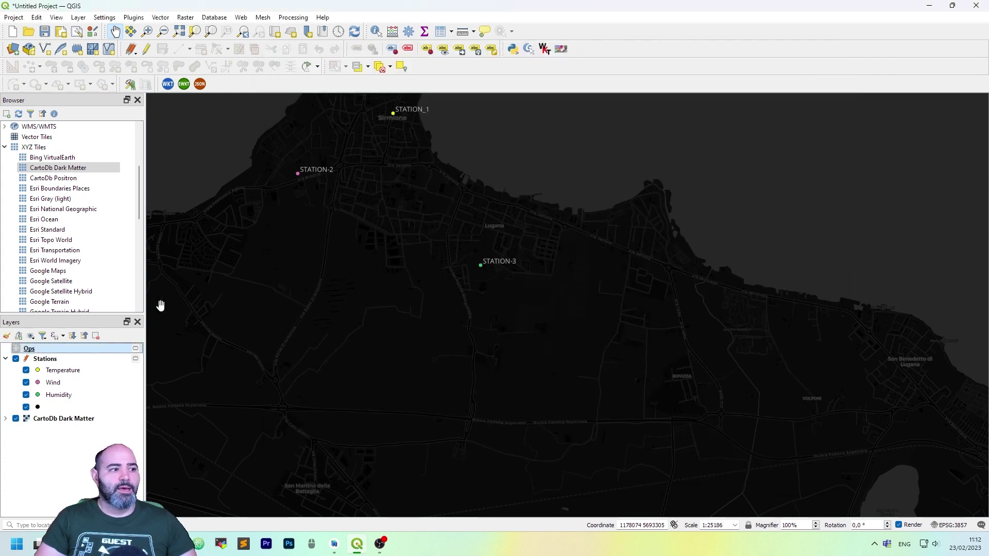
{"action": "left_click", "coordinate": [83, 360]}
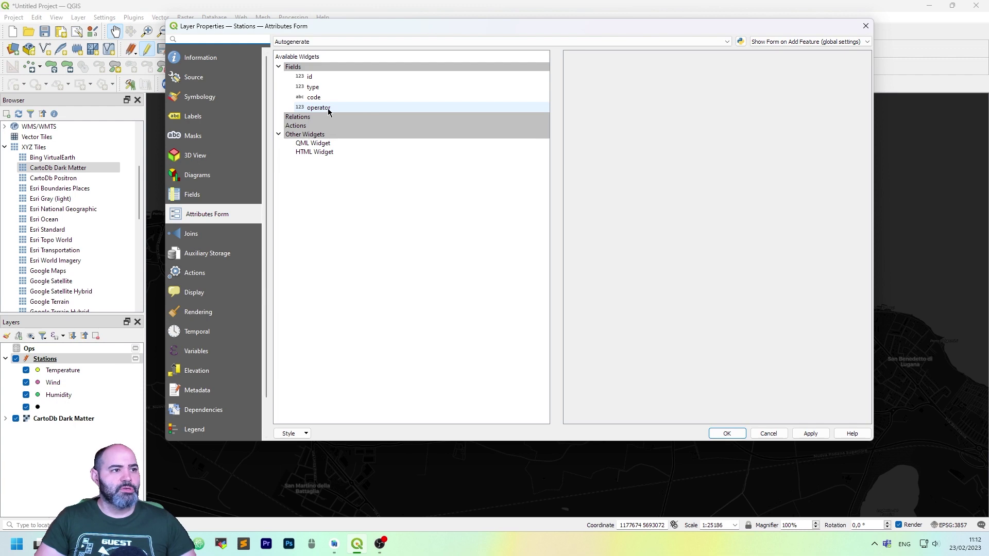
{"action": "left_click", "coordinate": [319, 108]}
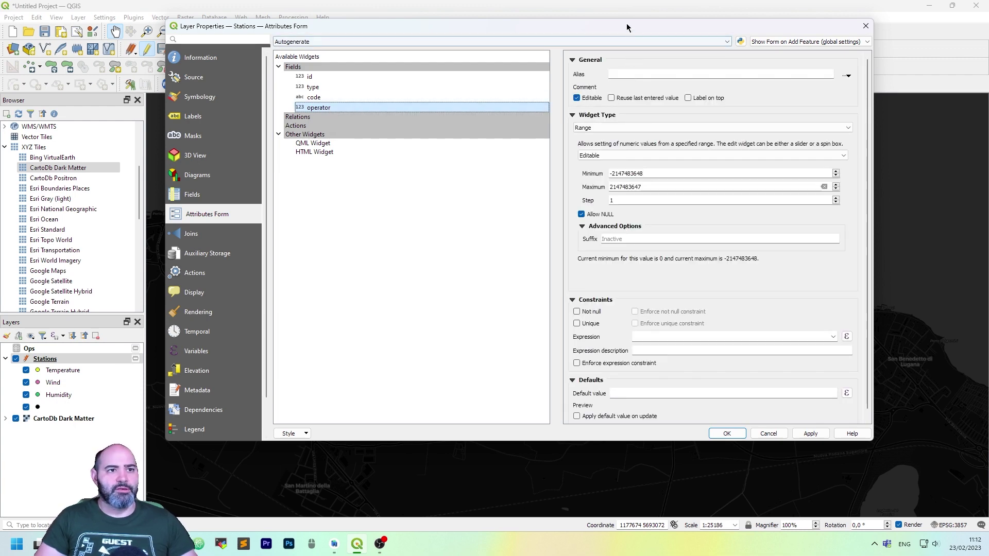
{"action": "left_click_drag", "start_coordinate": [629, 22], "coordinate": [588, 24]}
{"action": "left_click", "coordinate": [635, 77]}
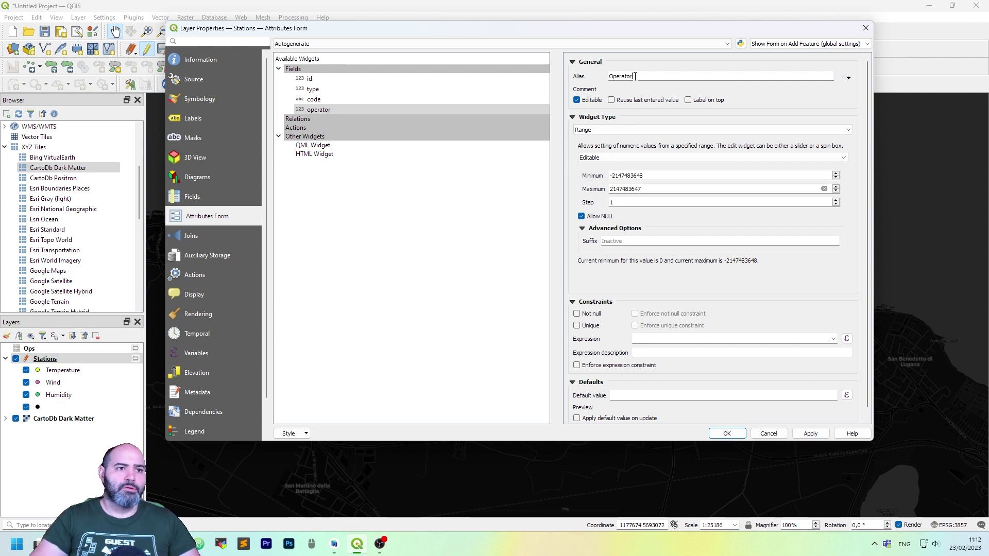
{"action": "type", "text": "Operator"}
Step: Set operator's widget to Value Relation with layer Ops, key id, value name, and confirm
{"action": "left_click", "coordinate": [633, 129]}
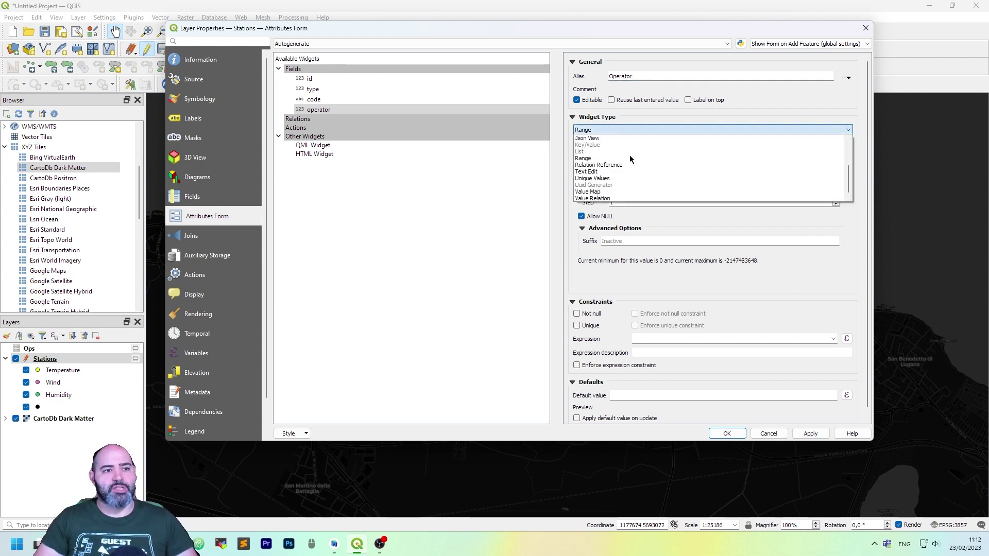
{"action": "left_click", "coordinate": [617, 199]}
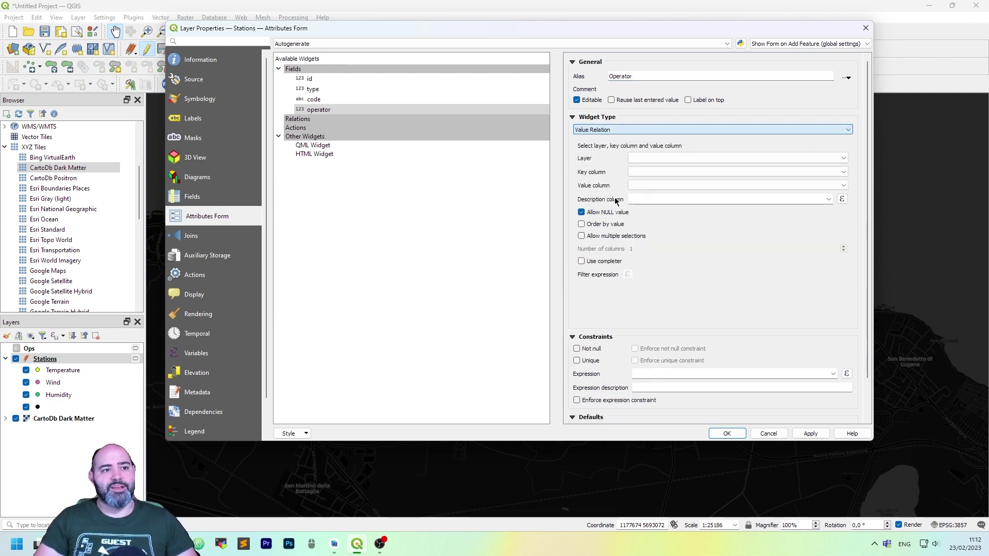
{"action": "left_click", "coordinate": [670, 159]}
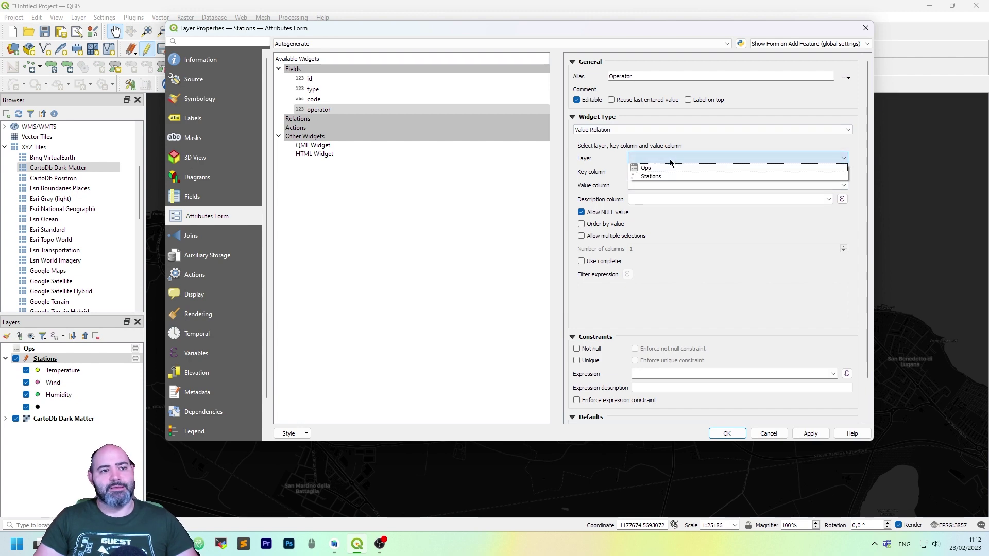
{"action": "left_click", "coordinate": [670, 169]}
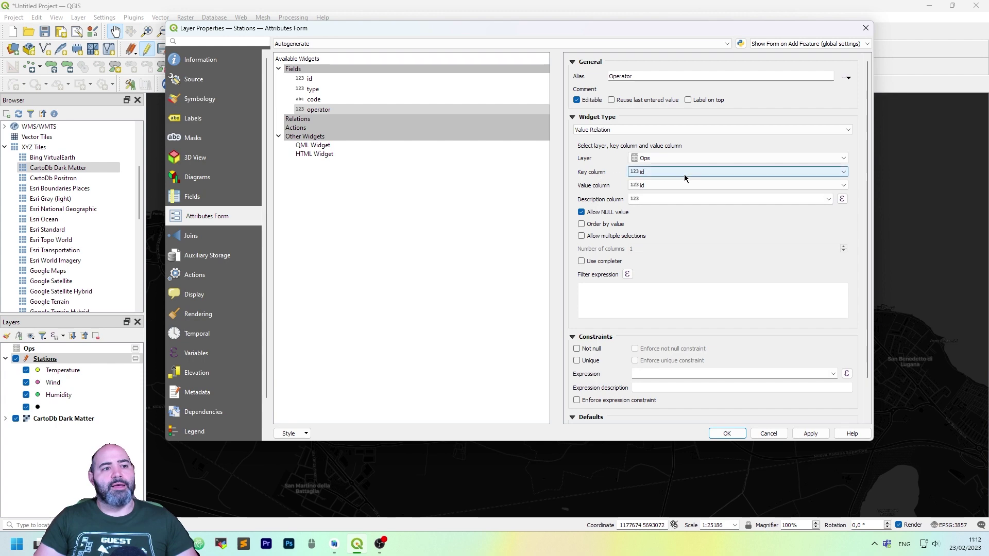
{"action": "left_click", "coordinate": [684, 175]}
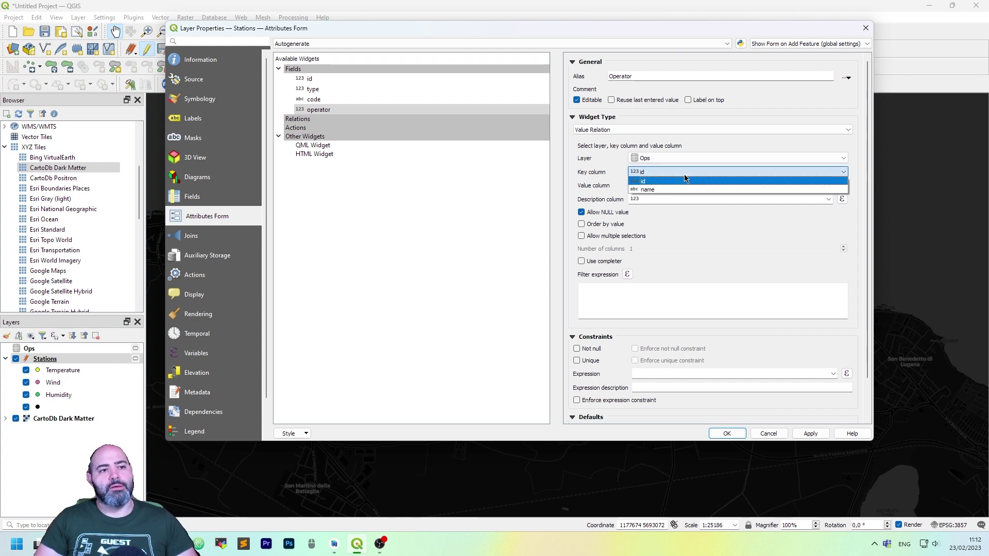
{"action": "left_click", "coordinate": [684, 175]}
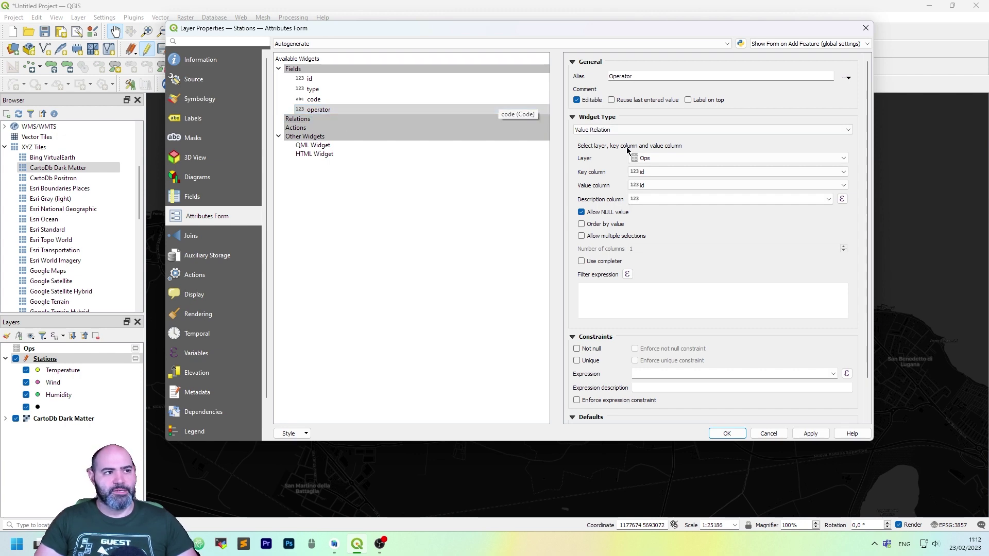
{"action": "left_click", "coordinate": [667, 185]}
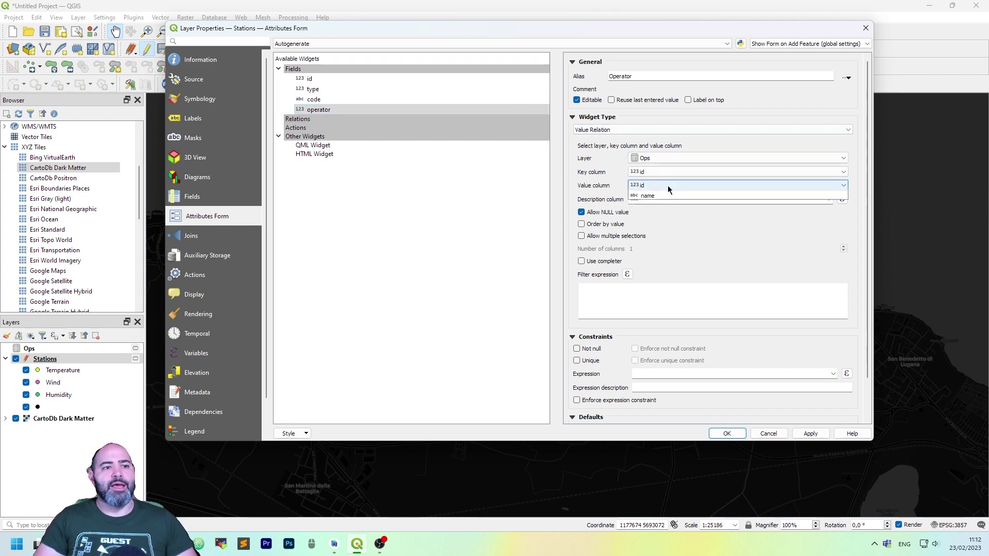
{"action": "left_click", "coordinate": [667, 201]}
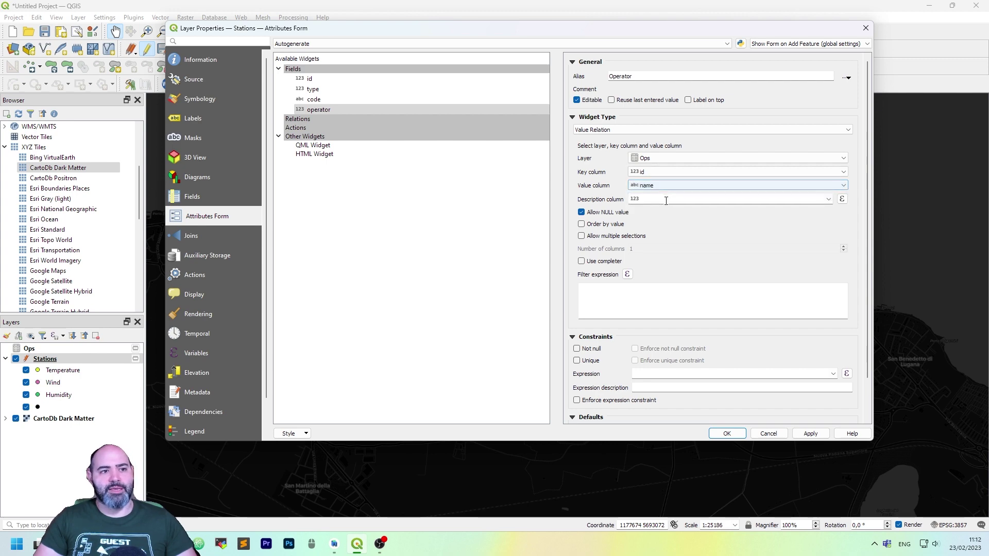
{"action": "left_click", "coordinate": [681, 200]}
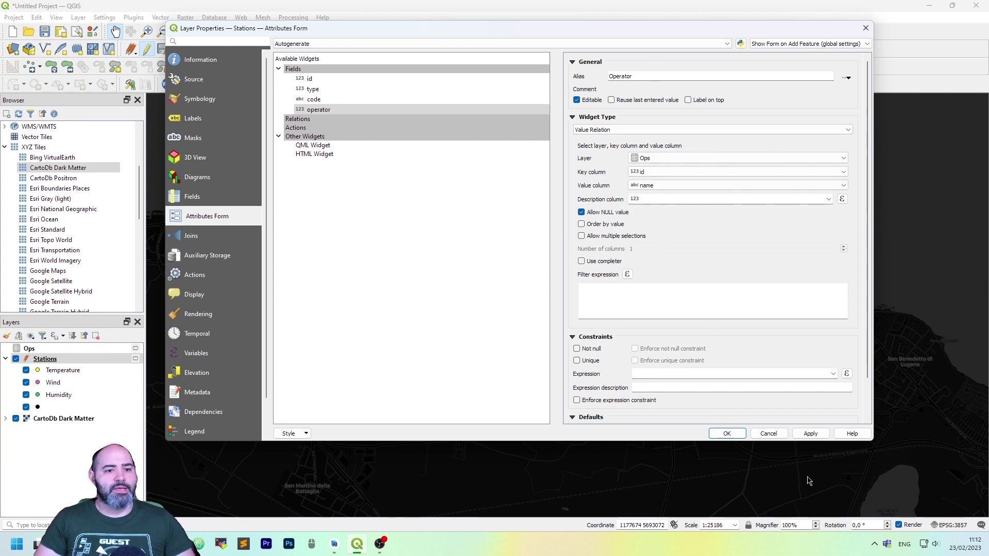
{"action": "left_click", "coordinate": [810, 434]}
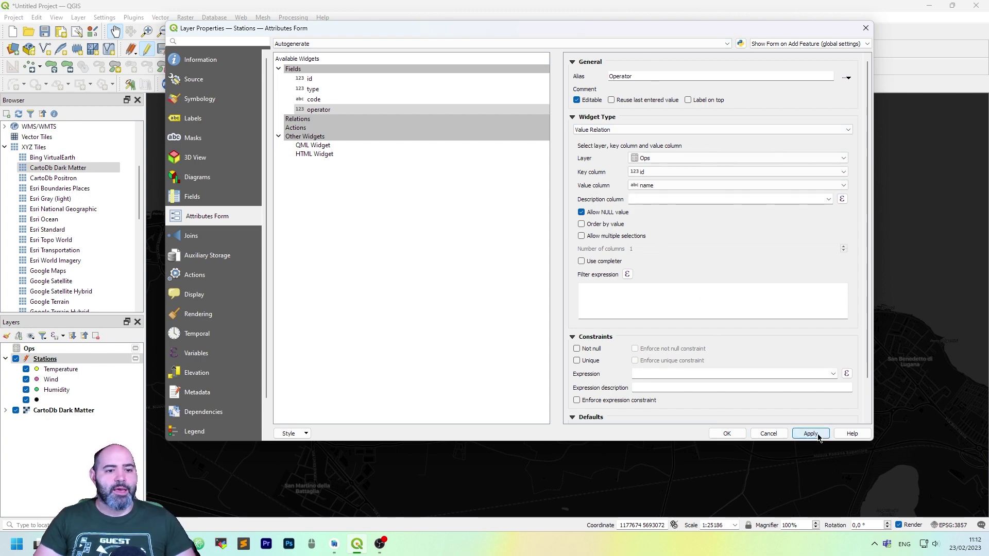
{"action": "left_click", "coordinate": [727, 434]}
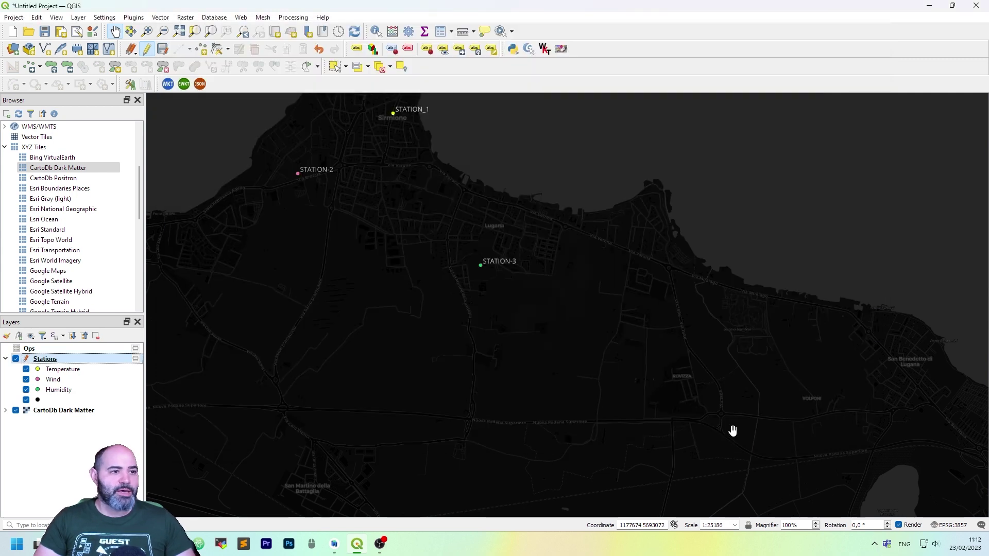
Step: In the Stations attribute table, assign operators Eduard, John and Jane to stations 1, 2 and 3
{"action": "left_click", "coordinate": [442, 31]}
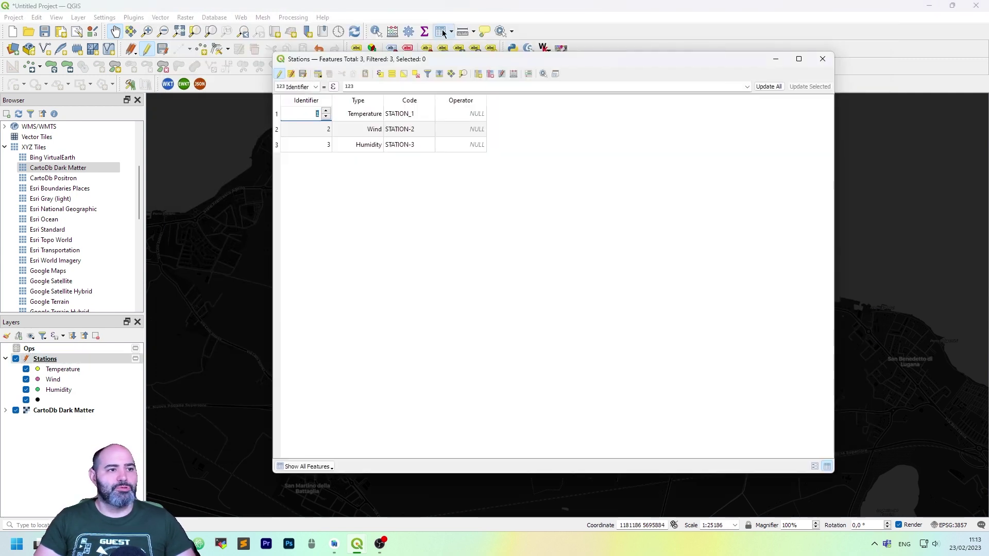
{"action": "left_click", "coordinate": [471, 114]}
{"action": "left_click", "coordinate": [479, 115]}
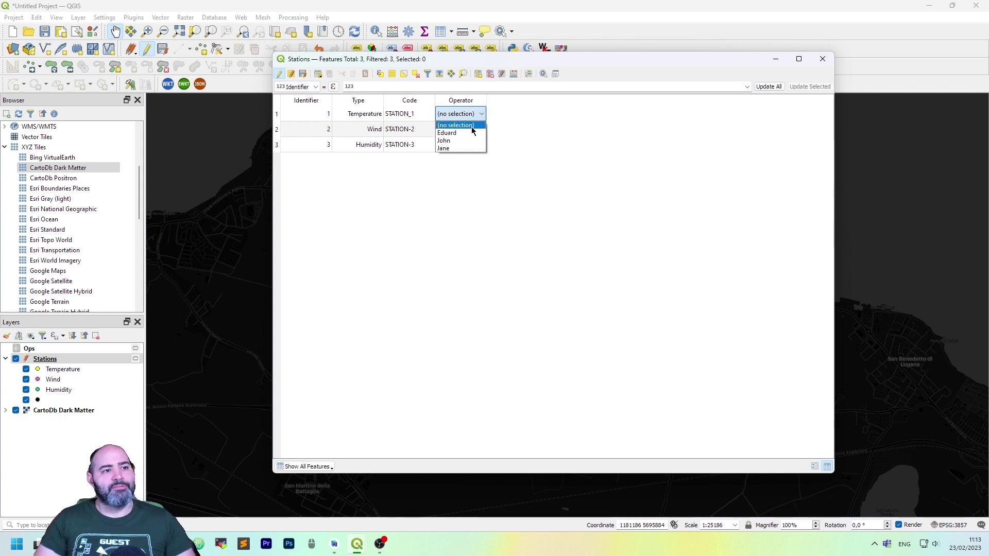
{"action": "left_click", "coordinate": [472, 134]}
{"action": "left_click", "coordinate": [477, 133]}
{"action": "left_click", "coordinate": [475, 133]}
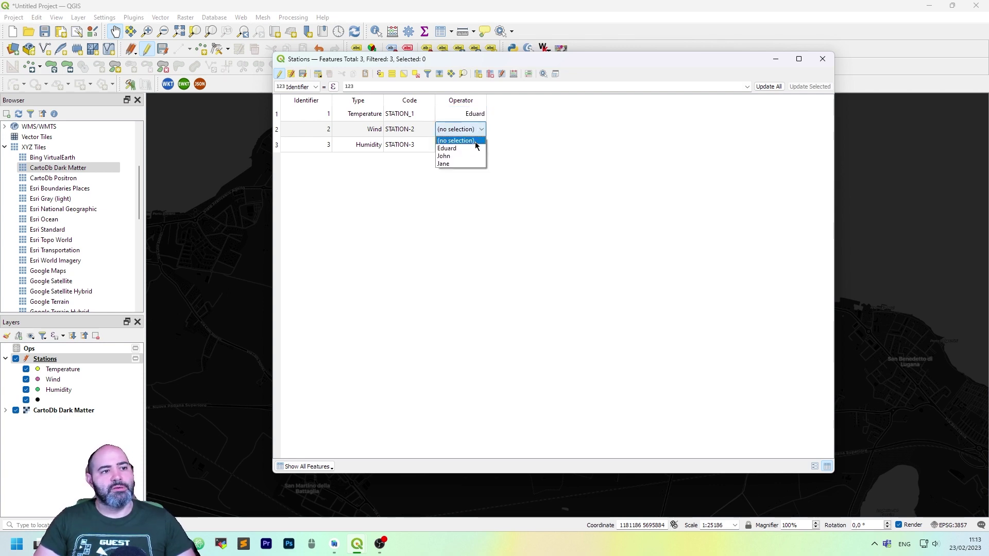
{"action": "left_click", "coordinate": [471, 155]}
{"action": "left_click", "coordinate": [472, 146]}
{"action": "left_click", "coordinate": [474, 144]}
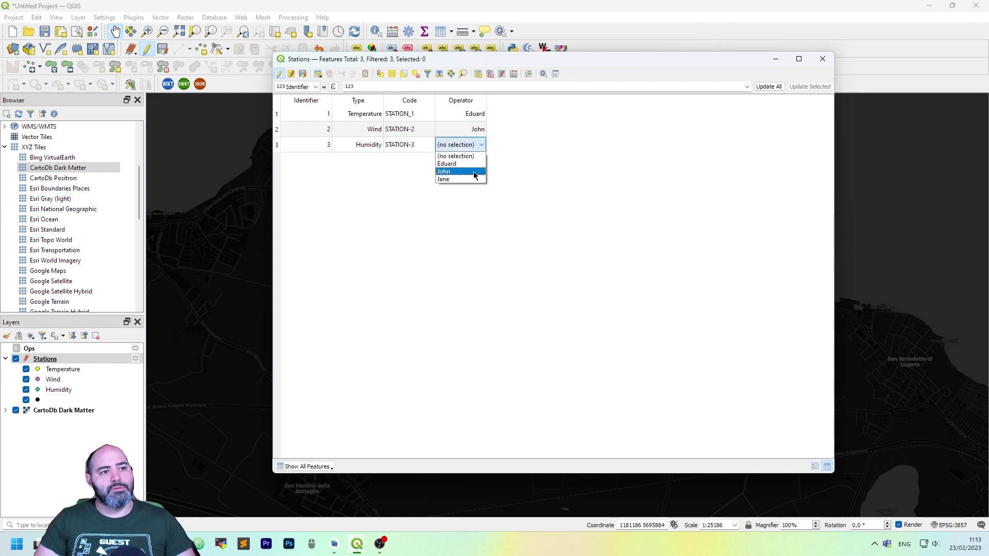
{"action": "left_click", "coordinate": [473, 177]}
{"action": "left_click", "coordinate": [515, 150]}
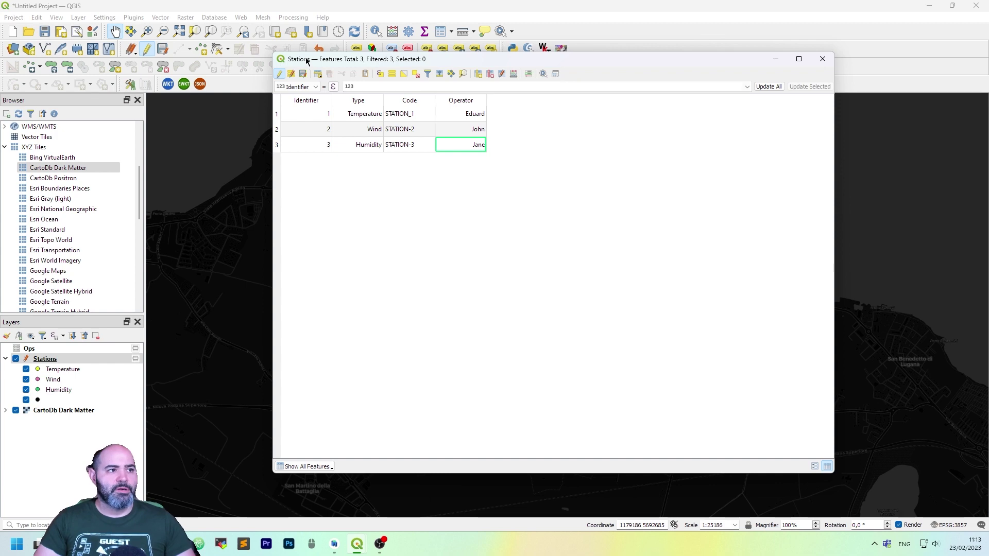
Step: Stop editing the Stations layer and save the operator changes
{"action": "left_click", "coordinate": [279, 74]}
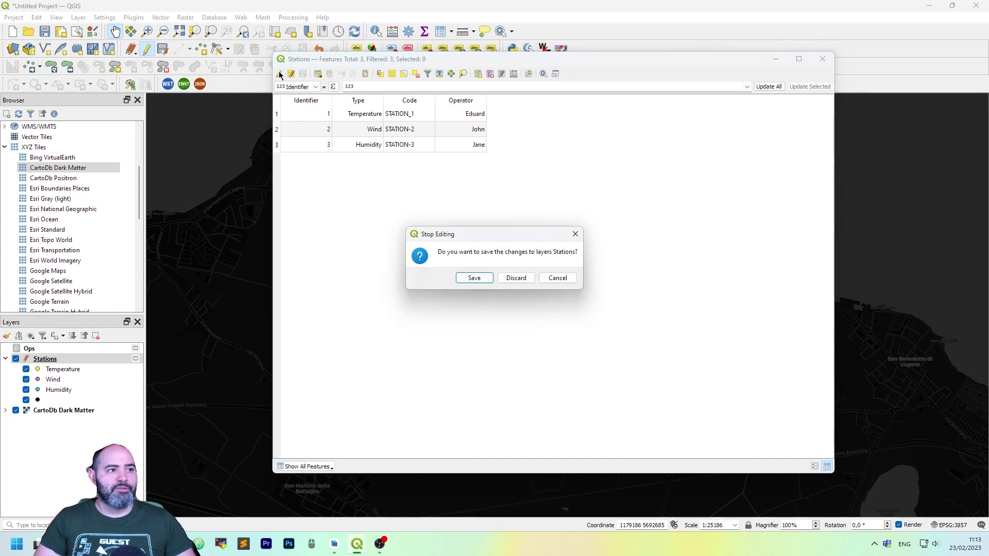
{"action": "left_click", "coordinate": [481, 280]}
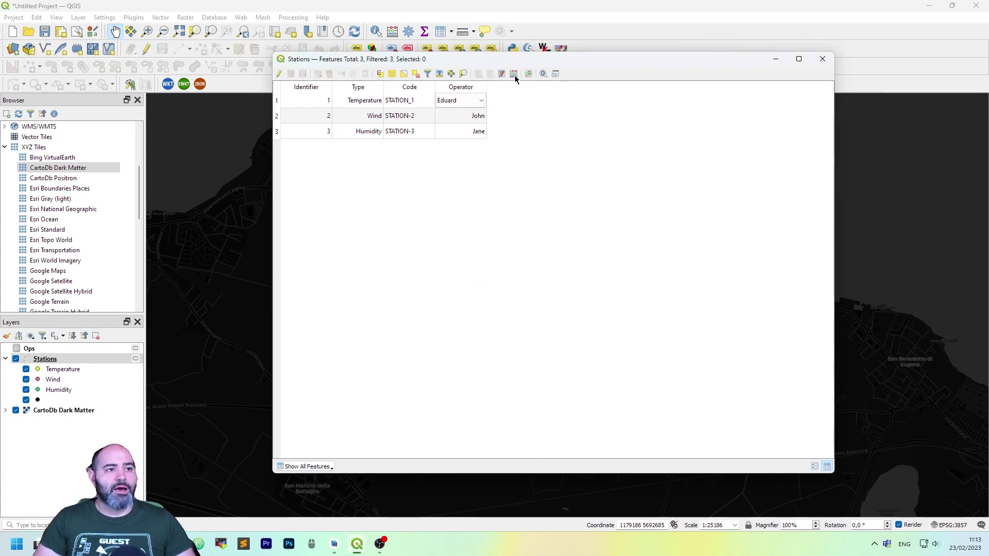
{"action": "left_click", "coordinate": [457, 101]}
{"action": "left_click", "coordinate": [370, 104]}
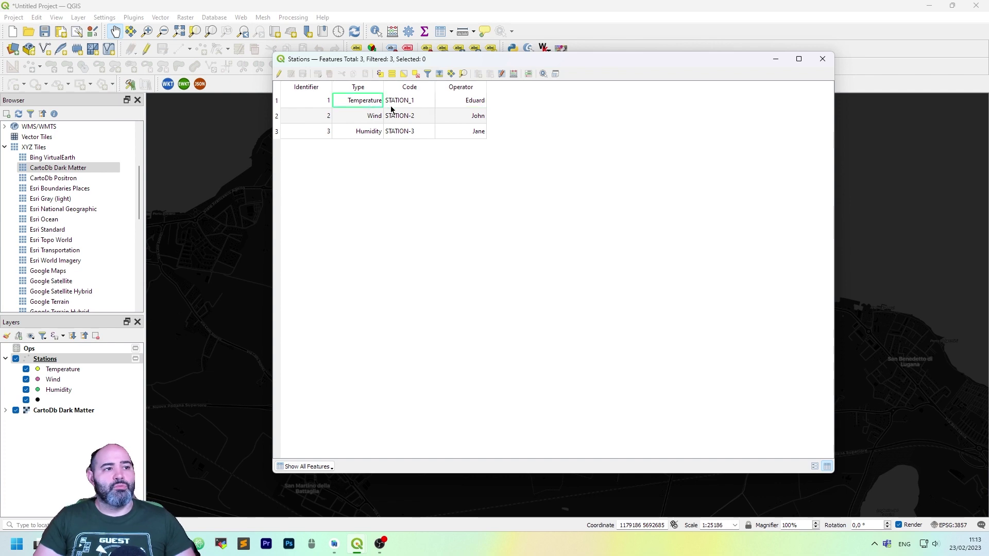
{"action": "left_click", "coordinate": [395, 112]}
{"action": "left_click_drag", "start_coordinate": [489, 59], "coordinate": [479, 48]}
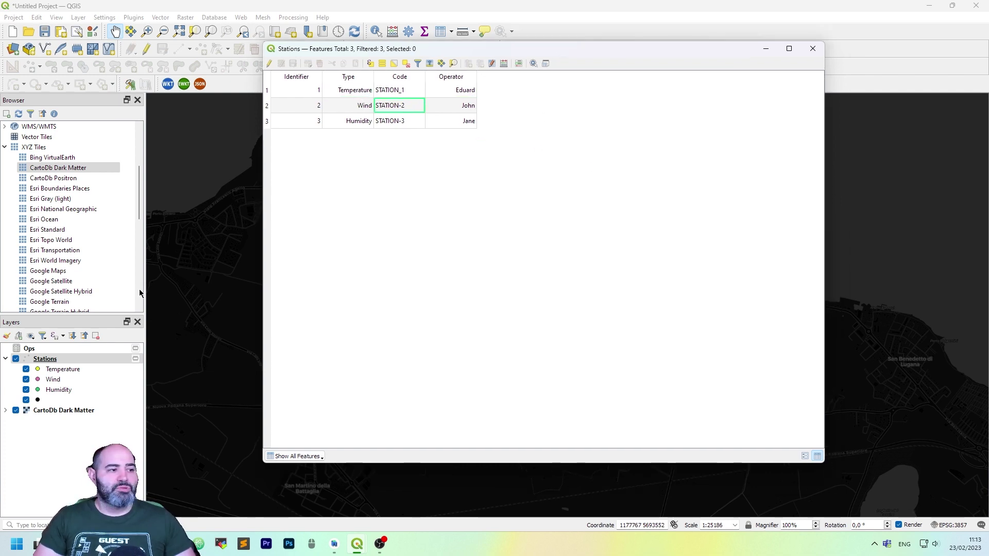